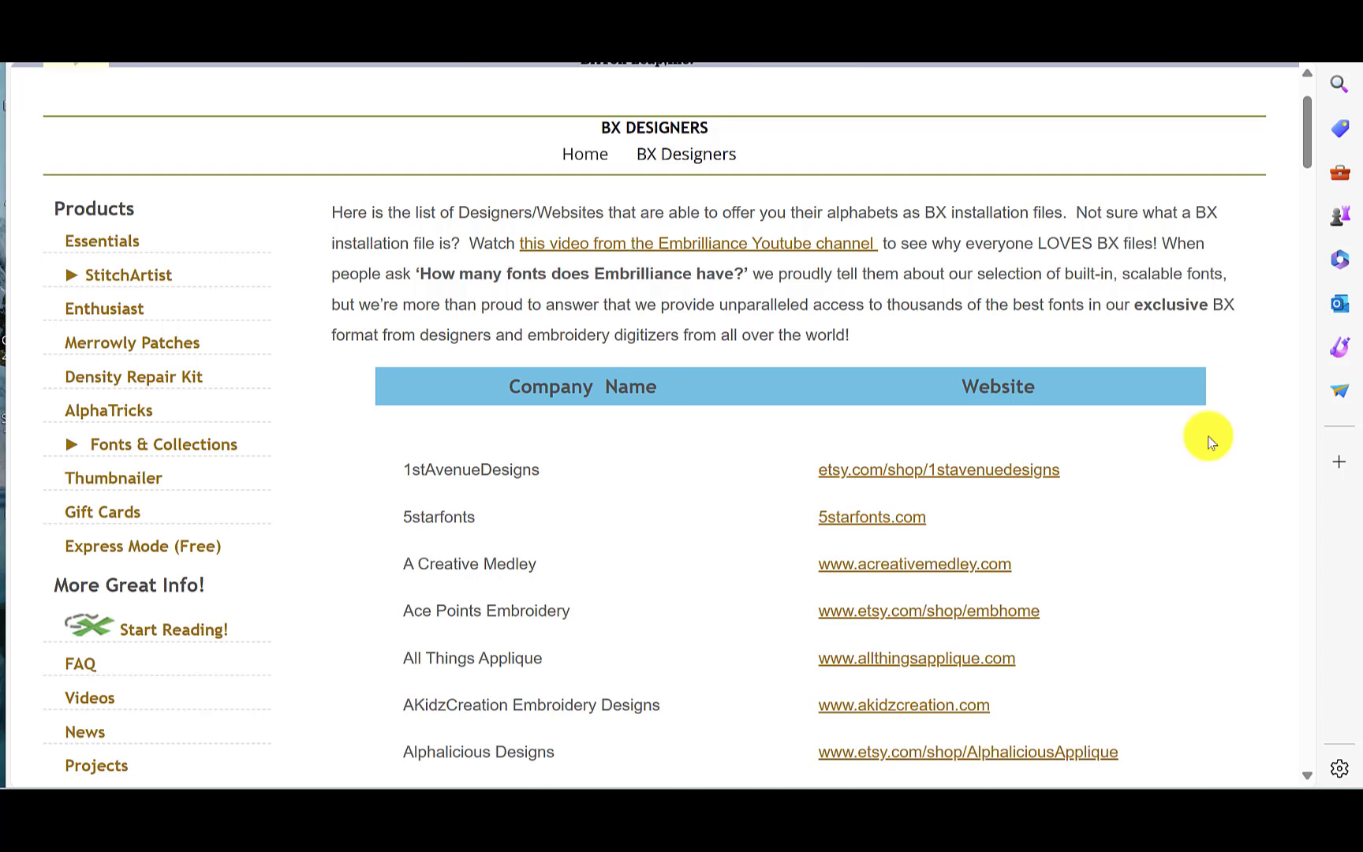
- Look through the list of BX font designers and their websites
left_click_drag(518, 387, 653, 387)
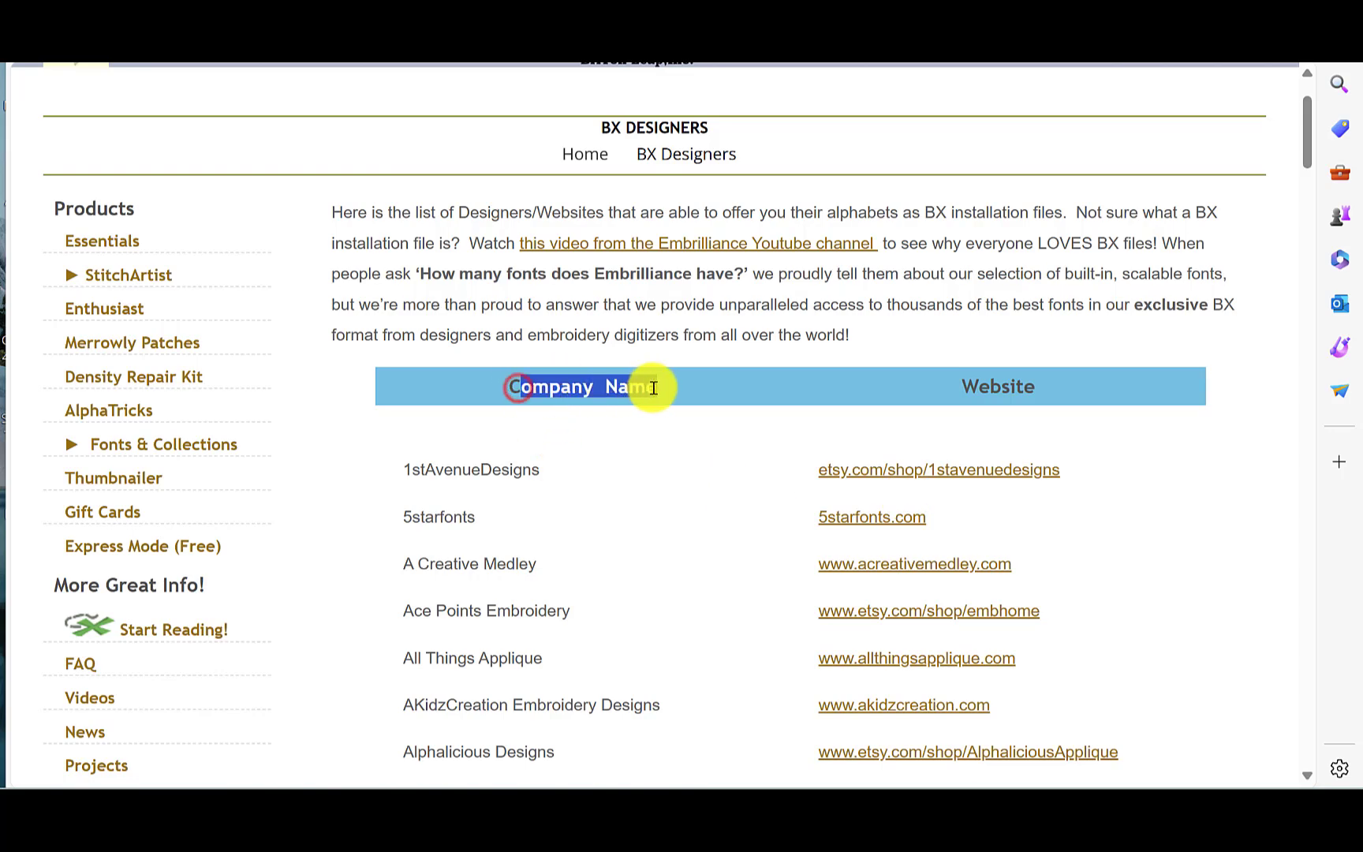
scroll(1170, 499, "down", 10)
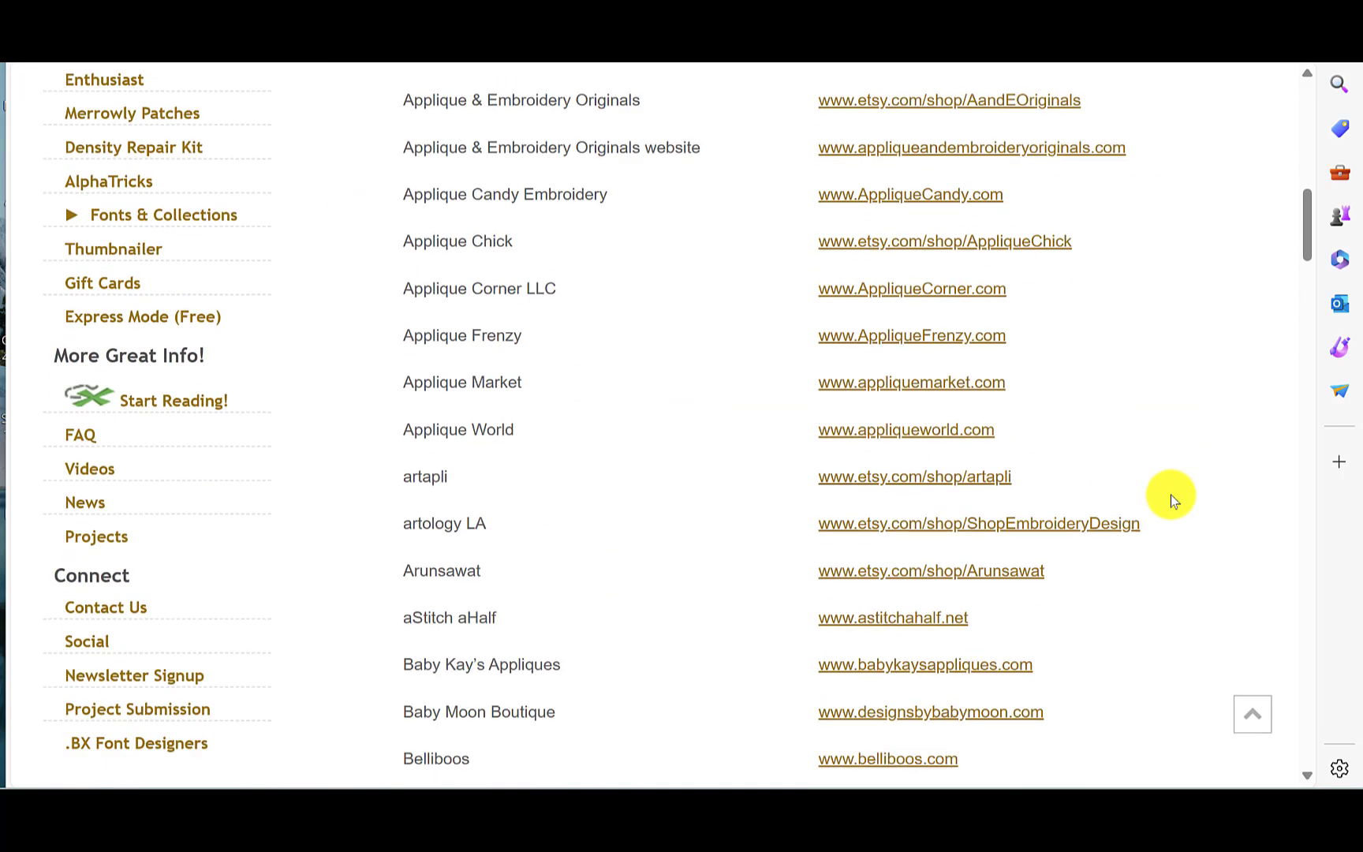
scroll(1170, 493, "down", 15)
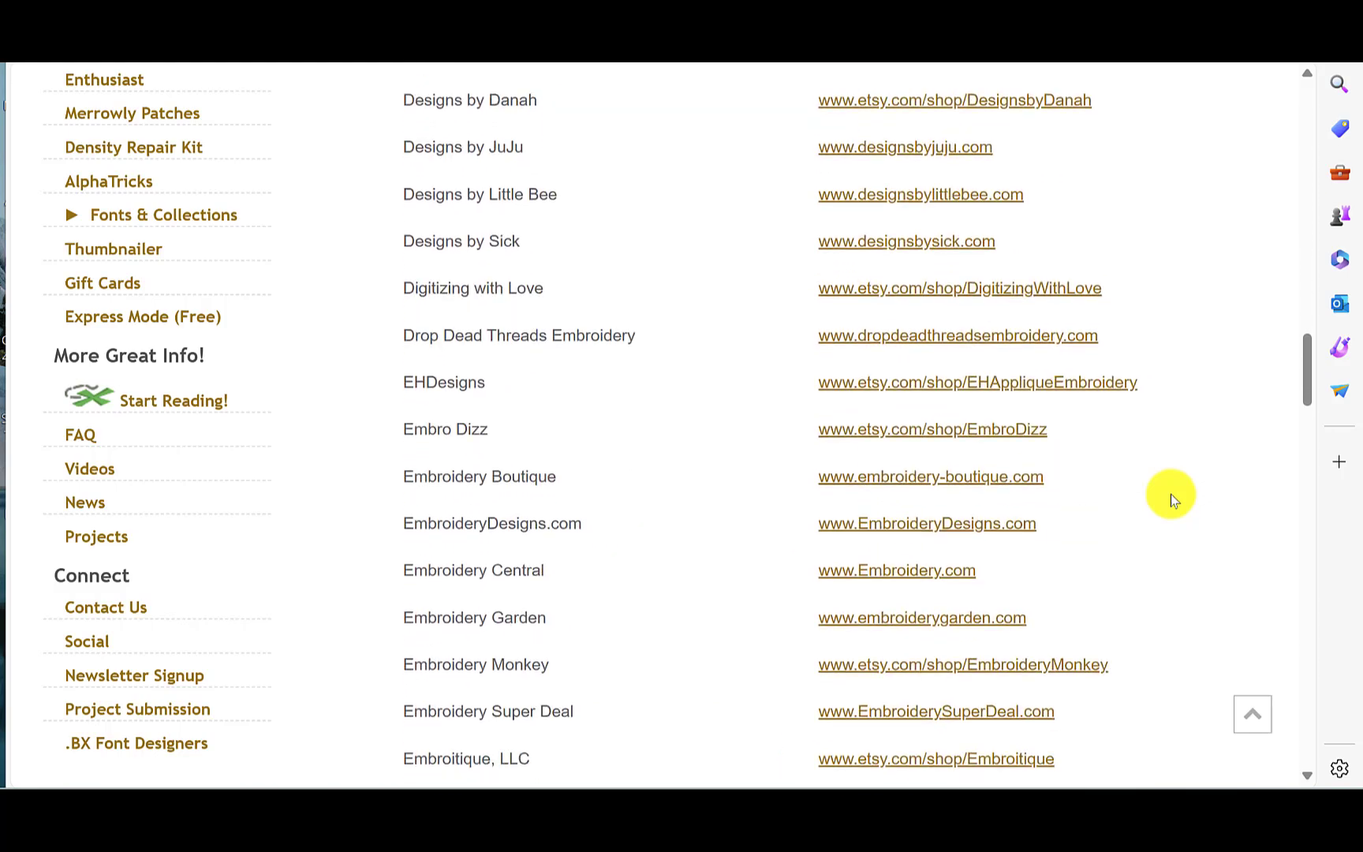
scroll(1143, 495, "down", 8)
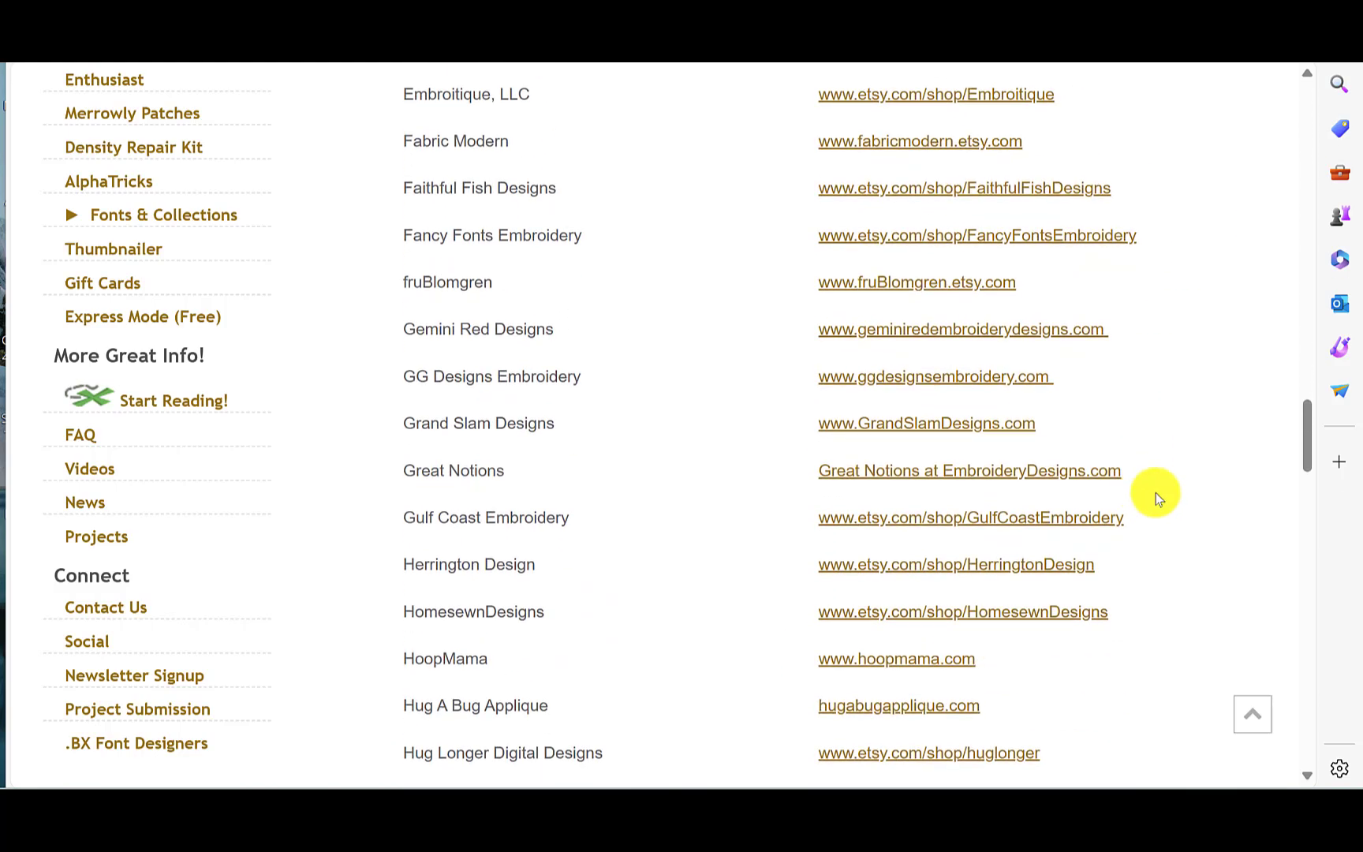
scroll(1156, 493, "up", 7)
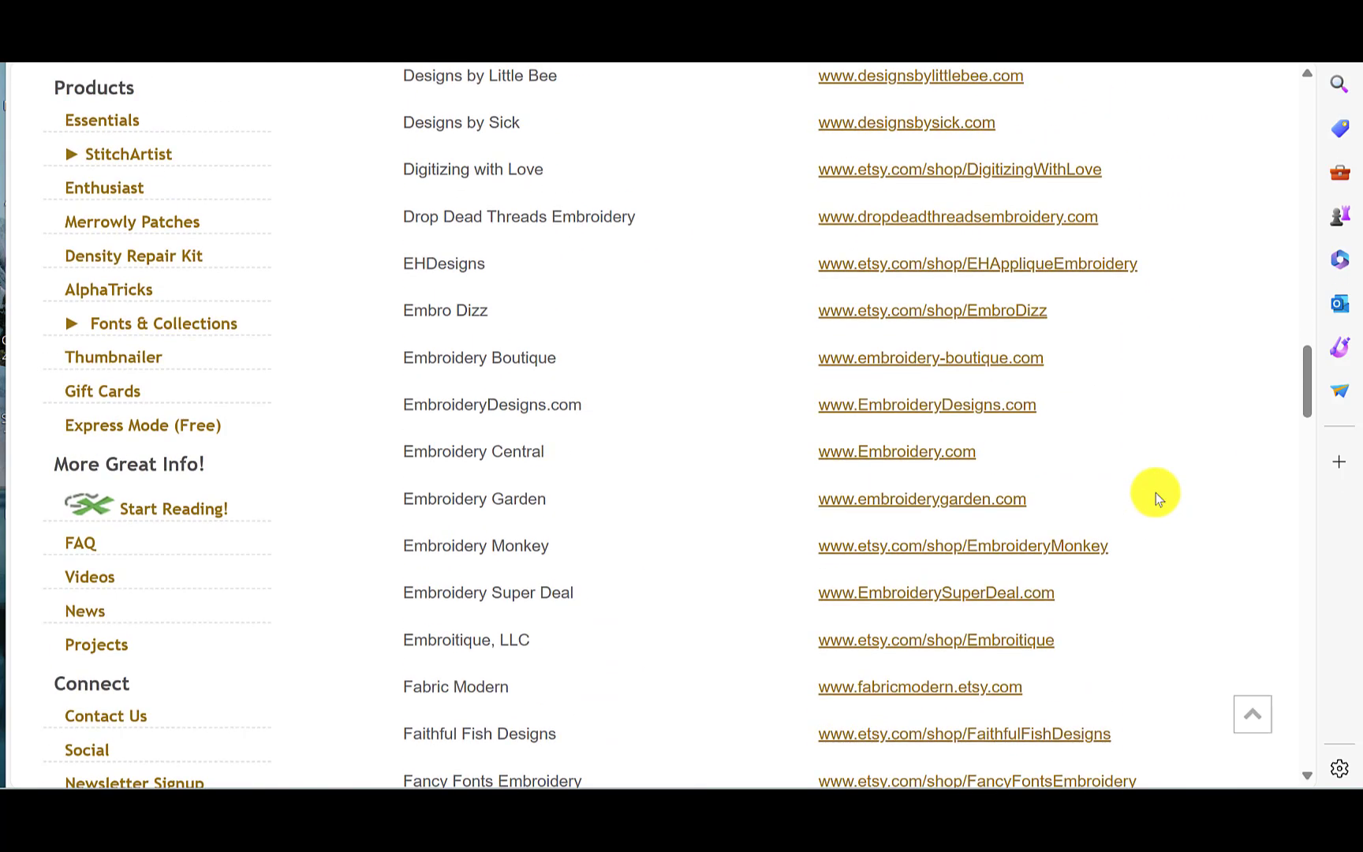
scroll(1155, 493, "up", 6)
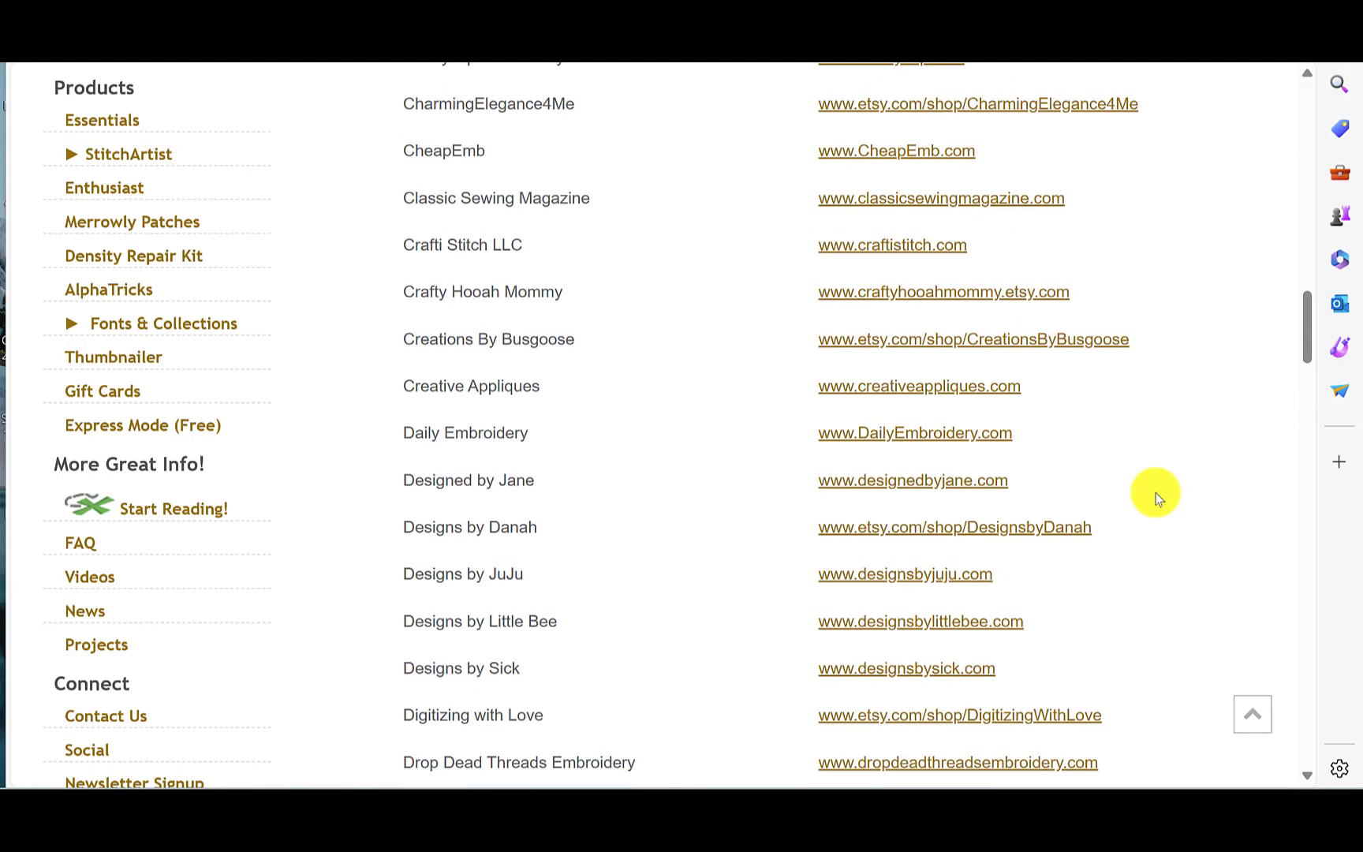
scroll(1155, 493, "down", 15)
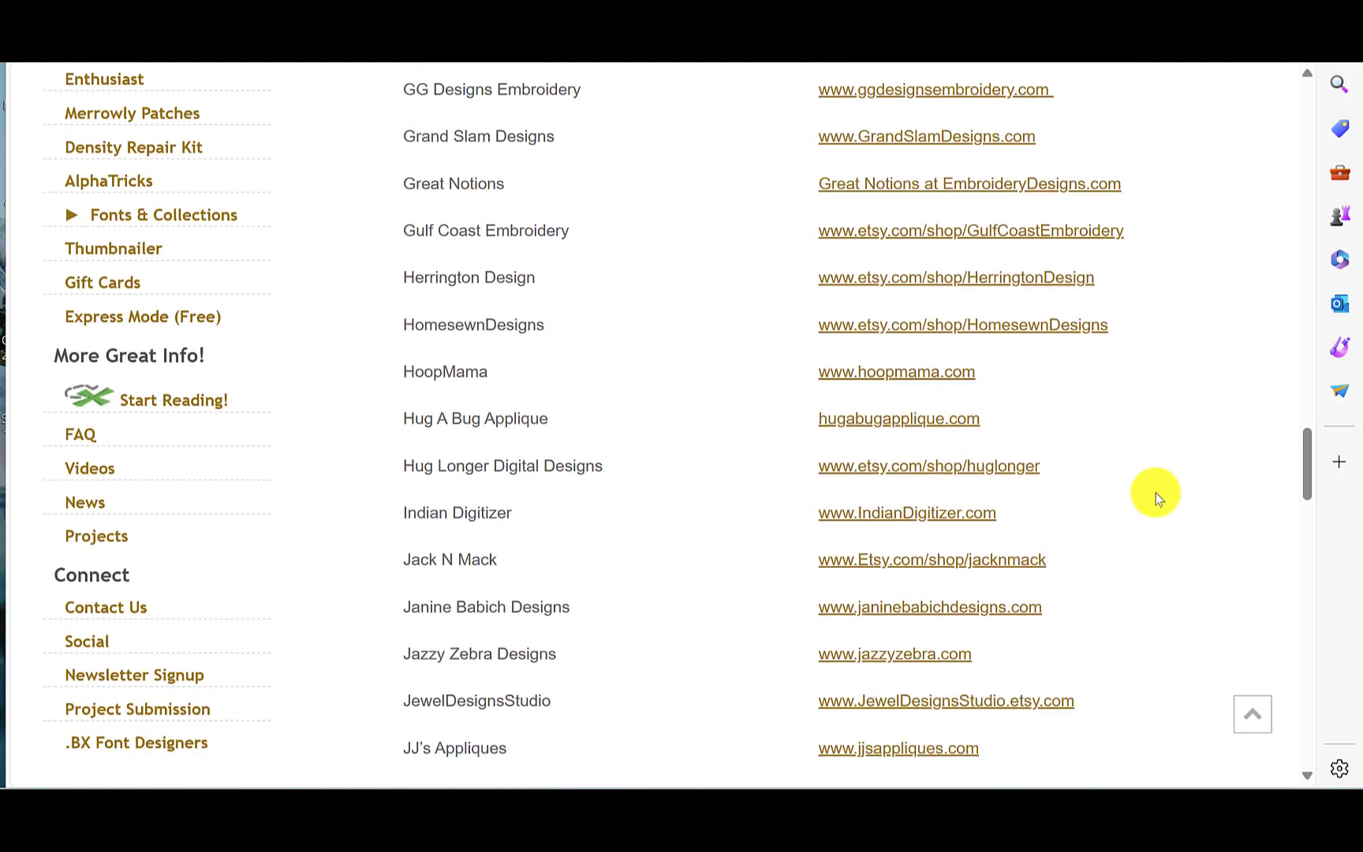
scroll(1155, 493, "down", 8)
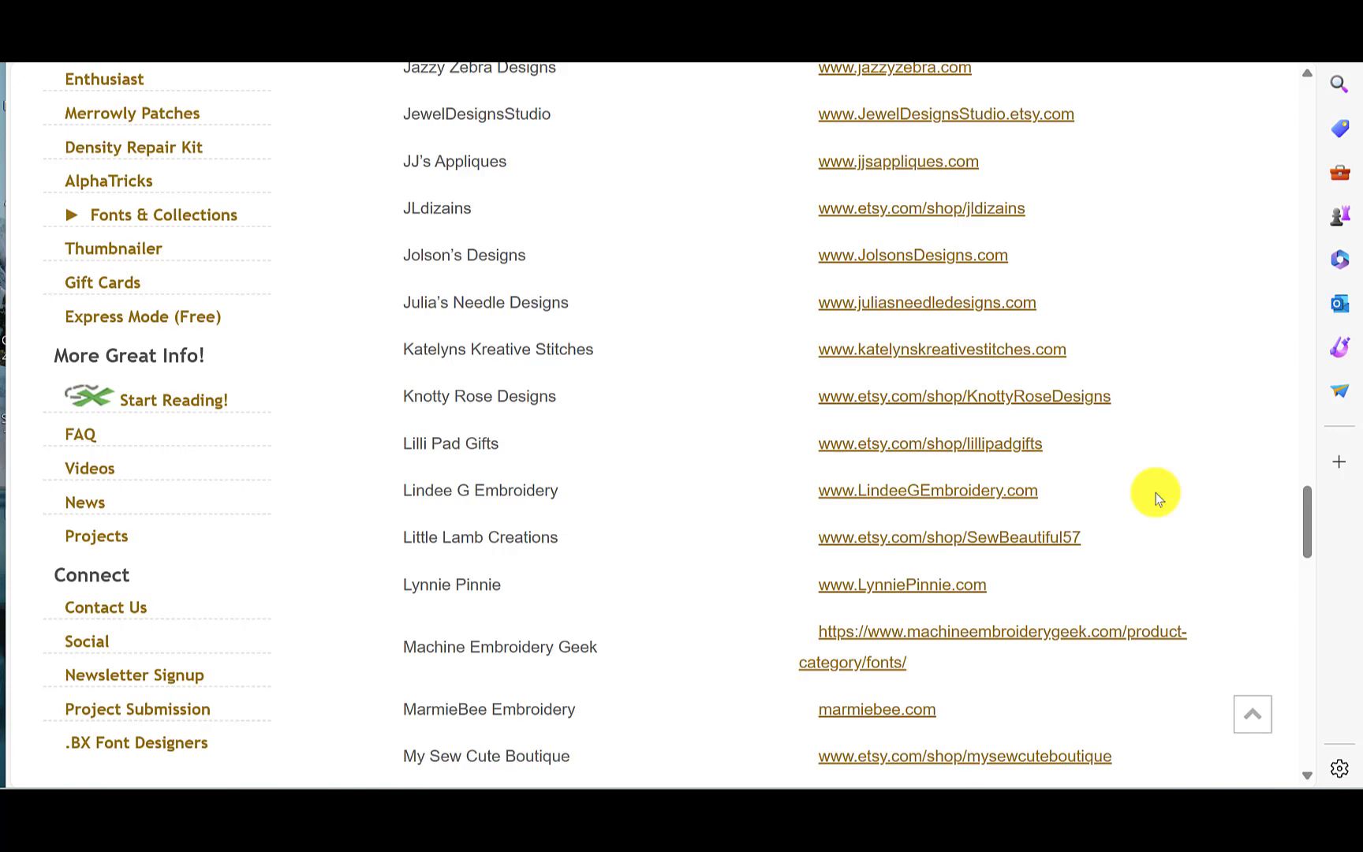
scroll(1155, 493, "down", 8)
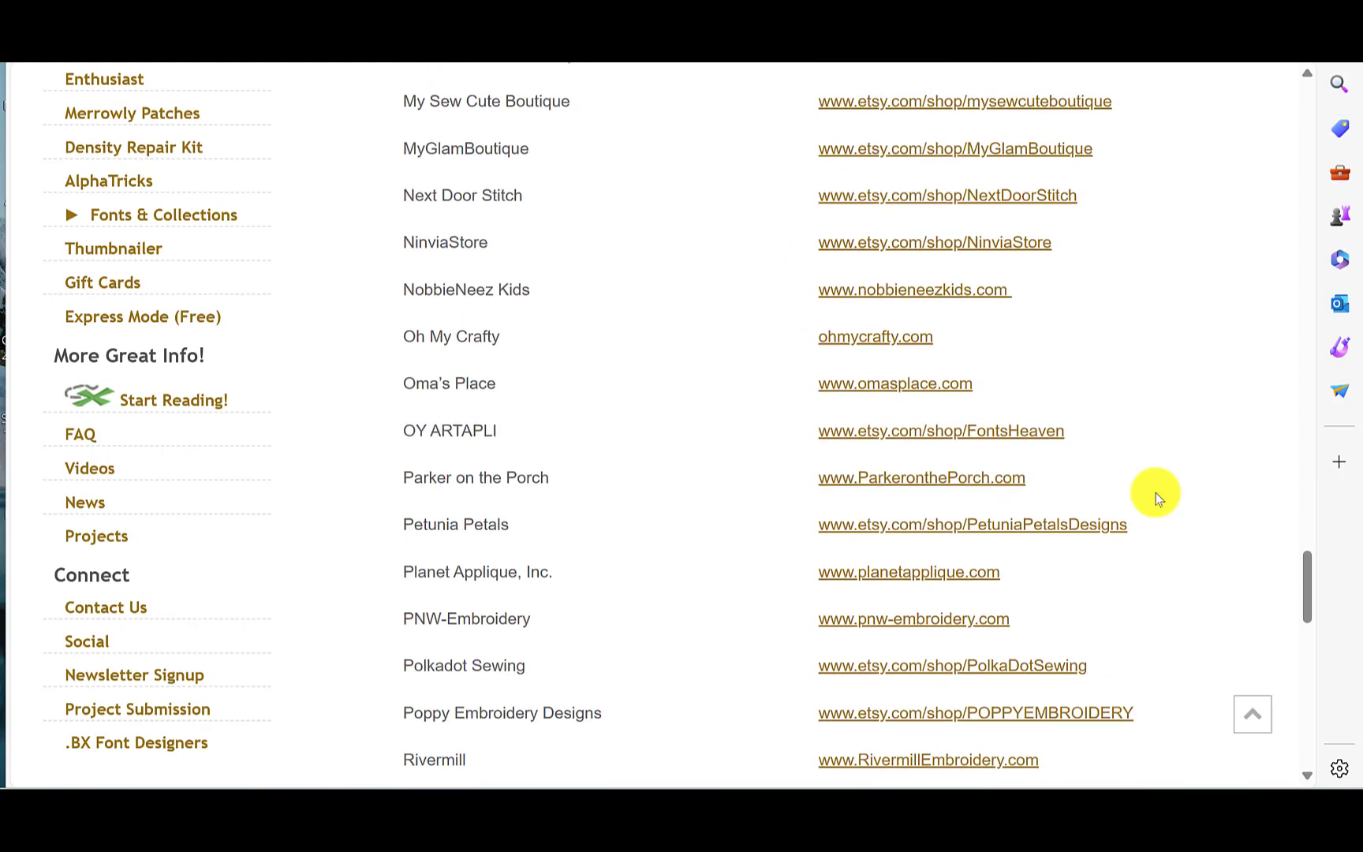
scroll(1155, 493, "down", 8)
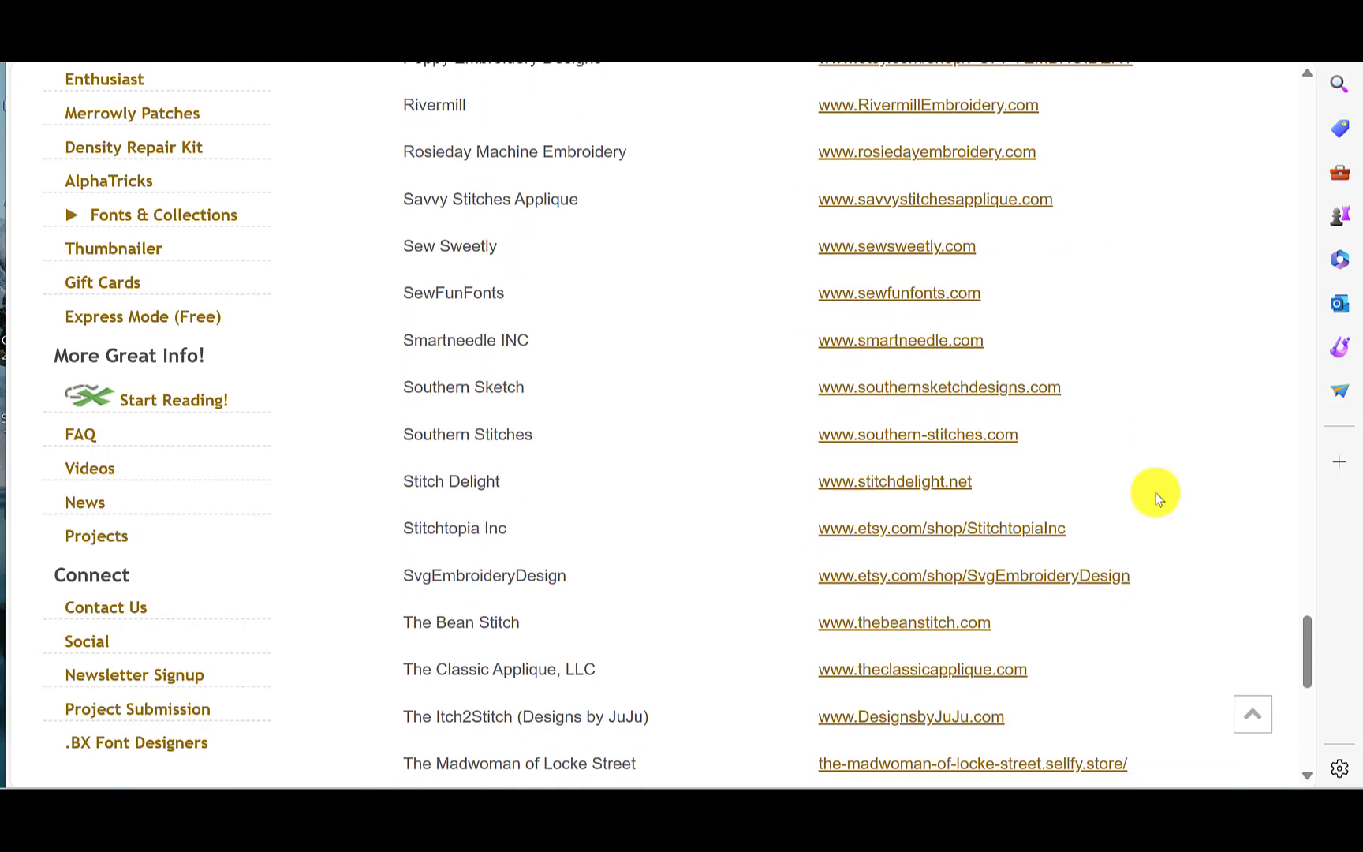
- Open the Rivermill Embroidery website from the designer list and look over its home page
scroll(1155, 493, "up", 3)
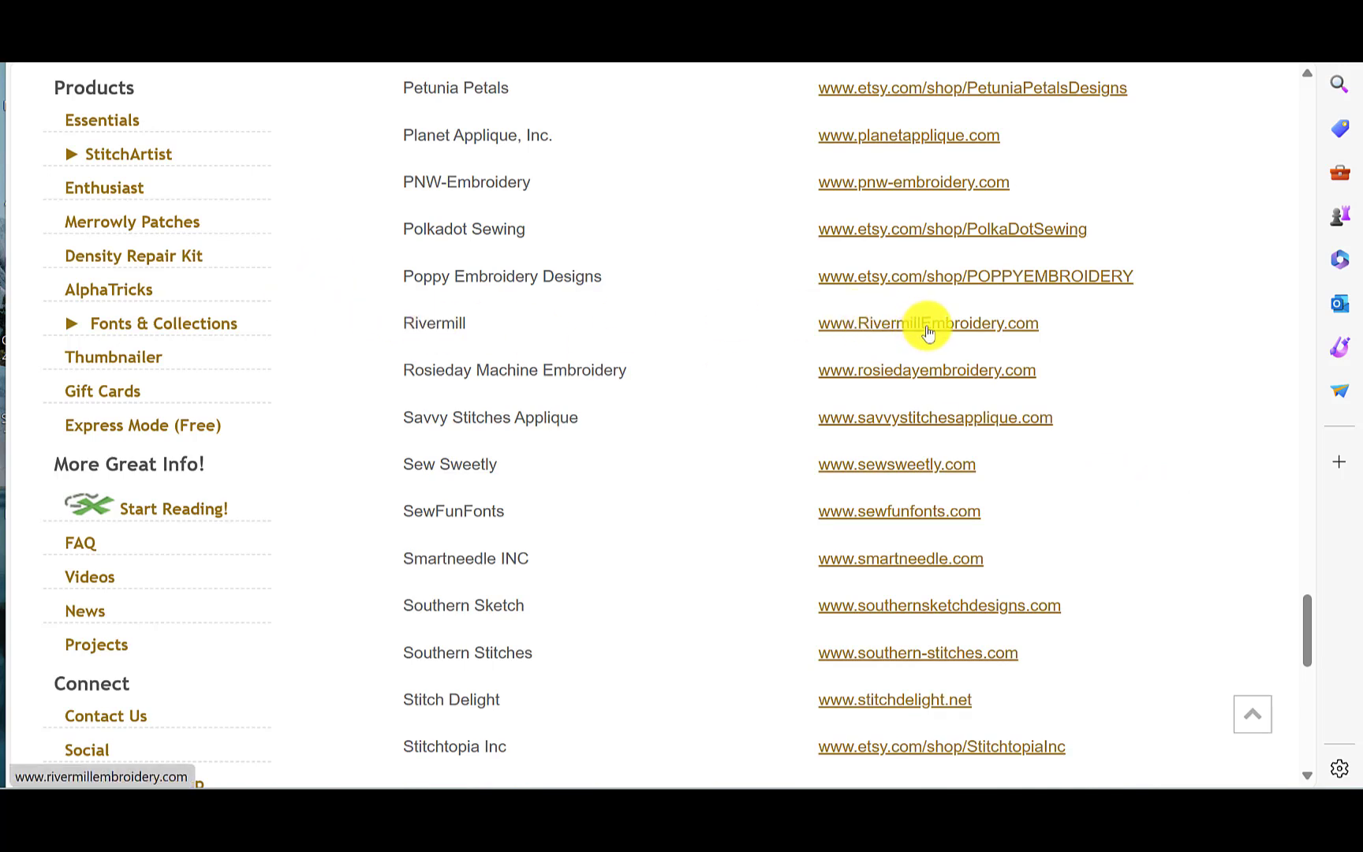
left_click(928, 330)
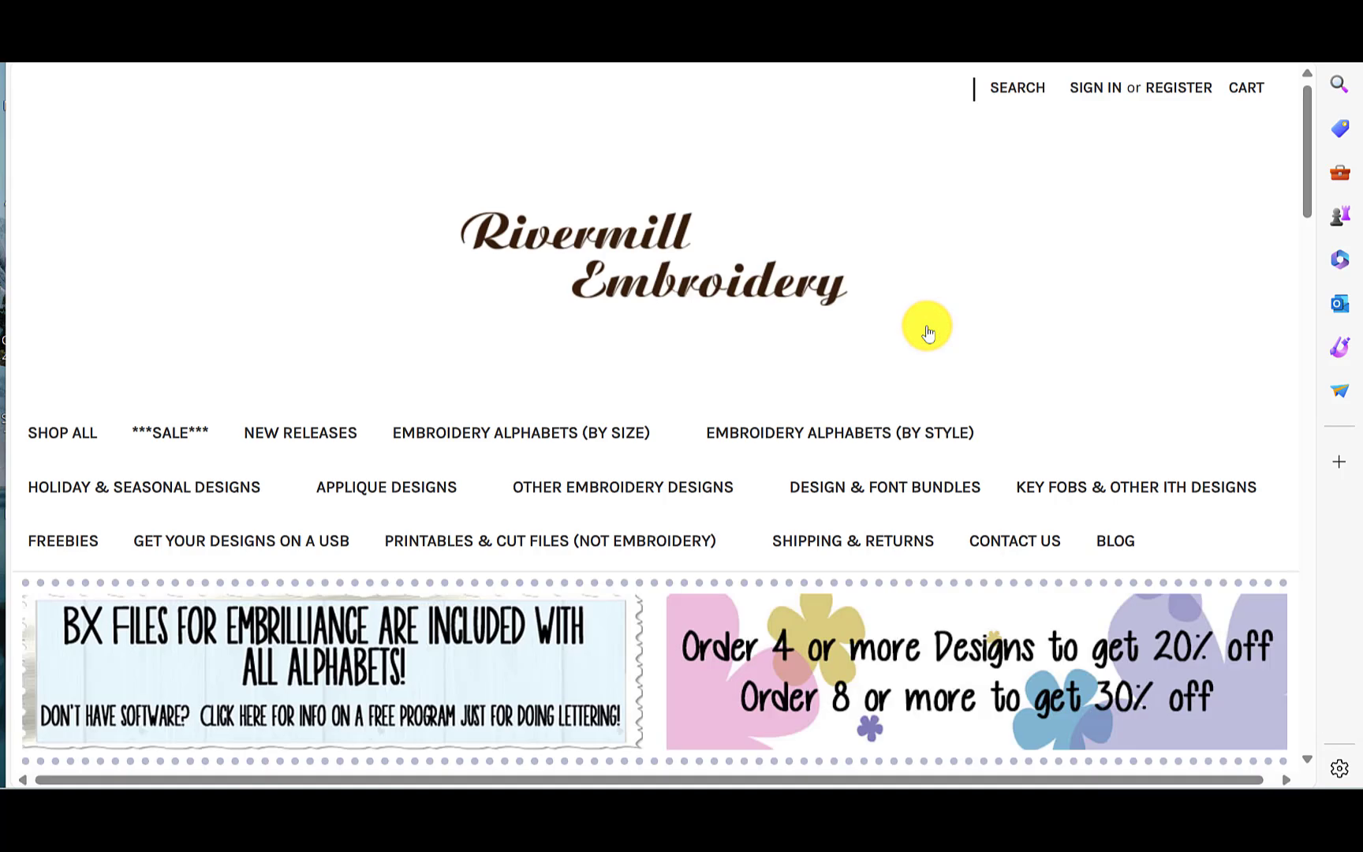
scroll(1126, 329, "down", 10)
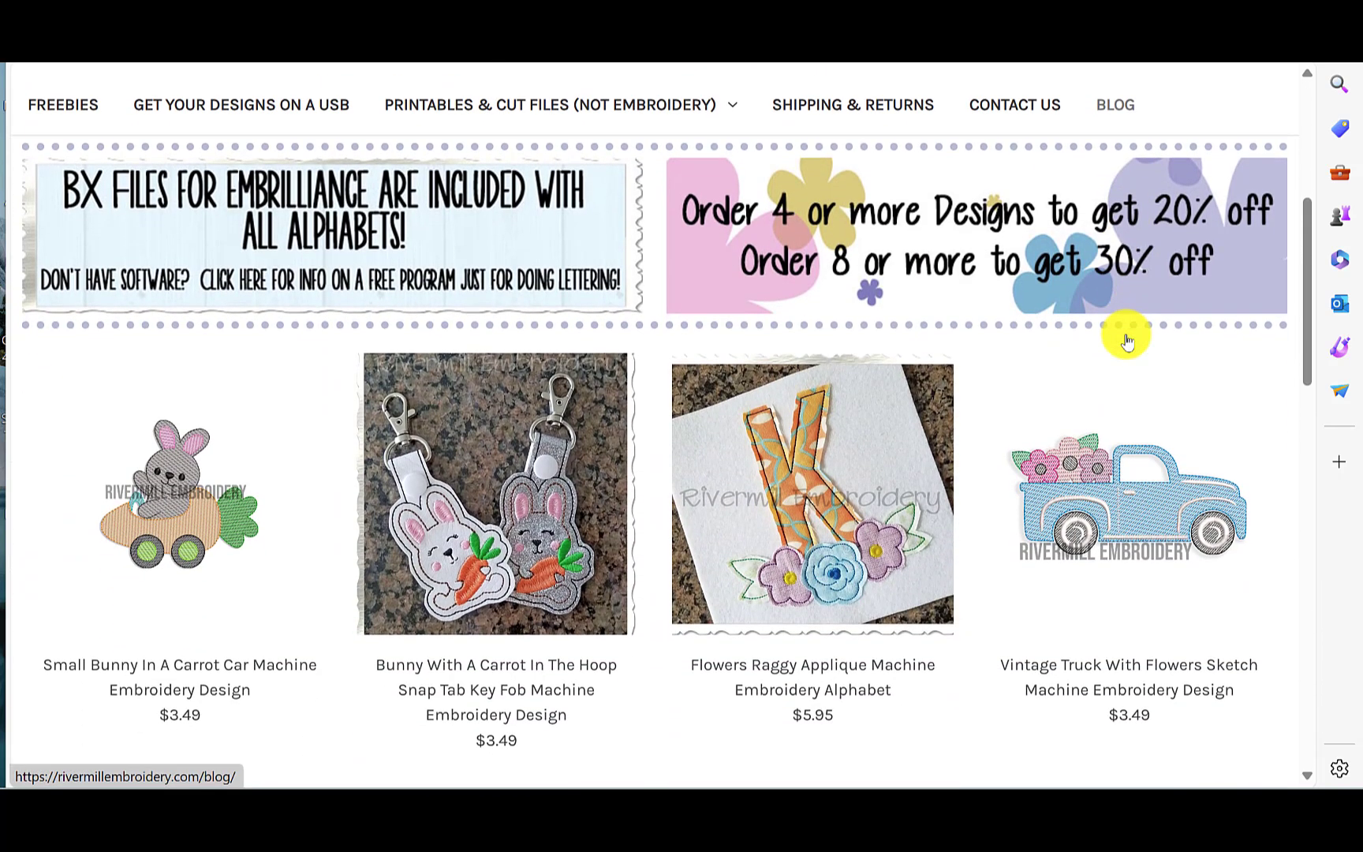
scroll(1121, 339, "up", 10)
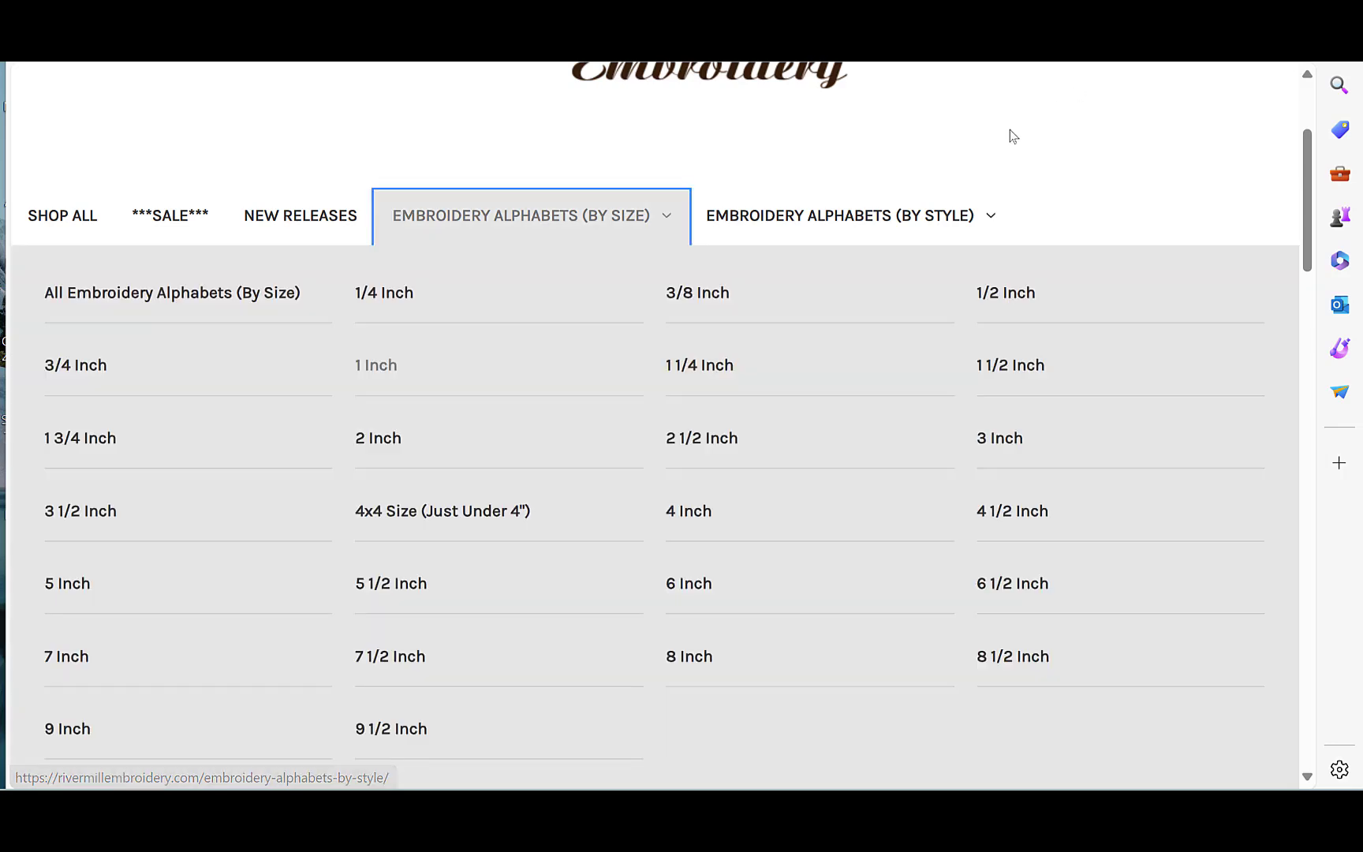
- Browse the 1 Inch embroidery alphabets and add the Daisy Script Machine Embroidery Font Alphabet to the cart
left_click(381, 380)
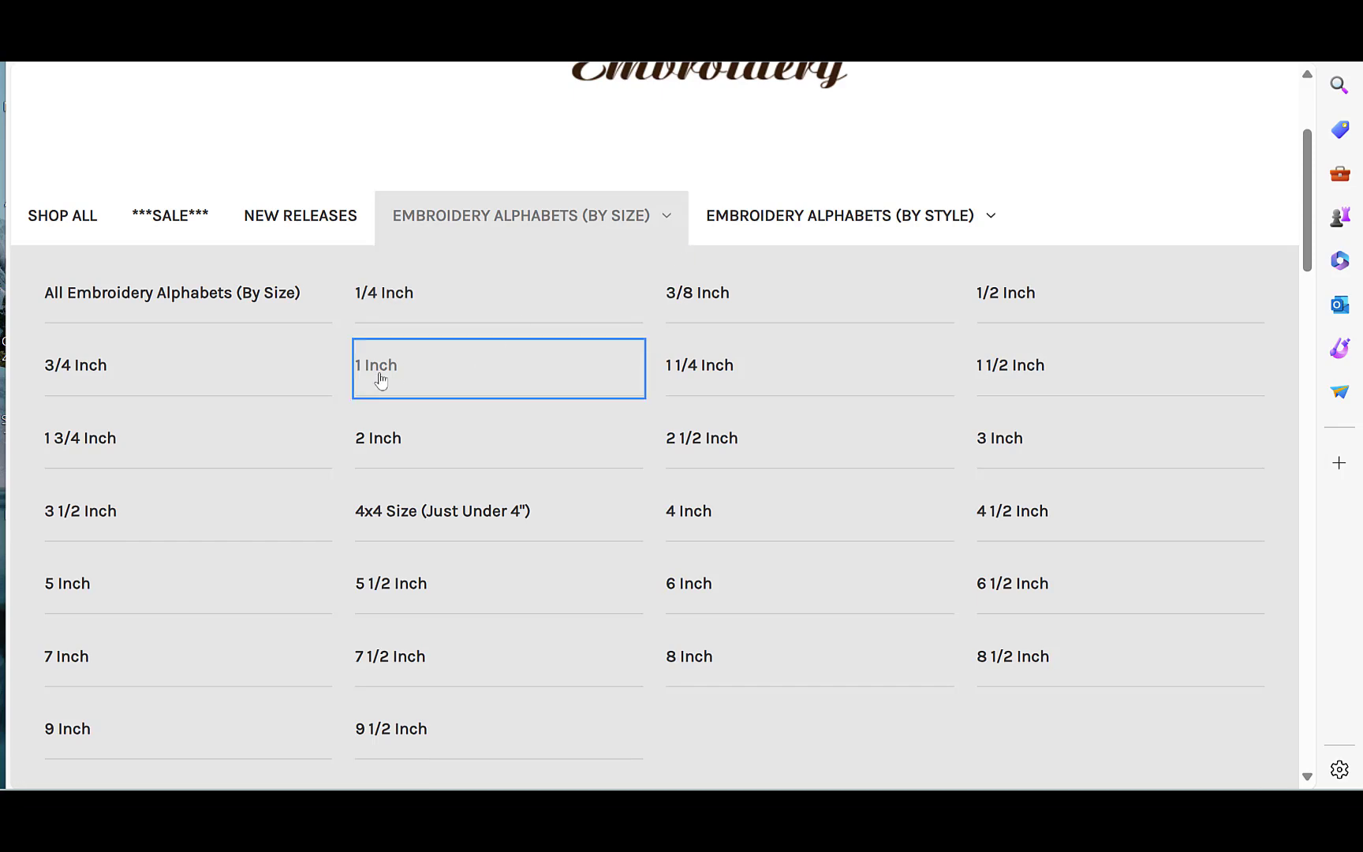
scroll(912, 246, "down", 6)
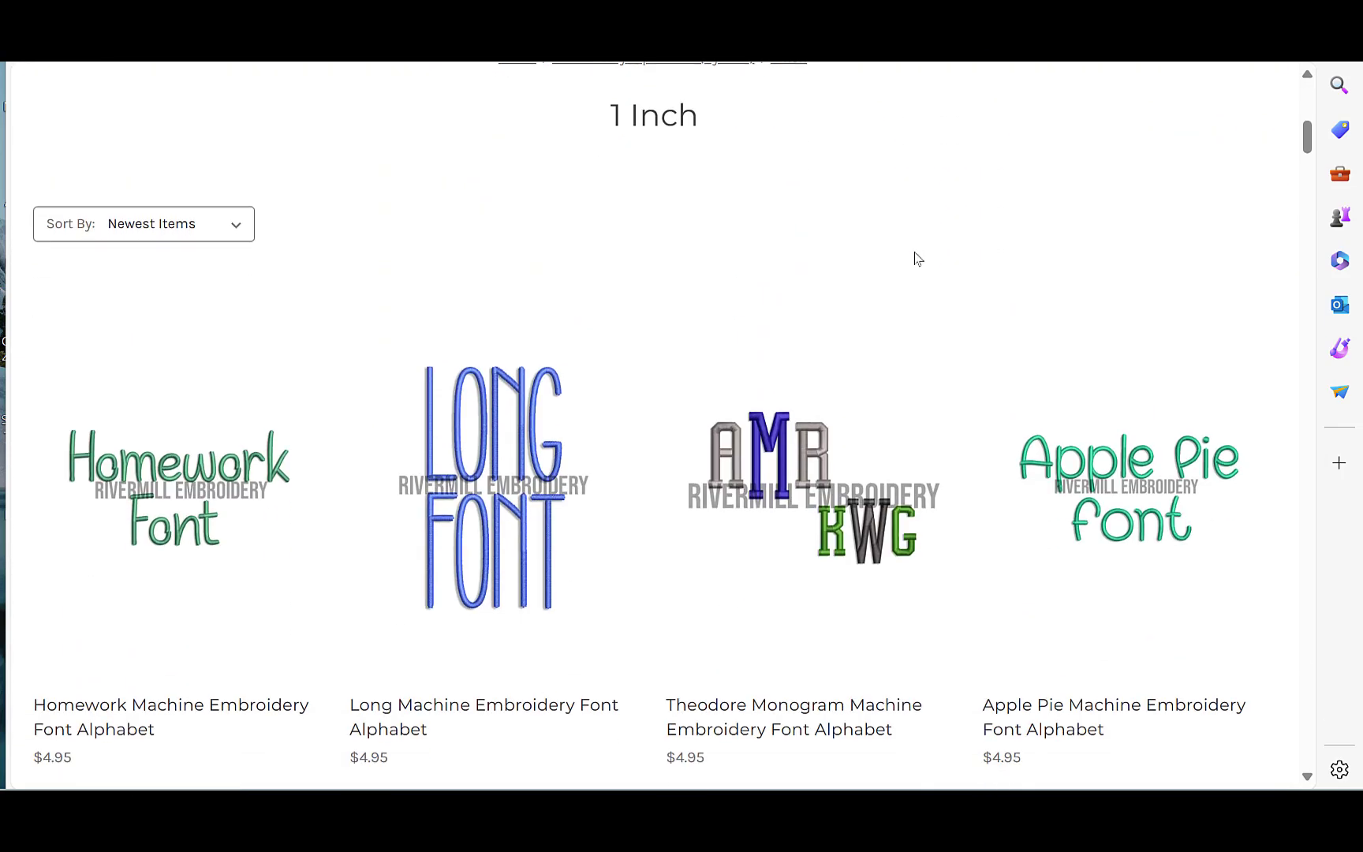
scroll(917, 259, "down", 9)
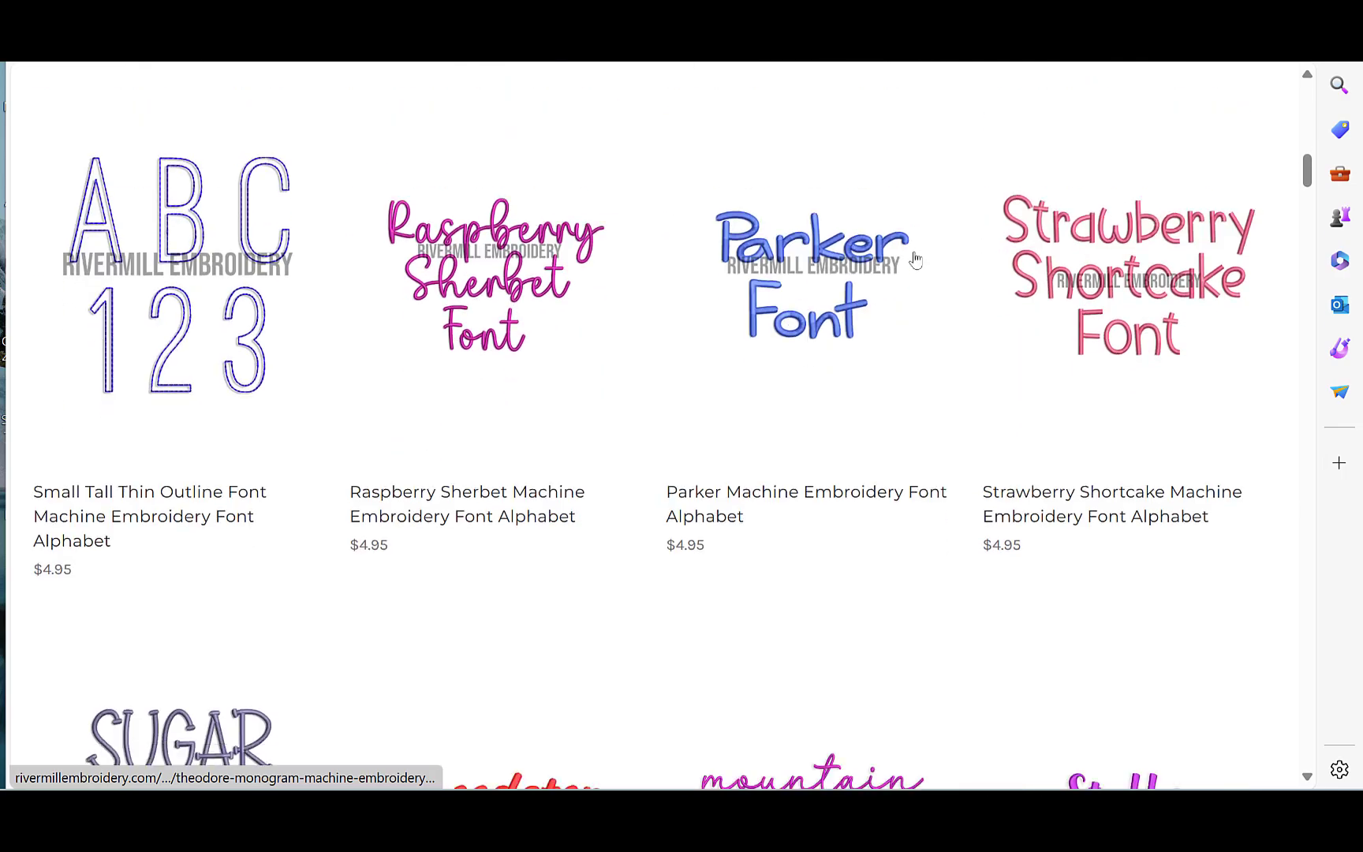
scroll(915, 259, "down", 5)
scroll(915, 259, "down", 4)
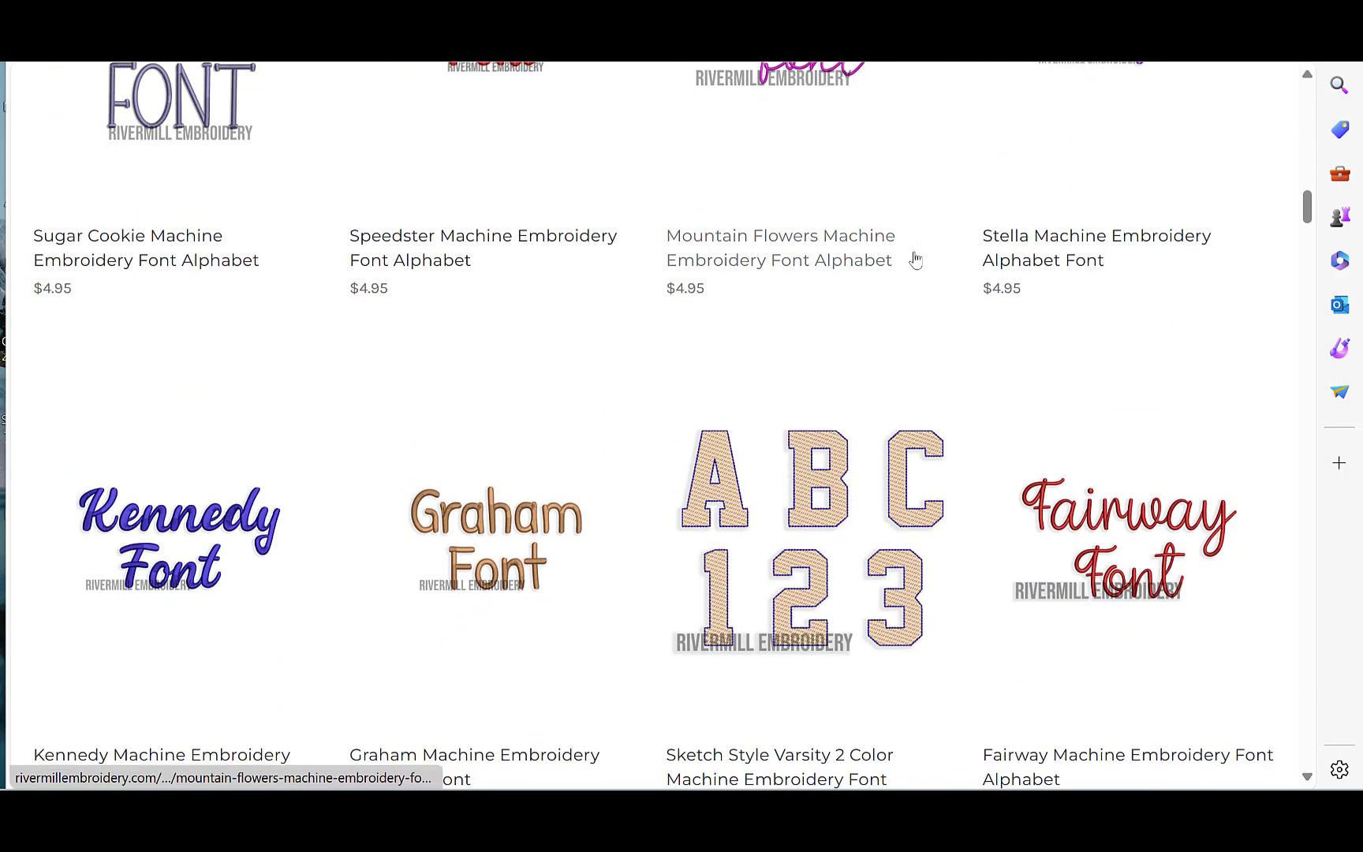
scroll(914, 259, "down", 1)
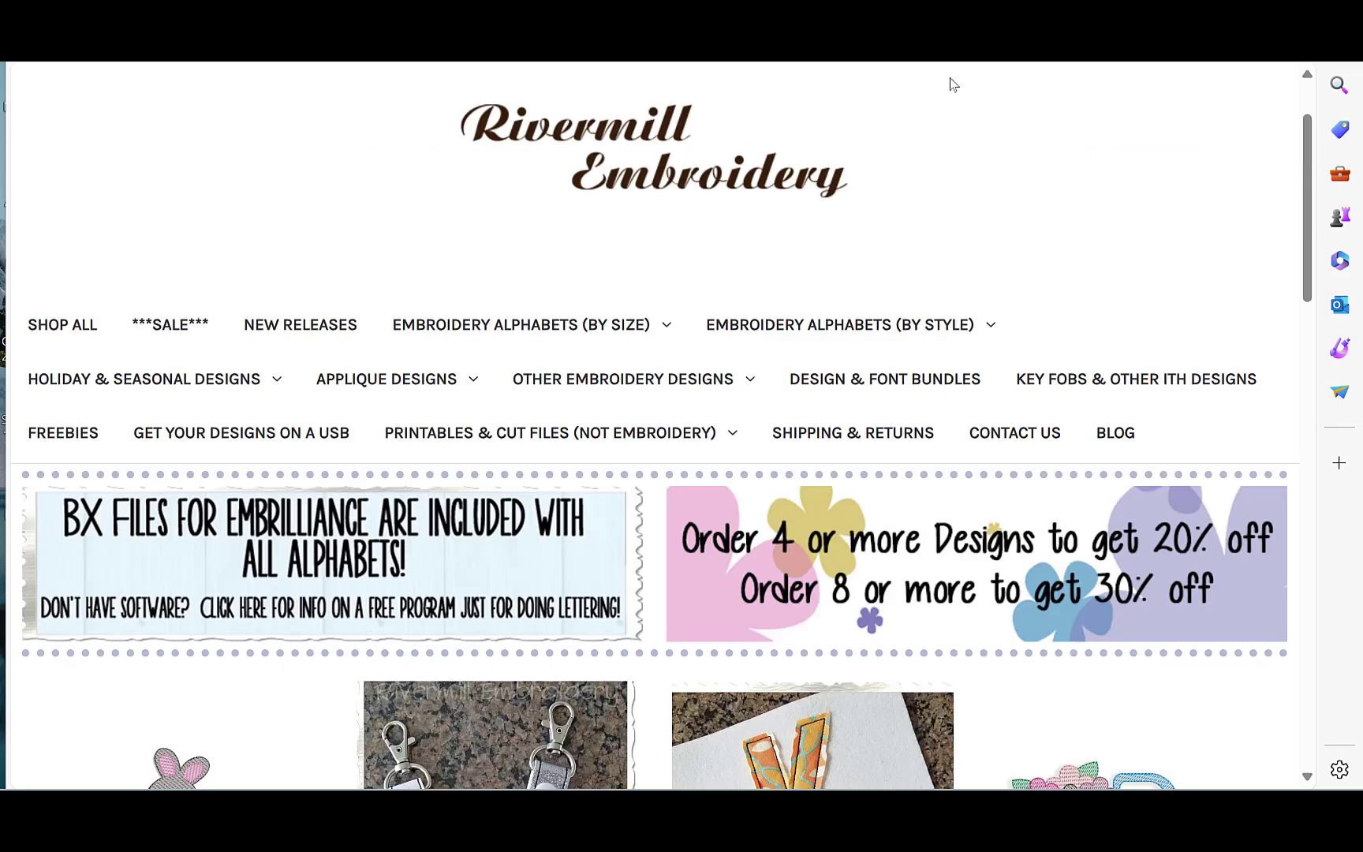
scroll(894, 231, "down", 3)
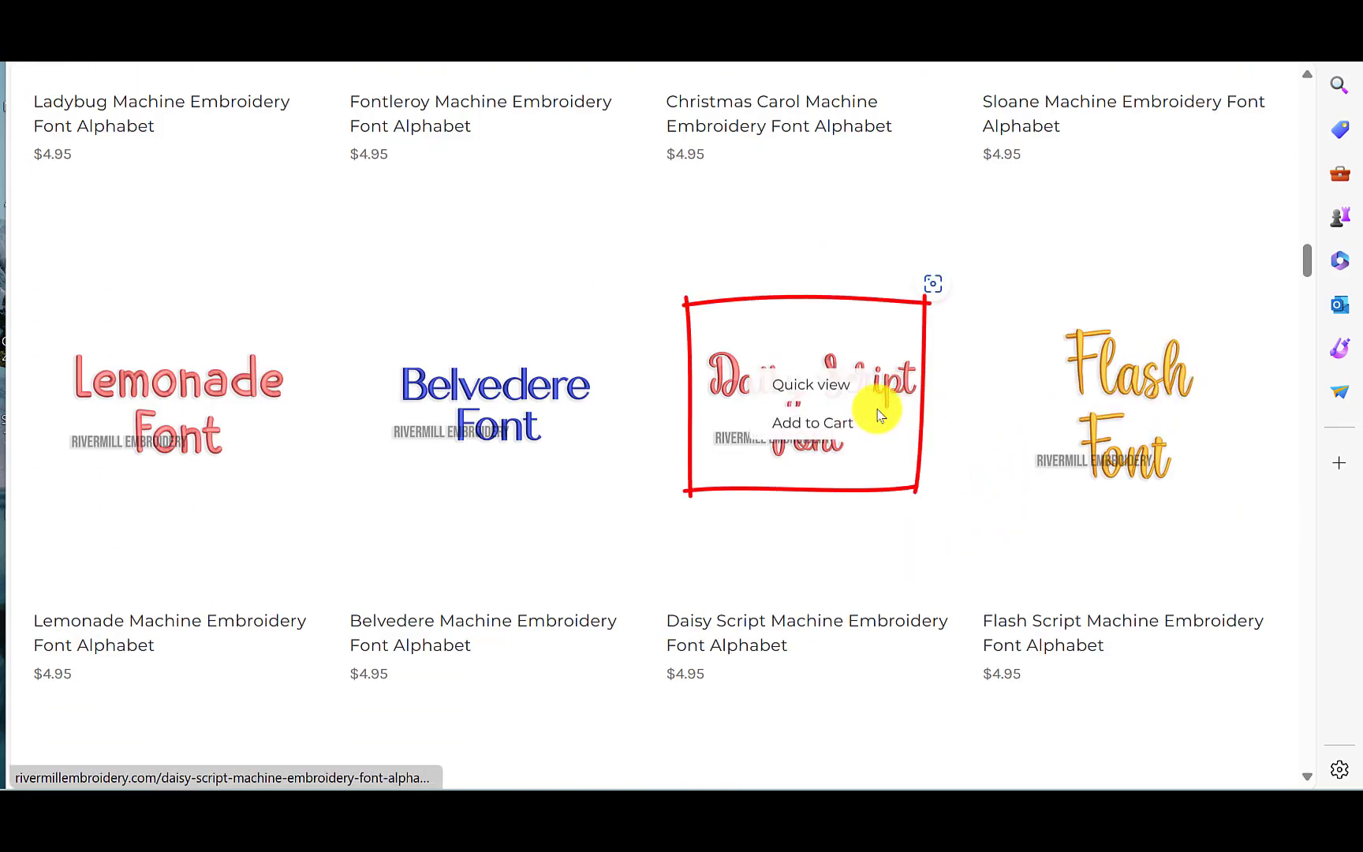
left_click(815, 429)
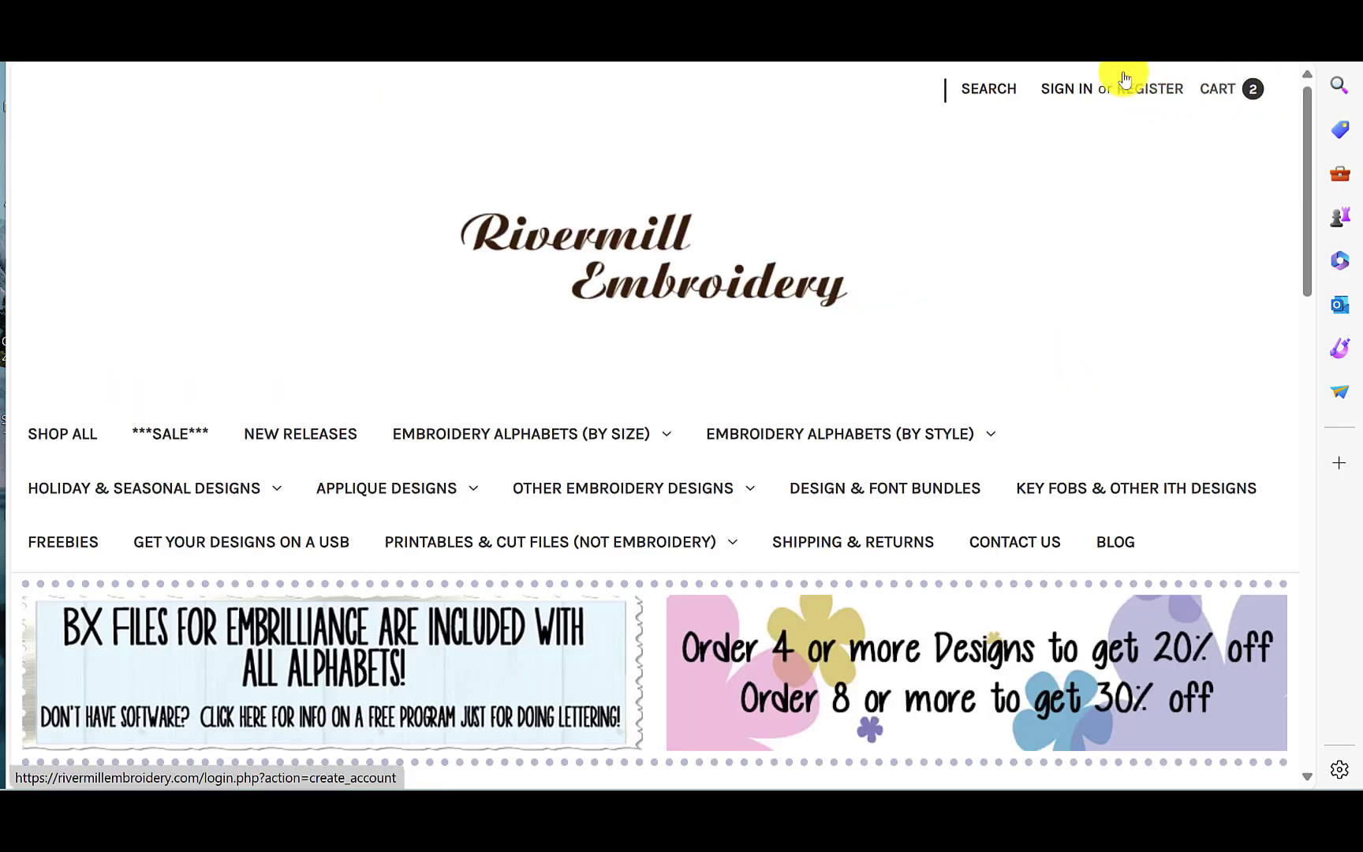
- View the full shopping cart and remove the Raggy Applique Owl Silhouette Machine Embroidery Design from it
left_click(1235, 86)
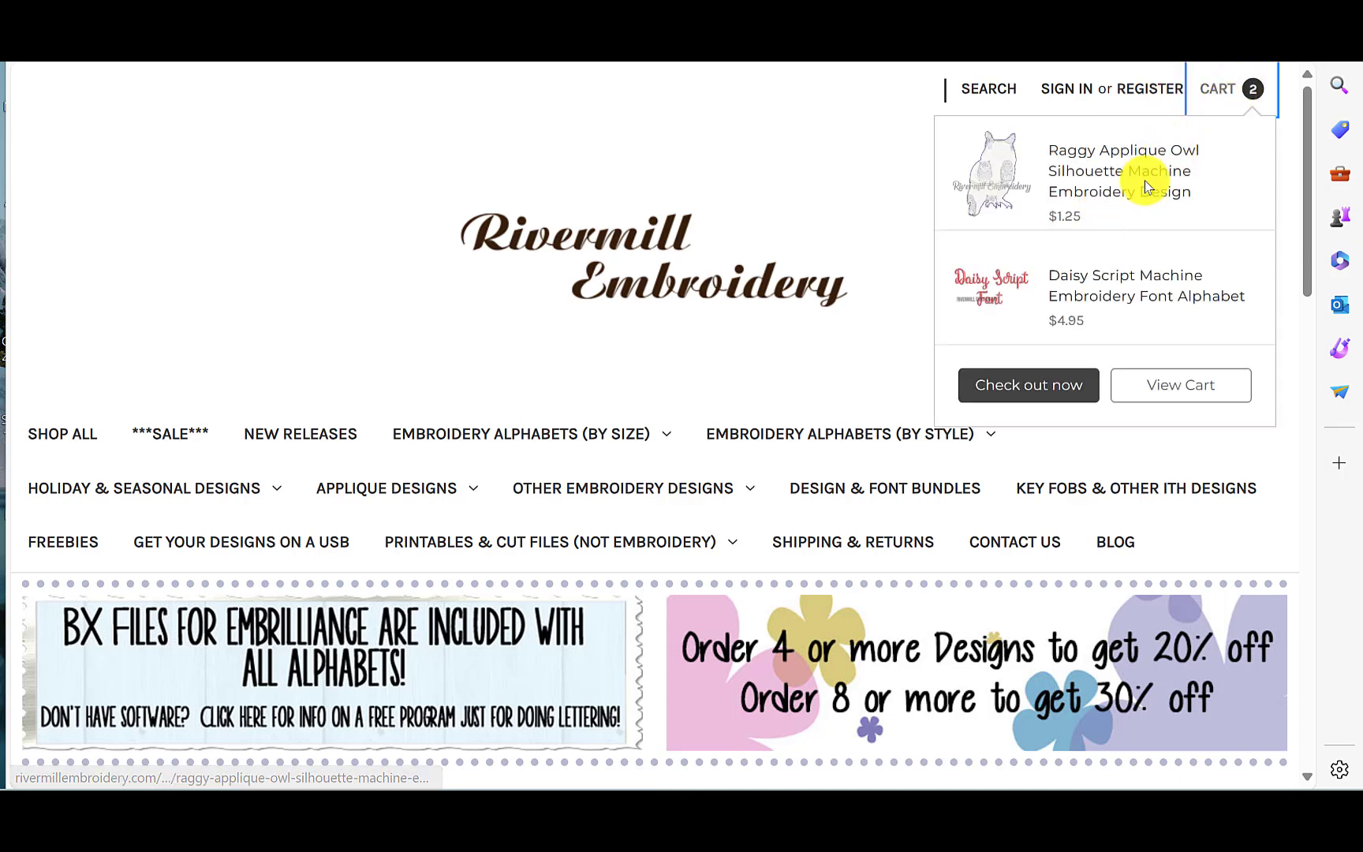
left_click(1222, 88)
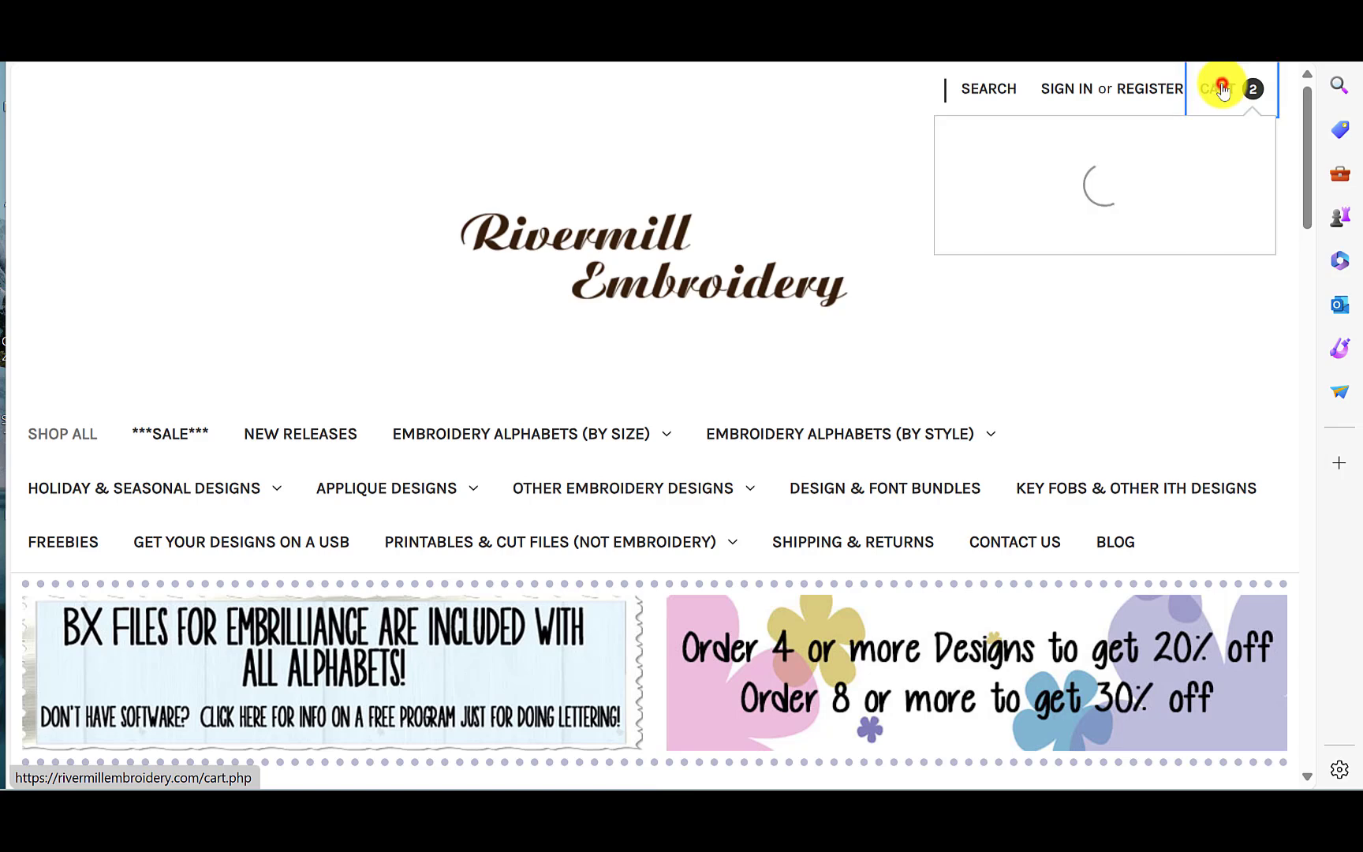
left_click(1175, 389)
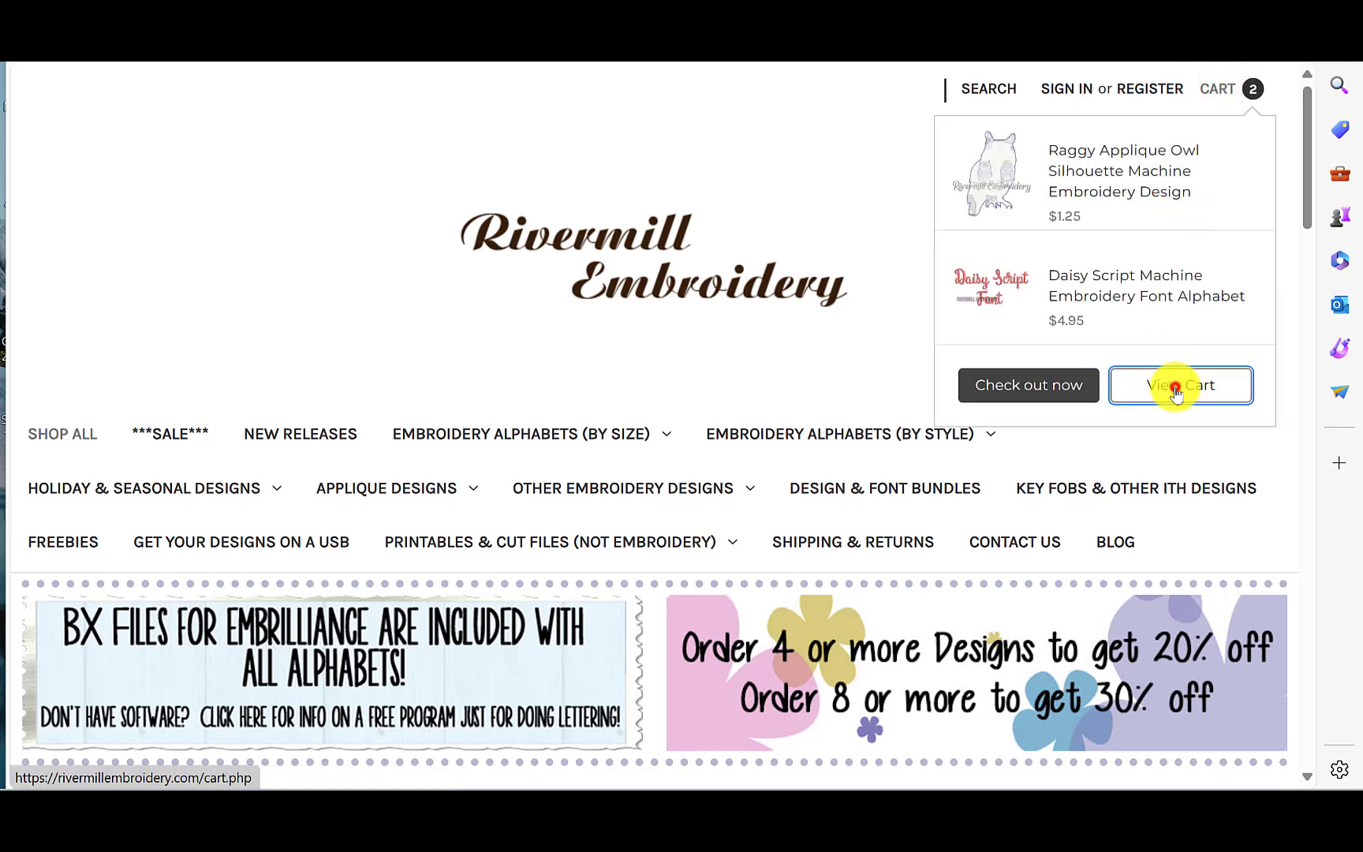
scroll(1171, 380, "down", 2)
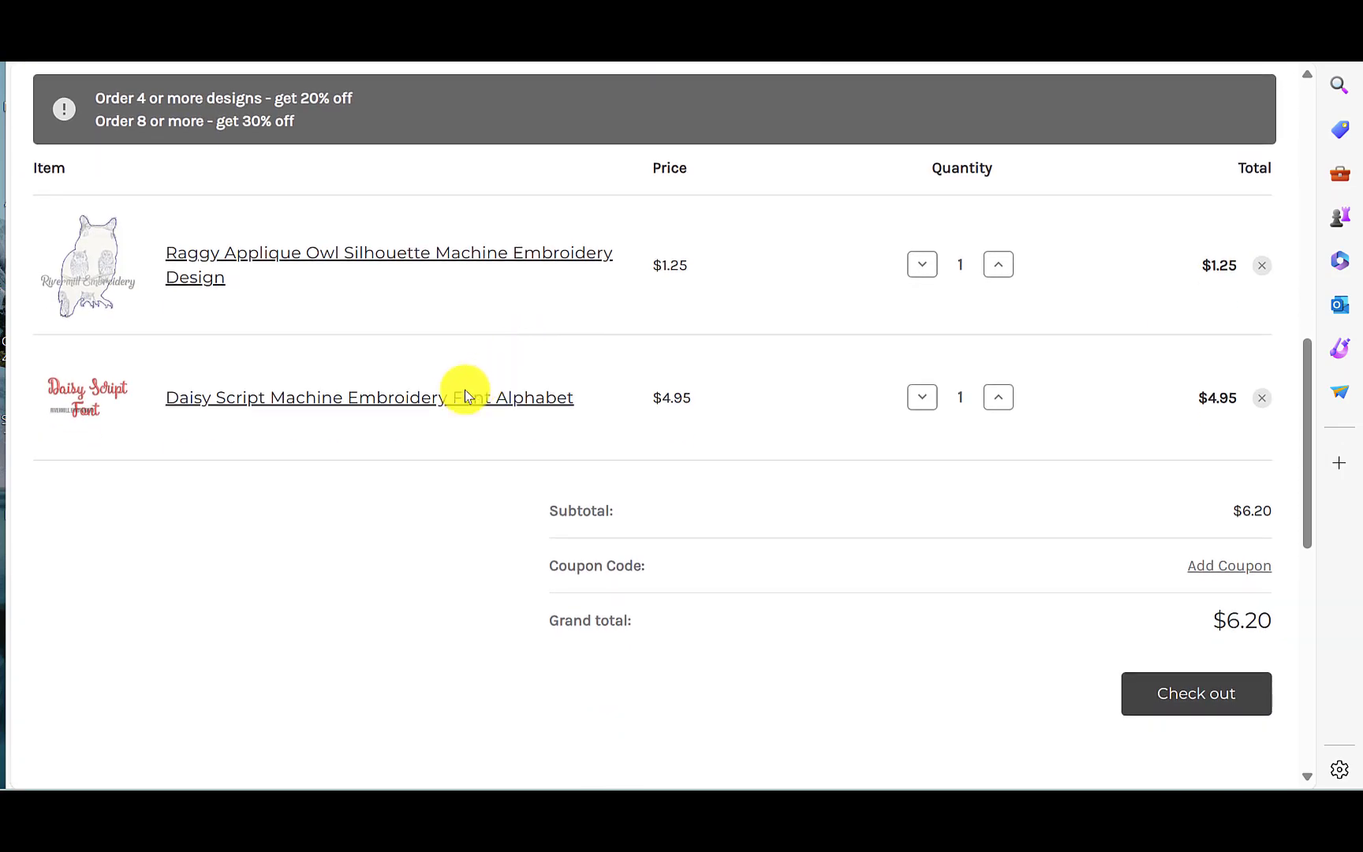
left_click(1260, 266)
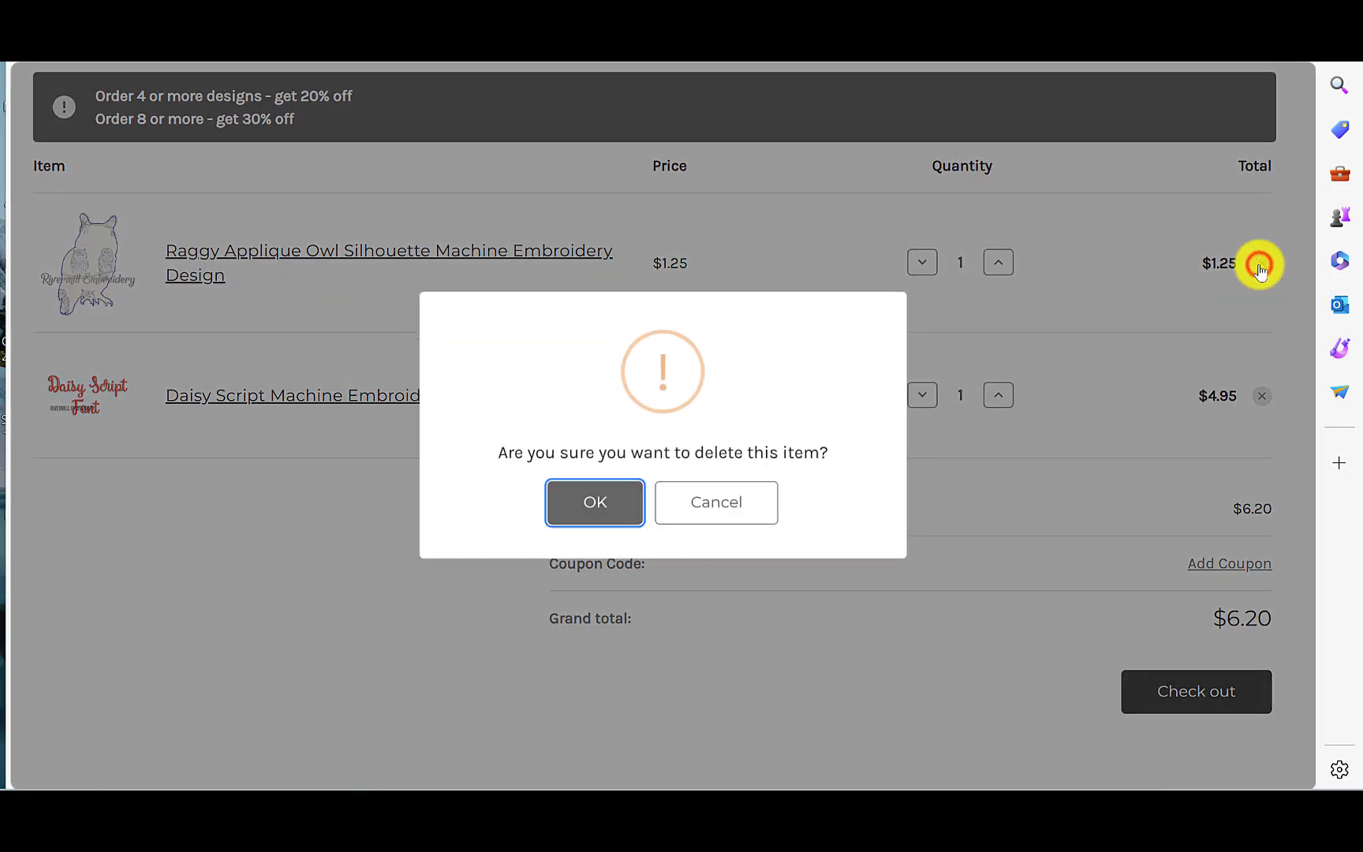
left_click(595, 503)
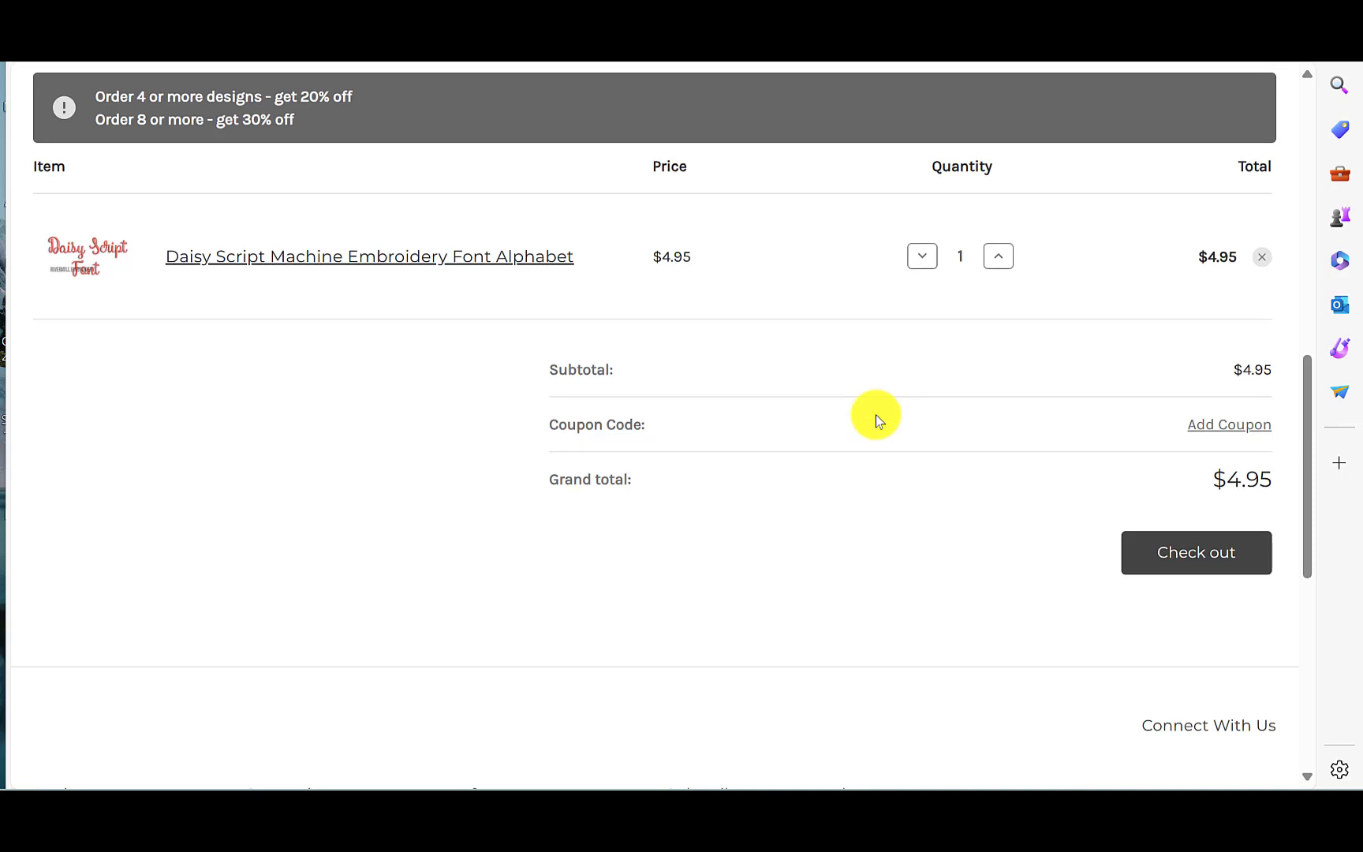
- Proceed from the cart to checkout and sign in with the prefilled customer account
scroll(876, 414, "up", 5)
scroll(876, 415, "down", 4)
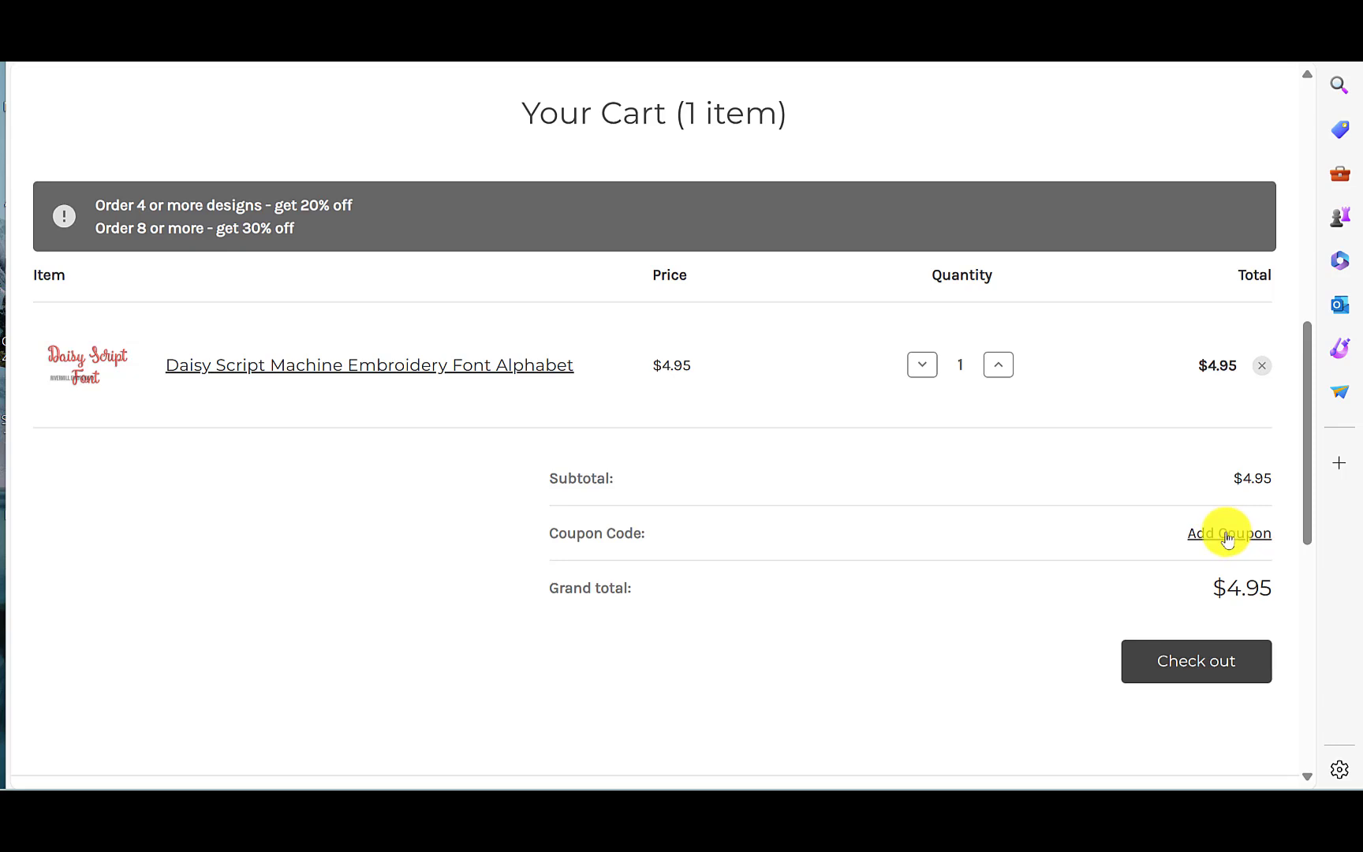
left_click(1204, 666)
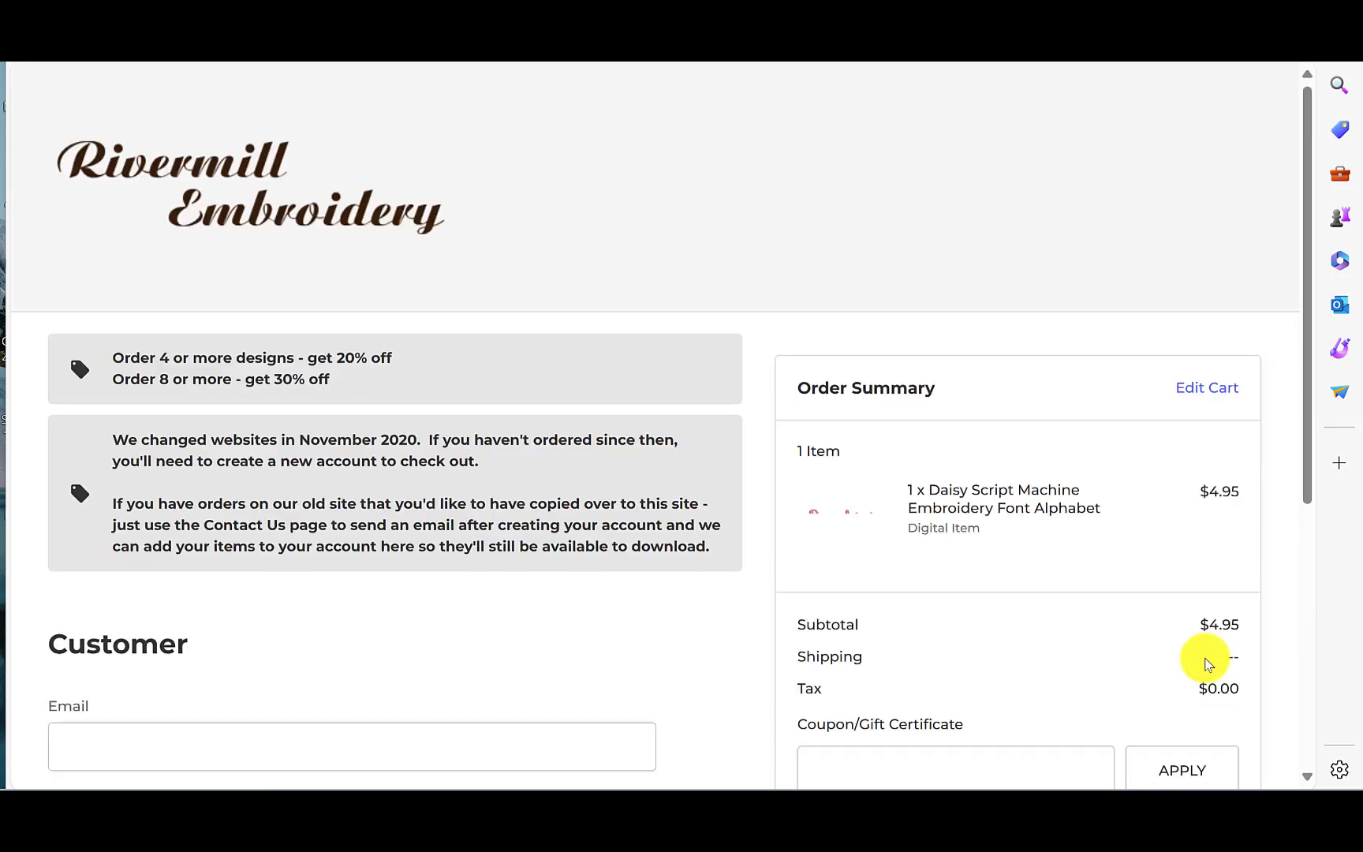
scroll(383, 256, "up", 1)
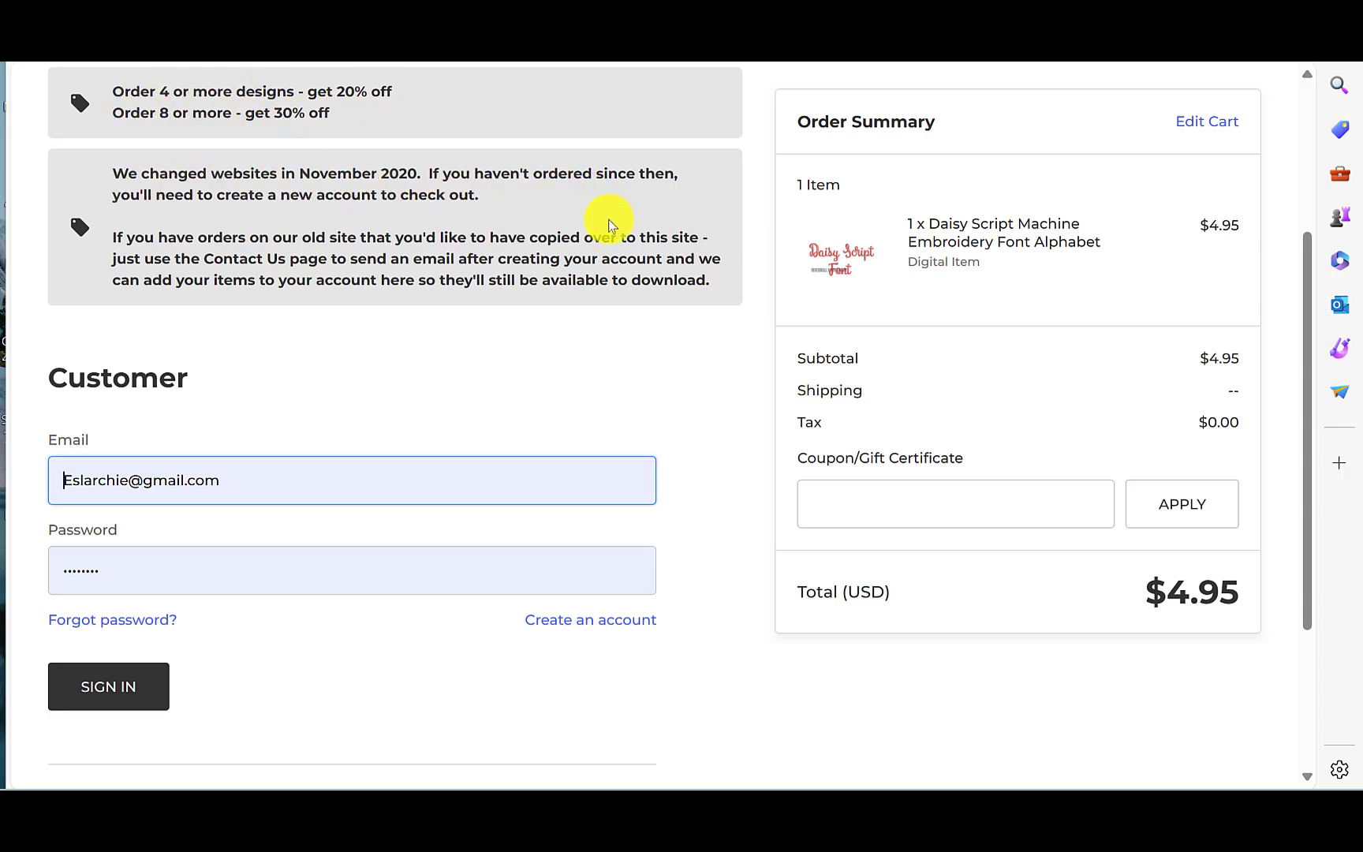
left_click(91, 685)
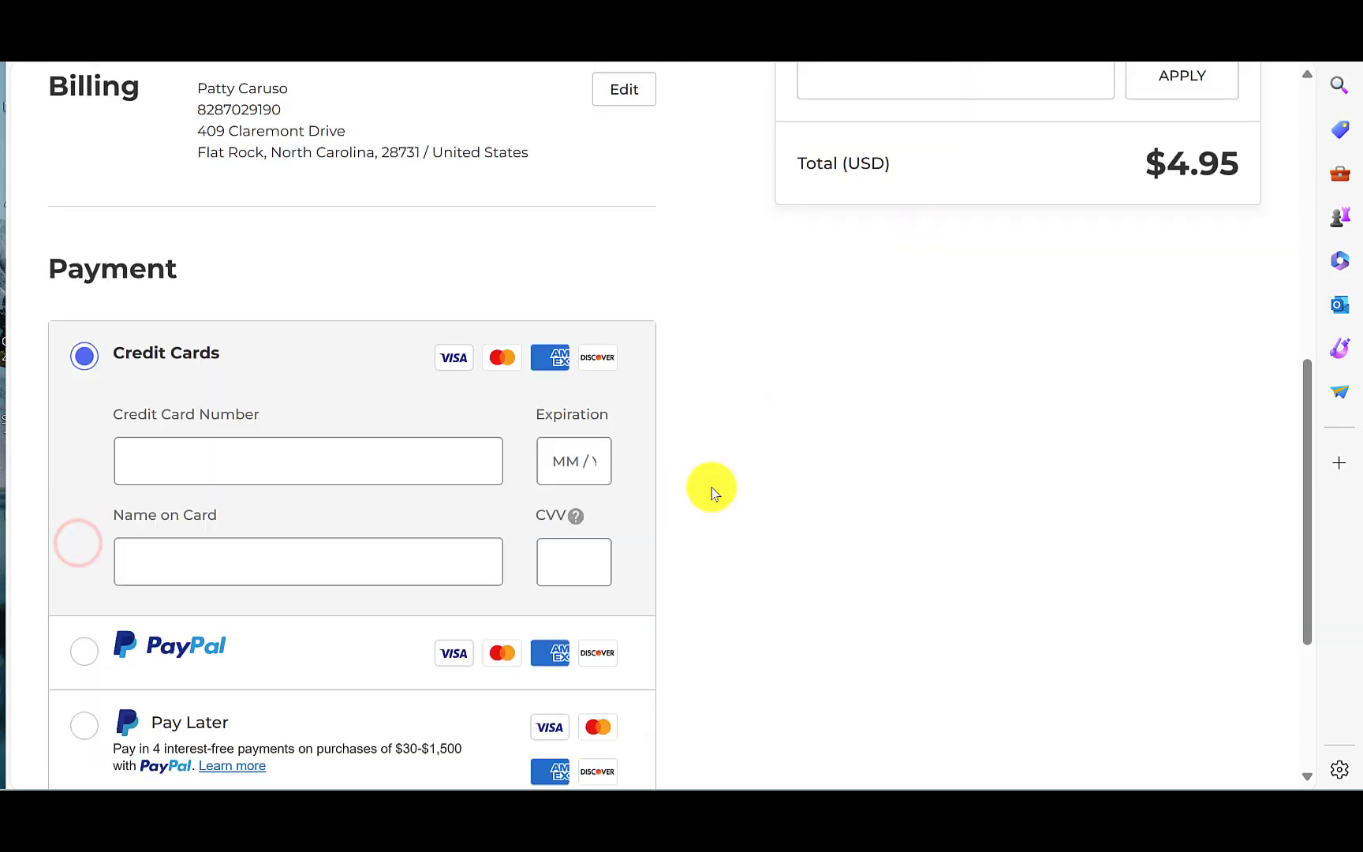
- Choose PayPal as the payment method and continue with the order
left_click(81, 657)
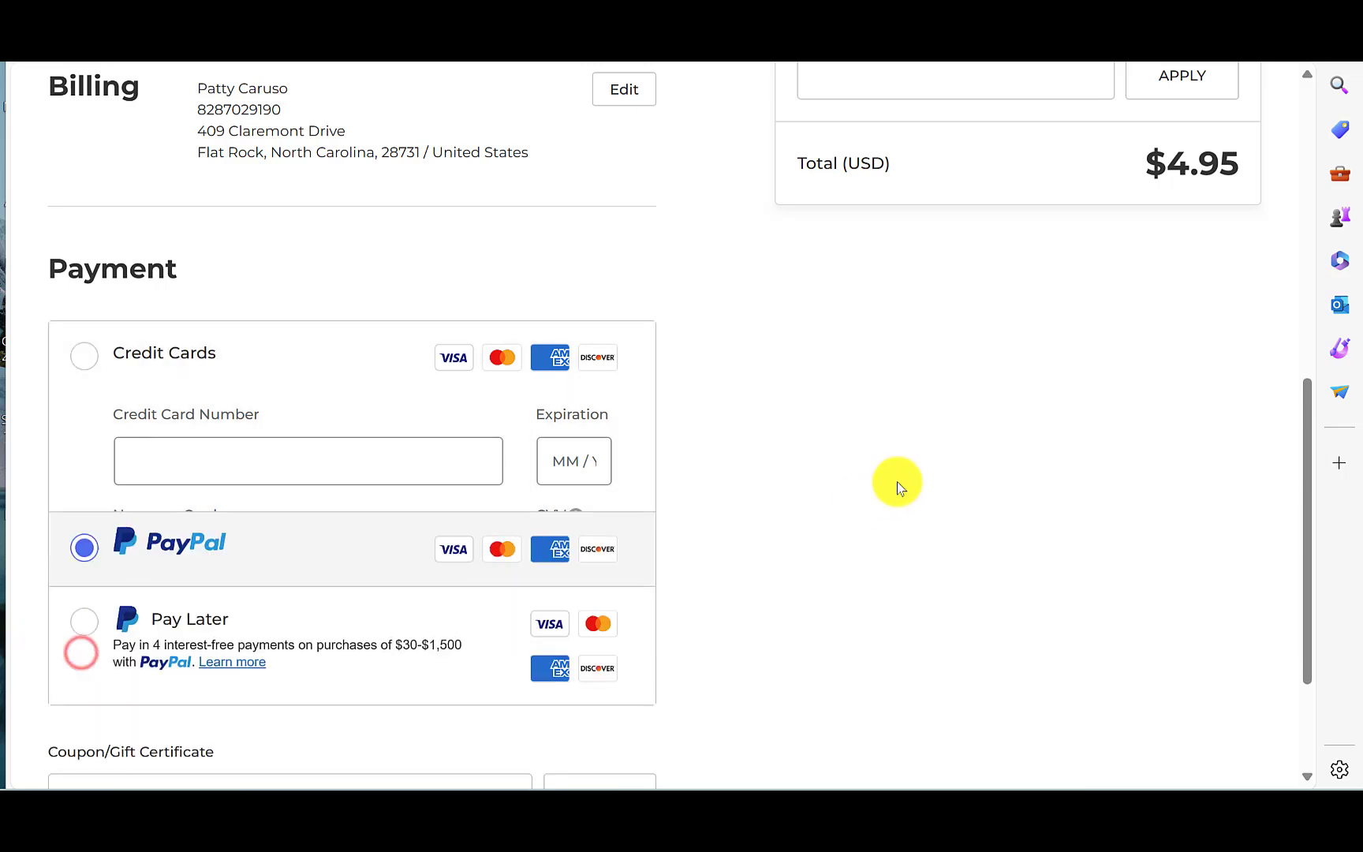
scroll(897, 481, "down", 2)
left_click(404, 688)
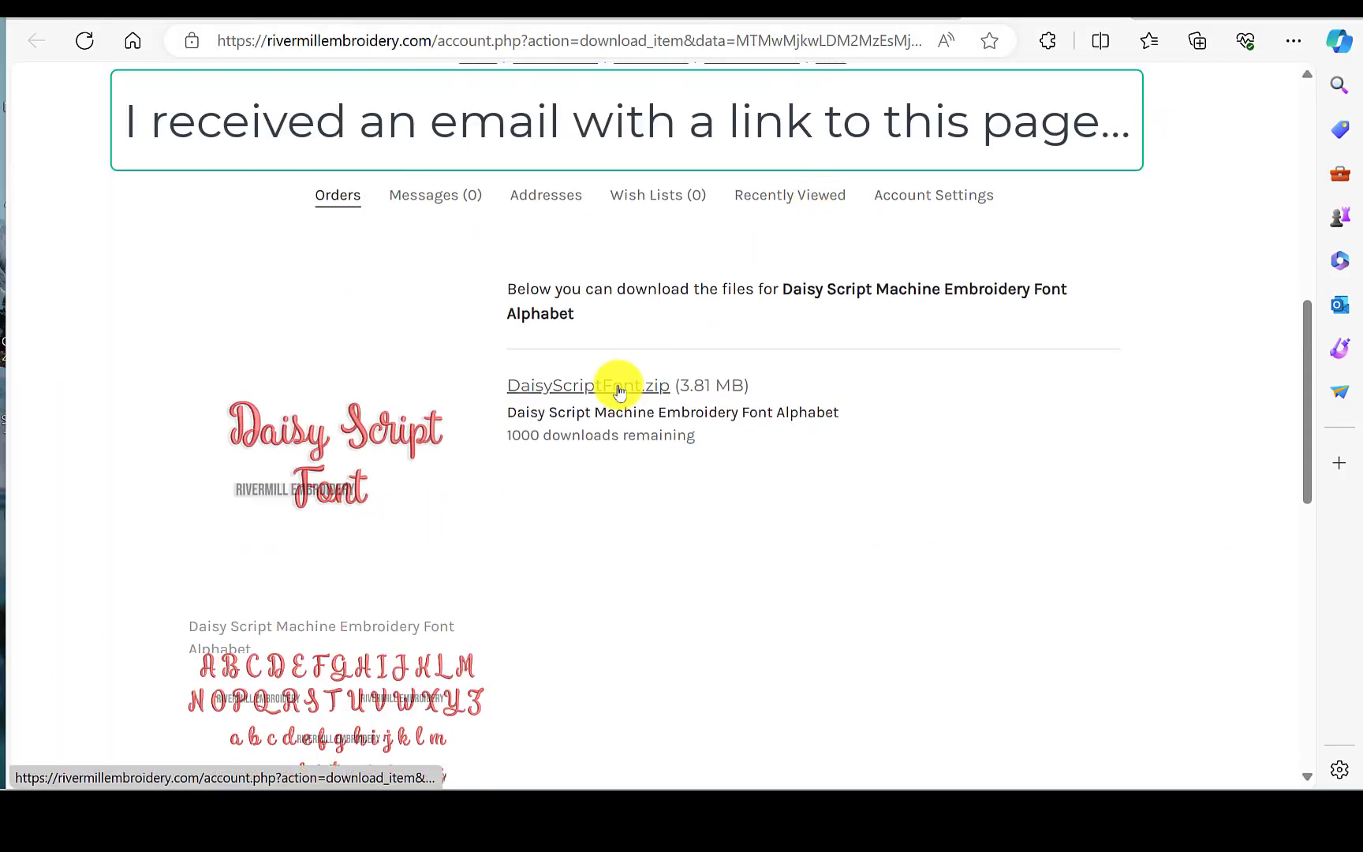
- Download DaisyScriptFont.zip from the order's download page
left_click_drag(619, 387, 900, 392)
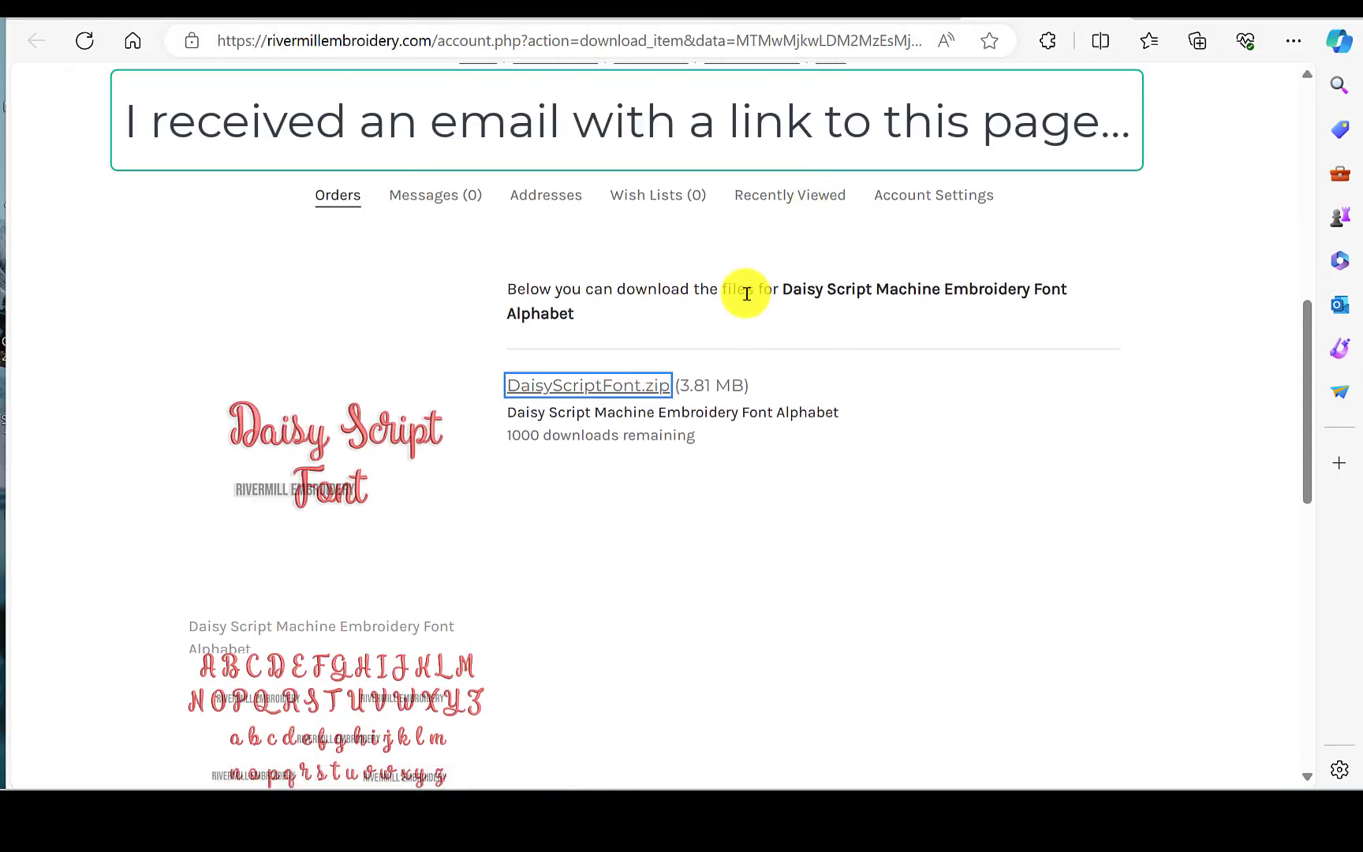
scroll(845, 326, "down", 1)
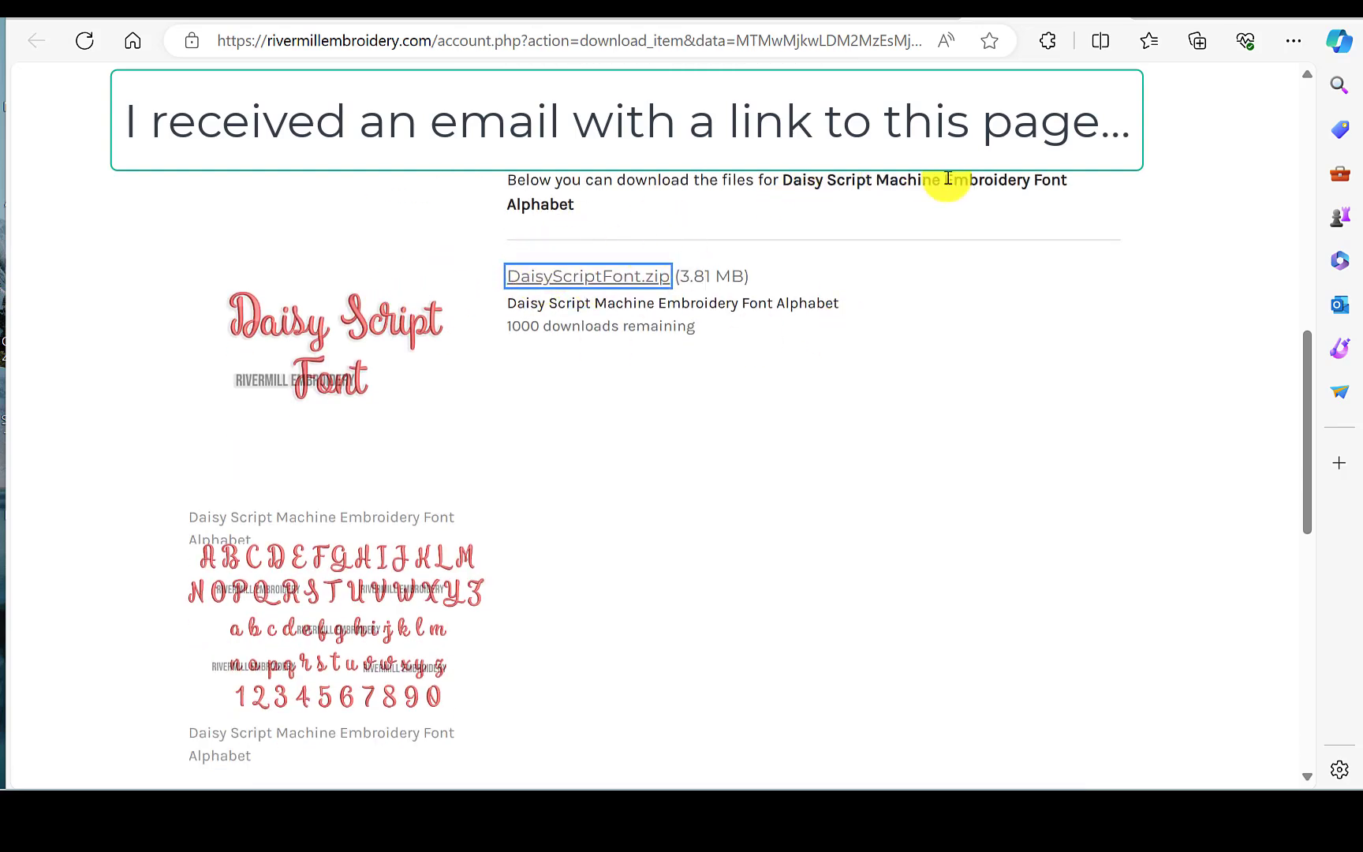
- Download DaisyScriptFont.zip from the order page and open the DaisyScriptFont folder inside the archive
left_click(597, 283)
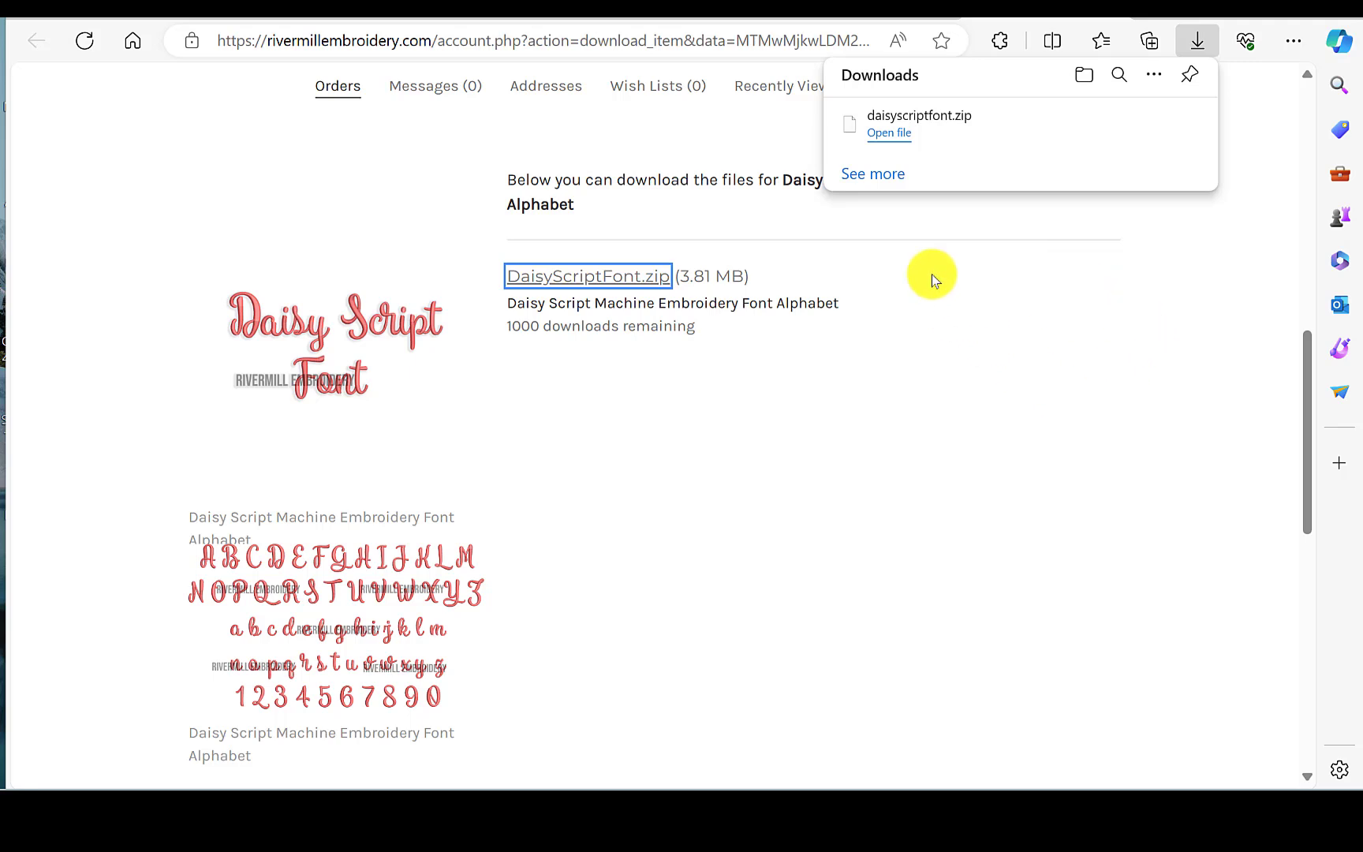
left_click(895, 134)
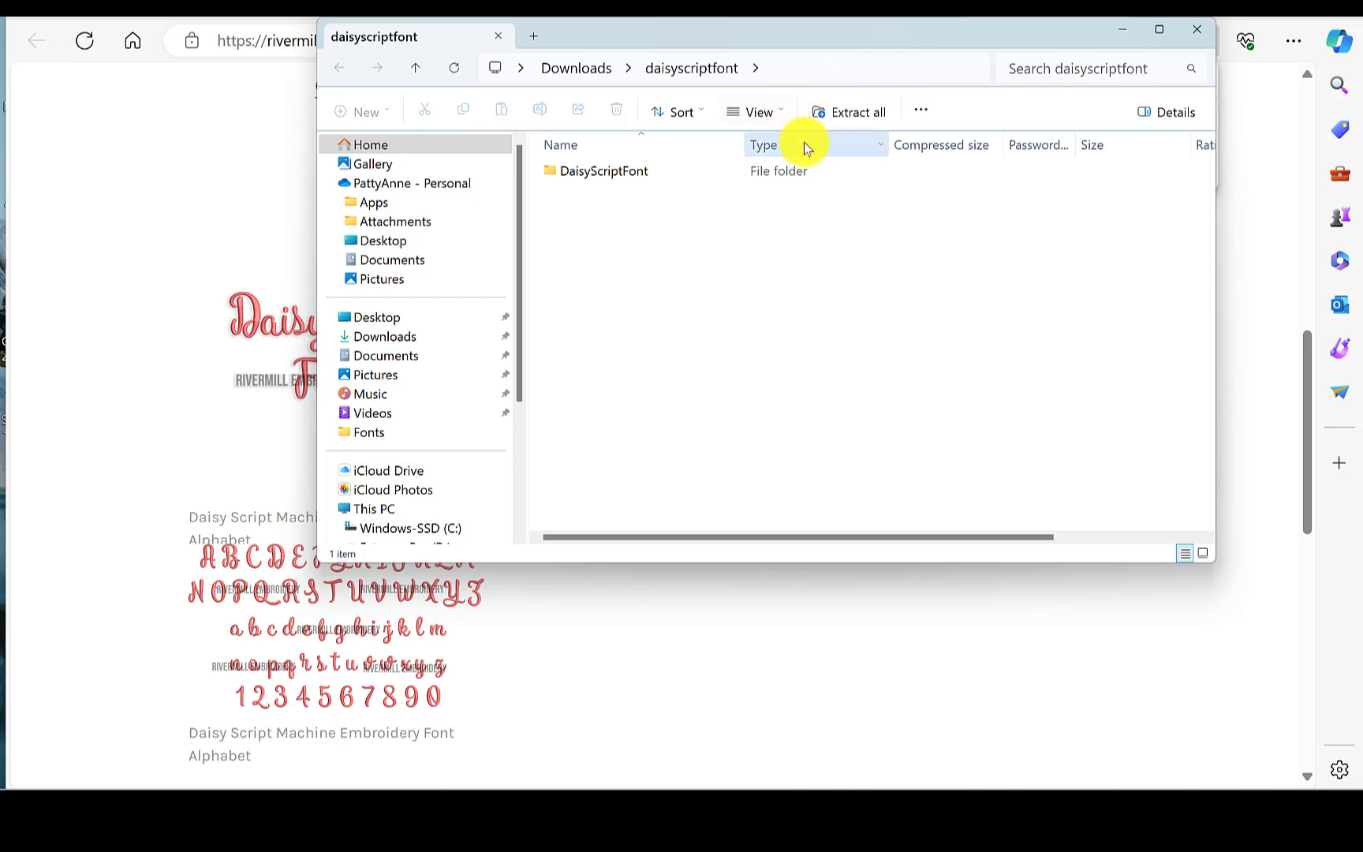
double_click(614, 179)
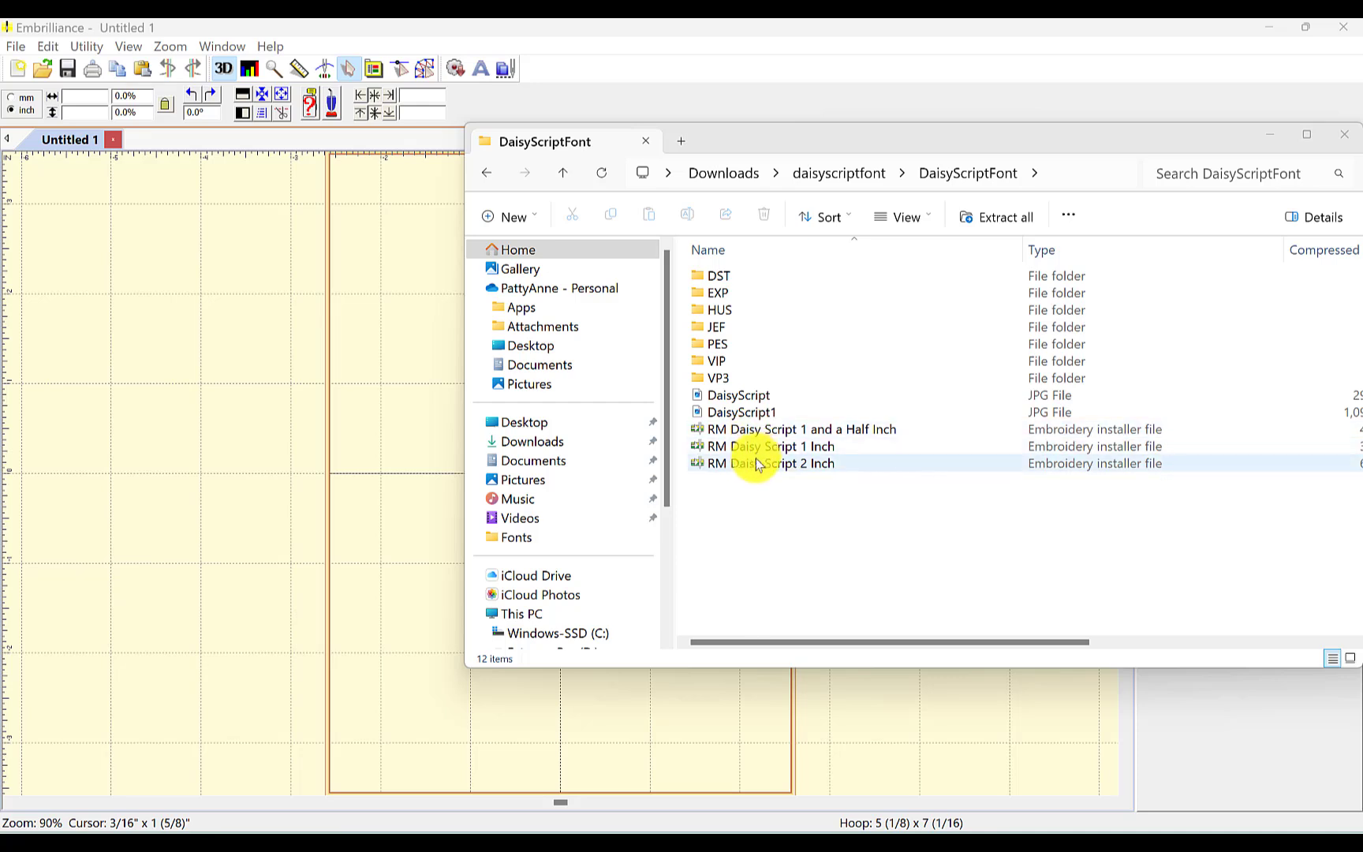
- Try to install RM Daisy Script 1 Inch into Embrilliance straight from the zipped folder
left_click_drag(725, 447, 289, 417)
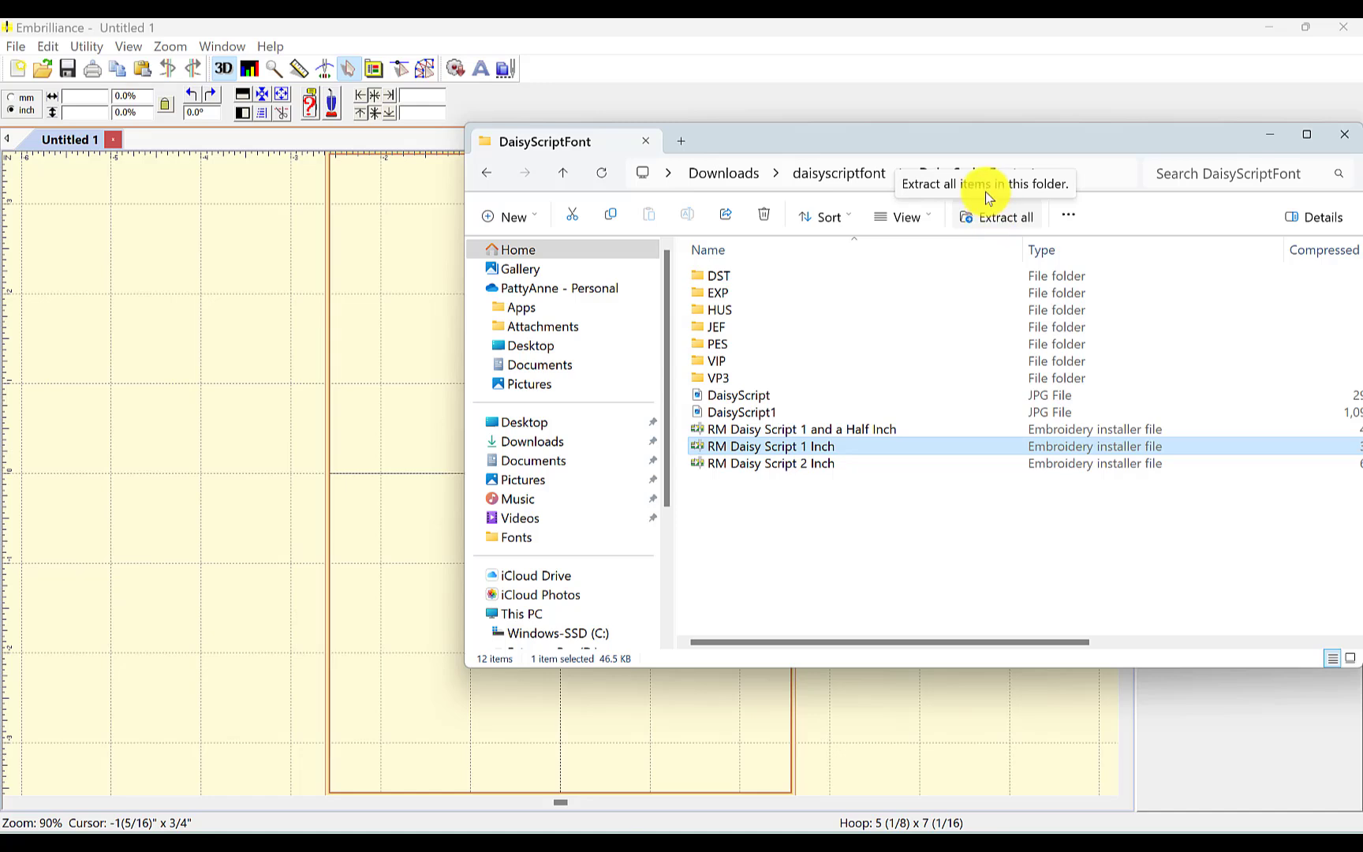
left_click_drag(962, 134, 889, 129)
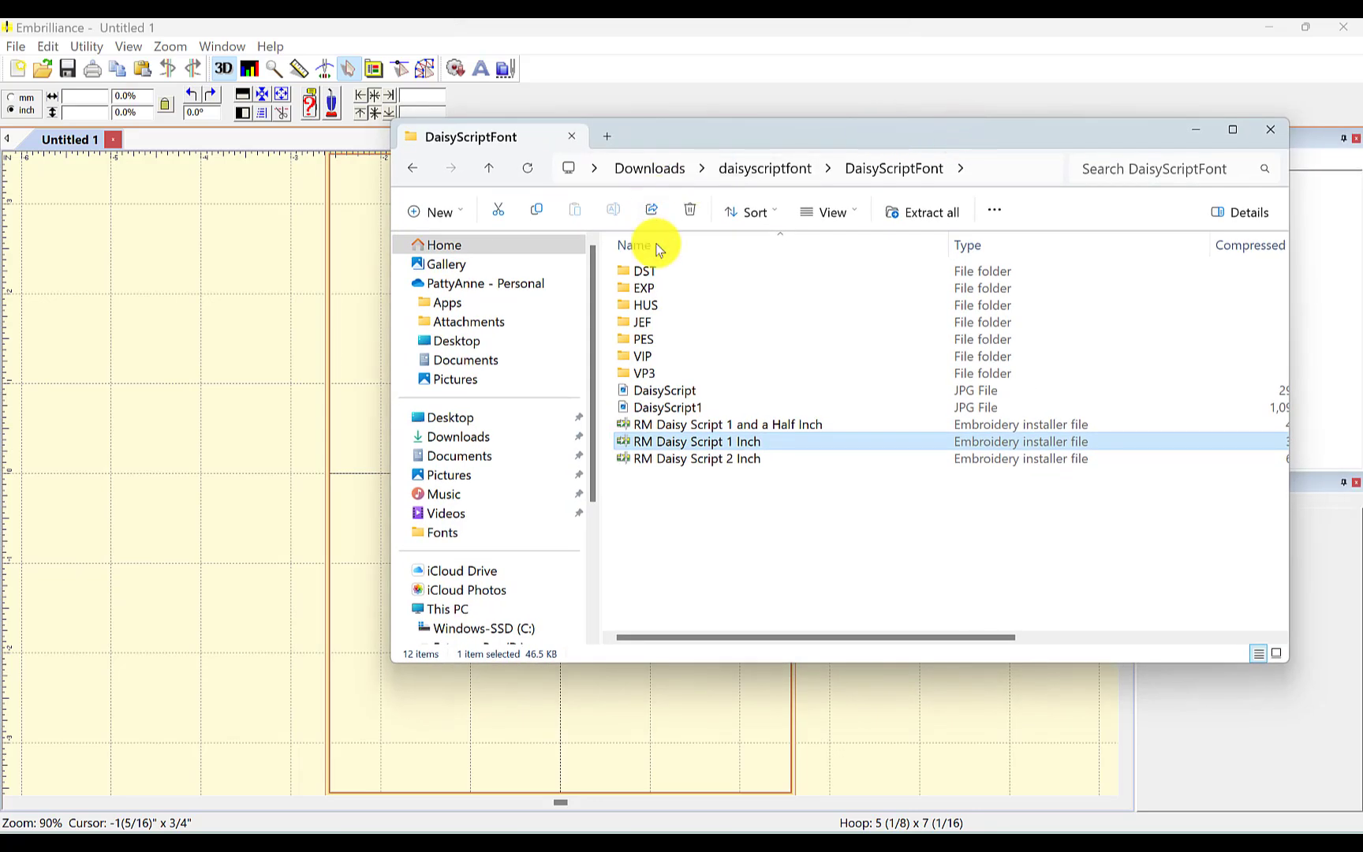
- Widen the Type column in Downloads and open the DaisyScriptFont folder inside the extracted daisyscriptfont folder, beside the Embrilliance workspace
left_click(500, 438)
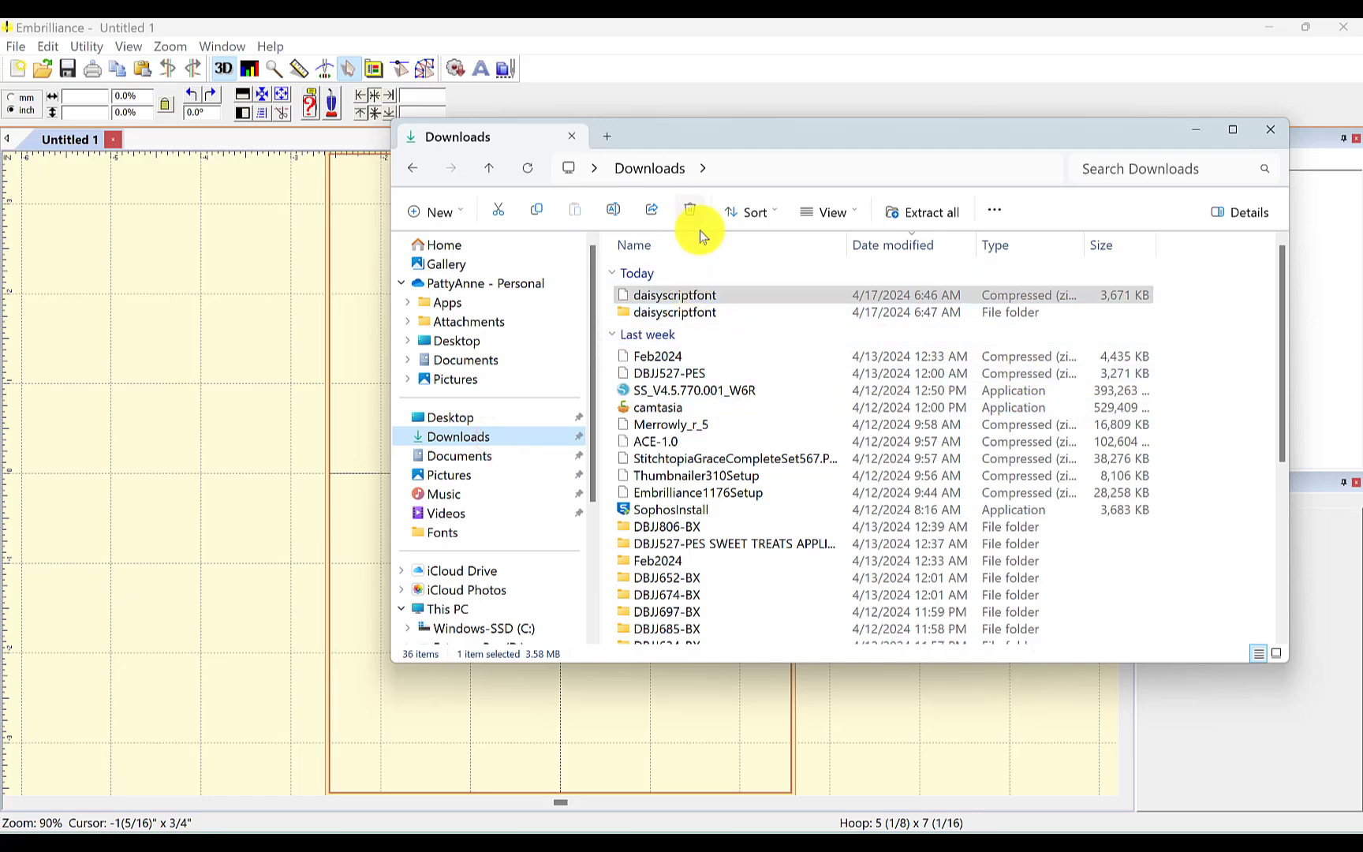
left_click(676, 296)
left_click_drag(1087, 249, 1177, 249)
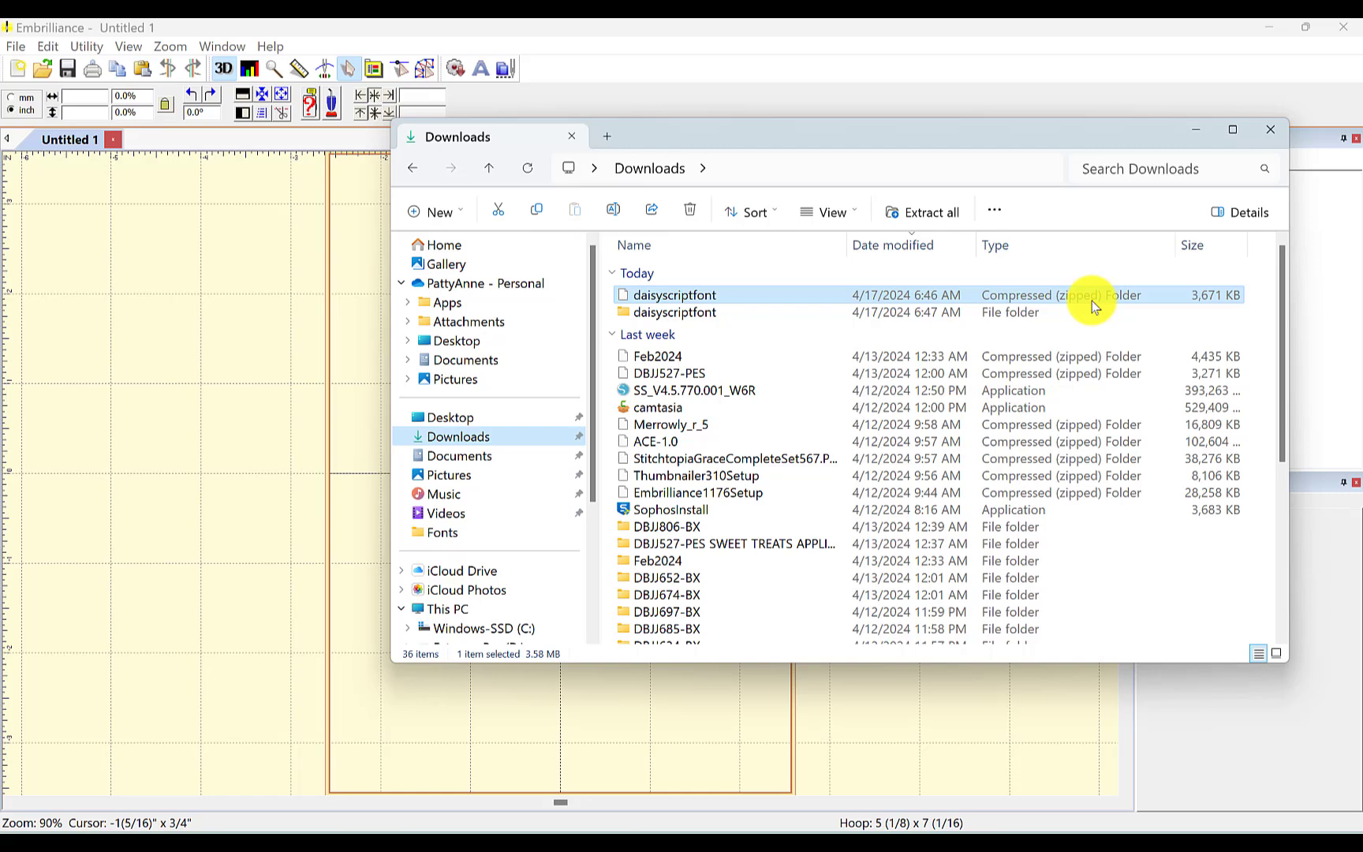
double_click(698, 314)
left_click(690, 298)
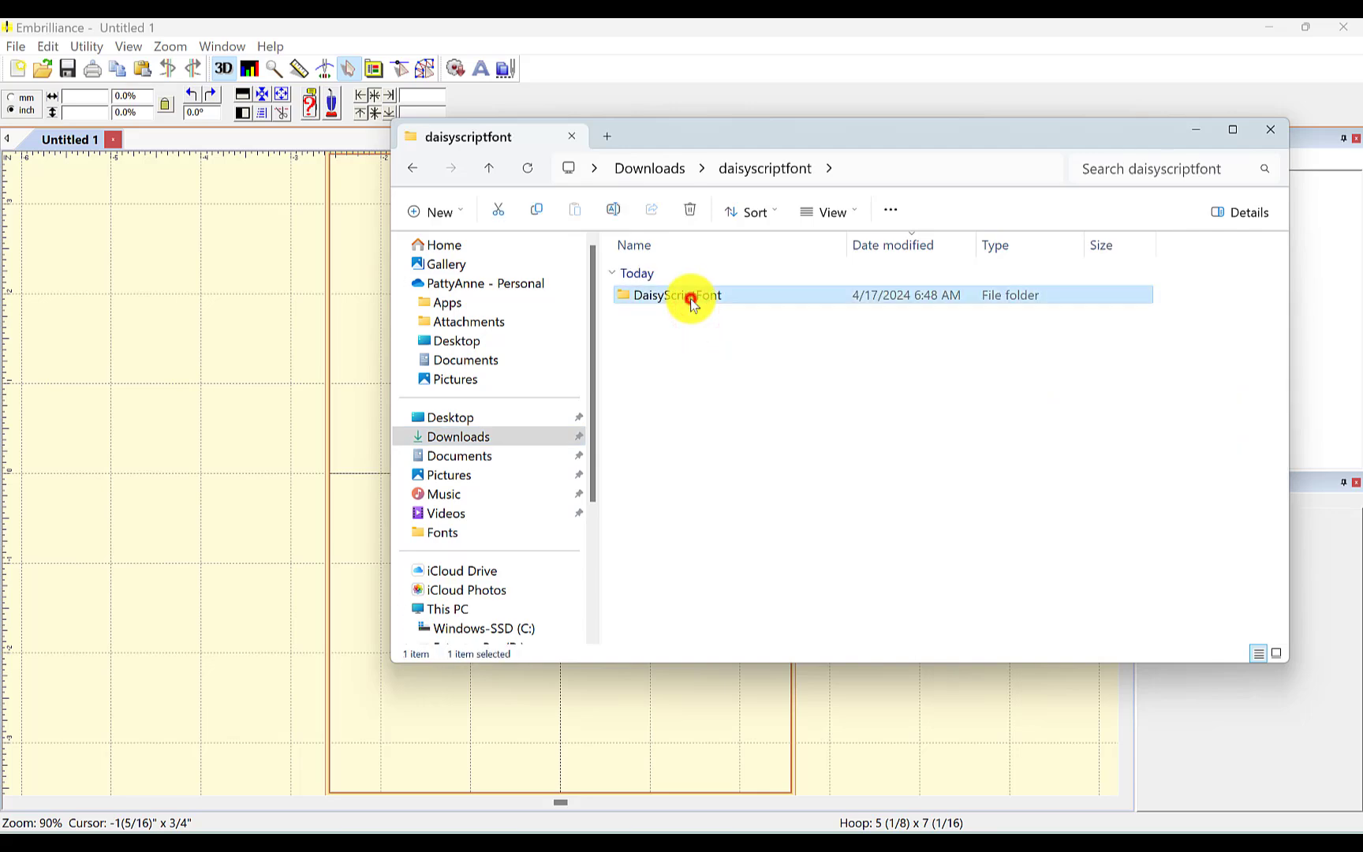
double_click(690, 298)
left_click_drag(765, 139, 1050, 145)
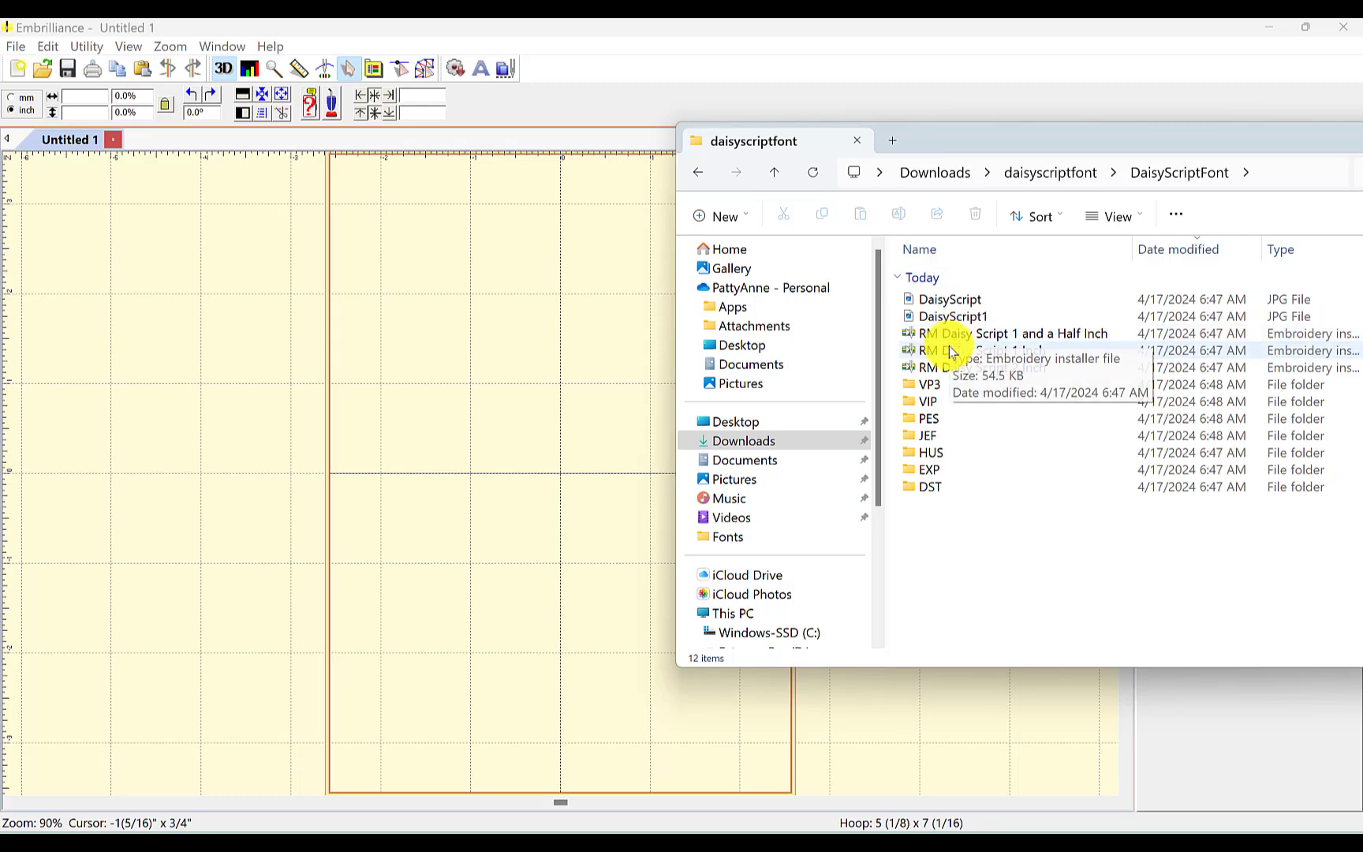
- Install the RM Daisy Script 1 Inch font into Embrilliance from the extracted folder
left_click_drag(949, 350, 526, 371)
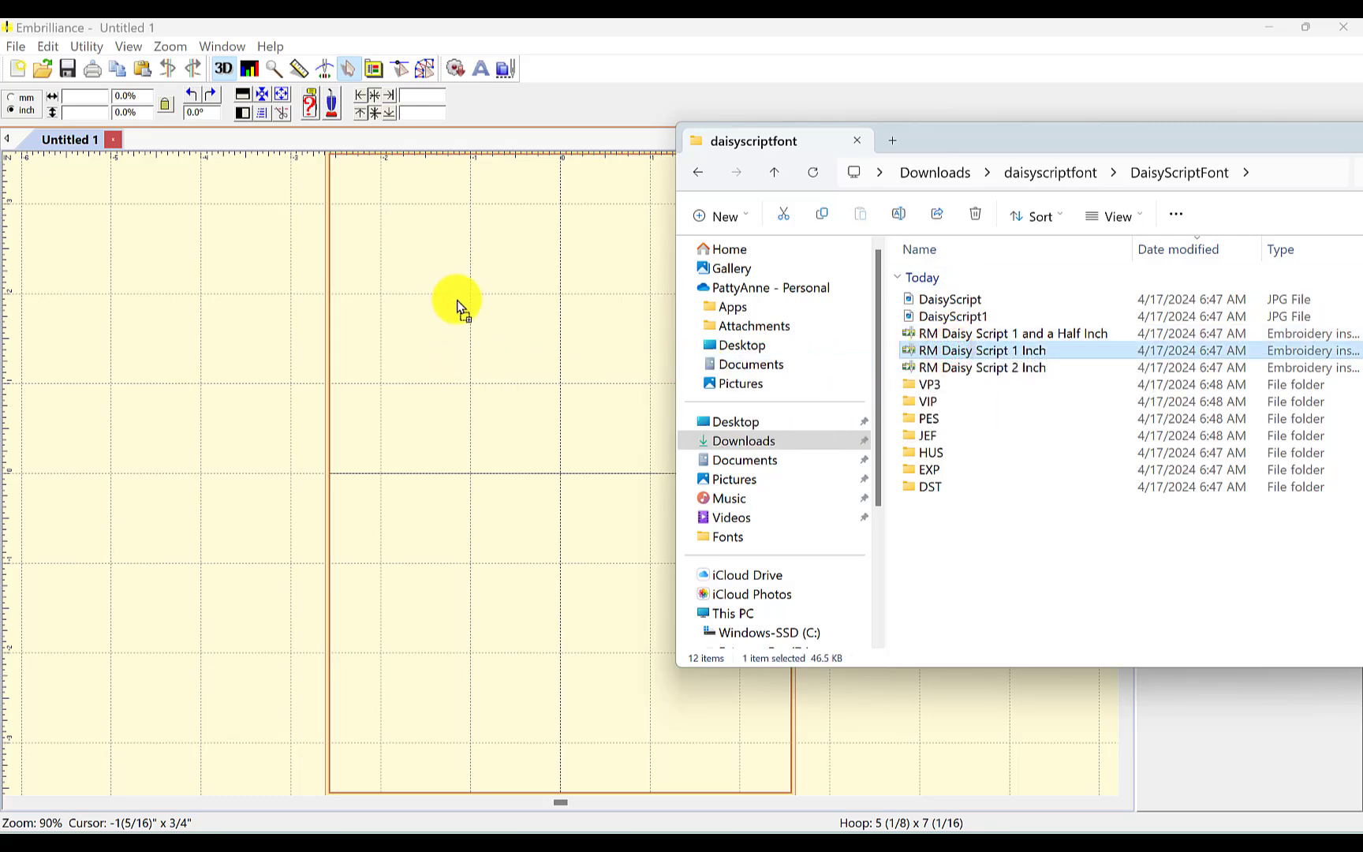
left_click_drag(459, 308, 458, 306)
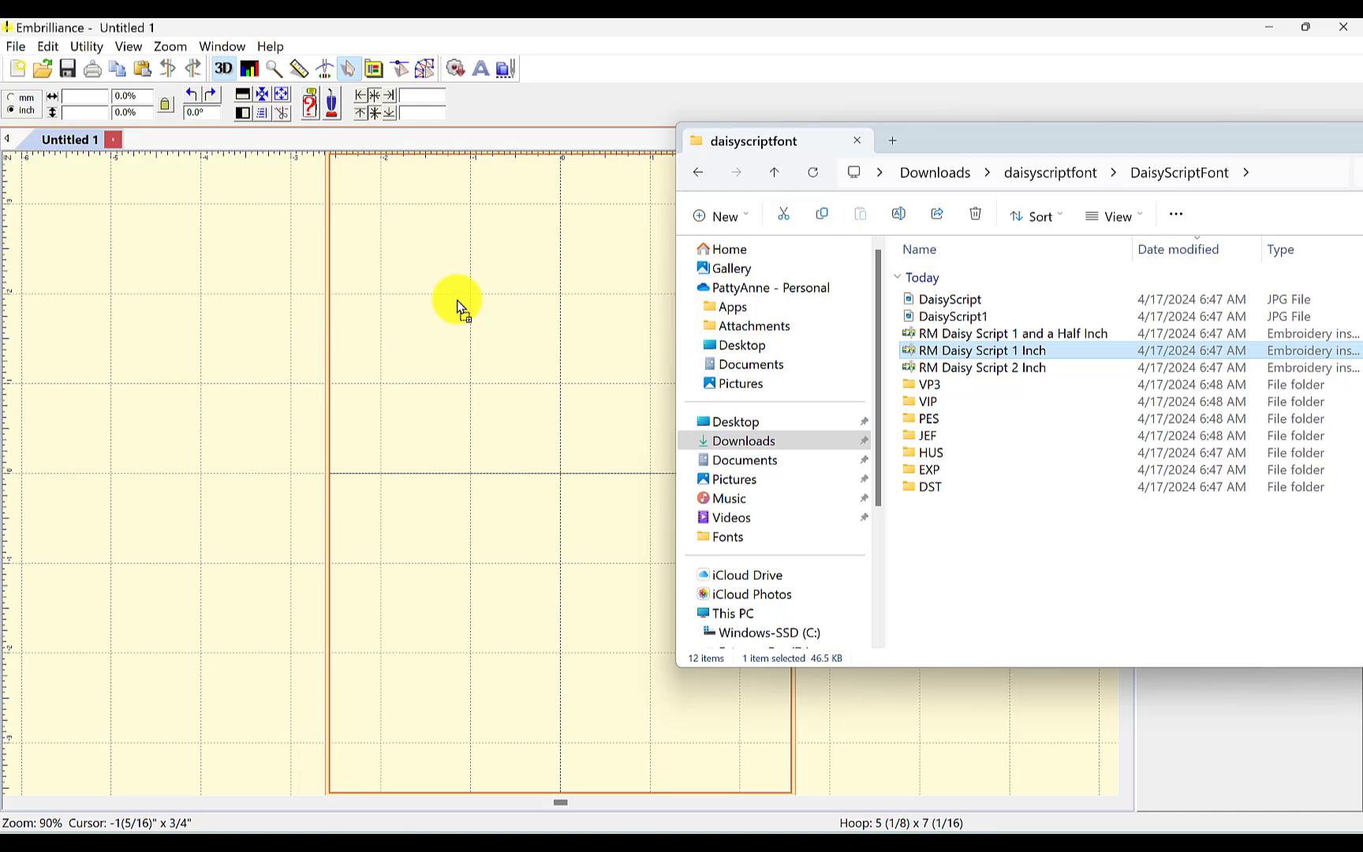
left_click_drag(970, 143, 1232, 394)
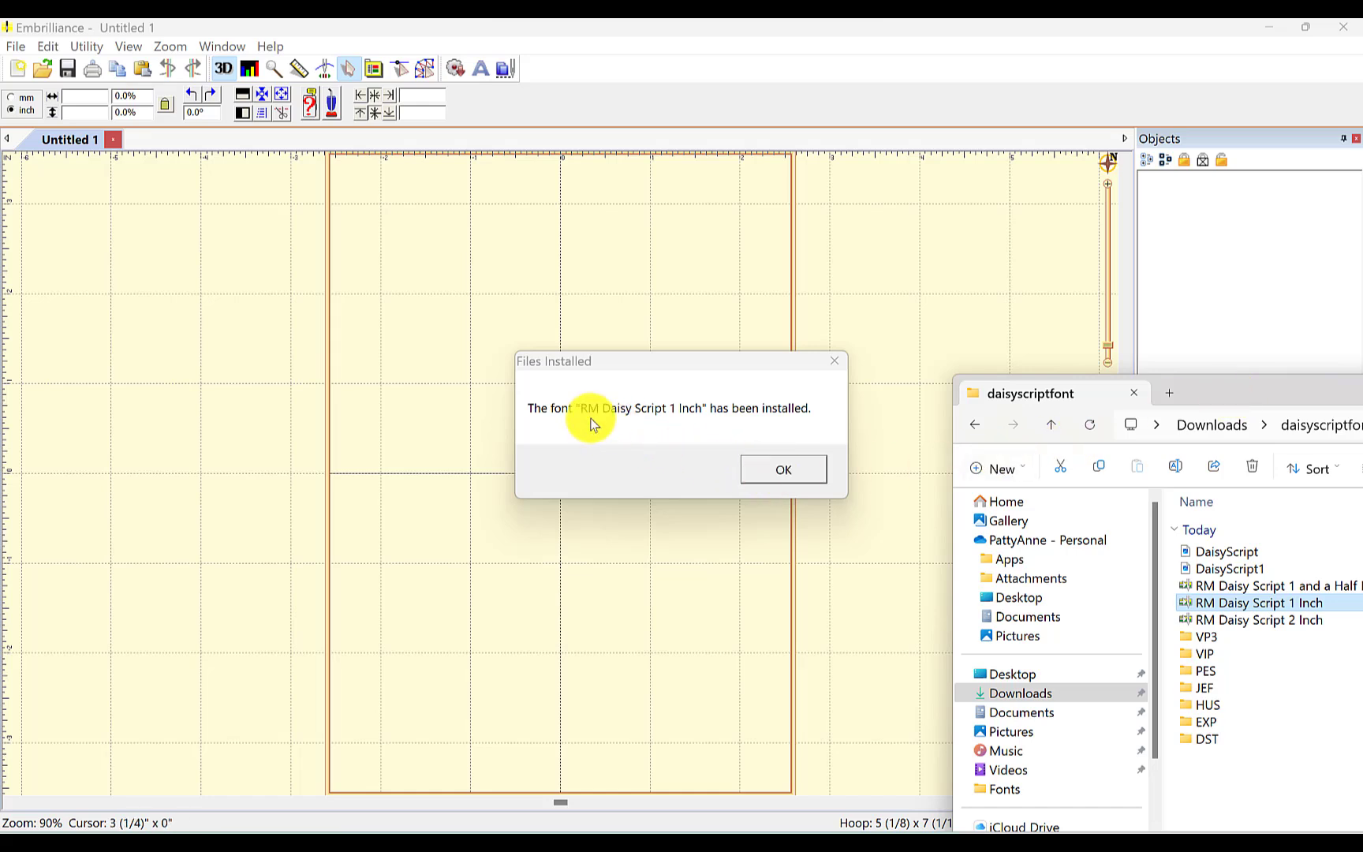
left_click(778, 479)
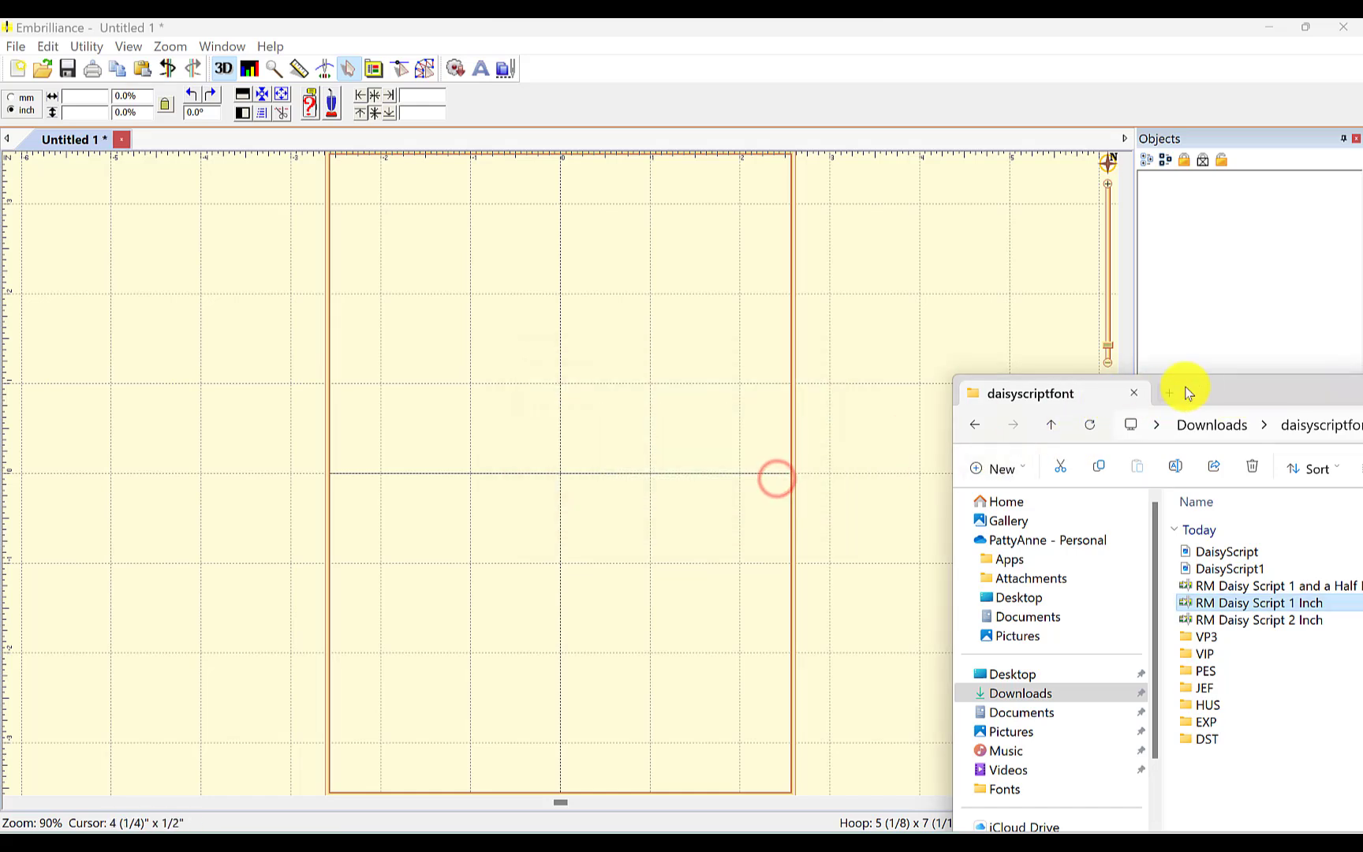
- Install the RM Daisy Script 2 Inch font into Embrilliance
left_click_drag(1186, 390, 770, 225)
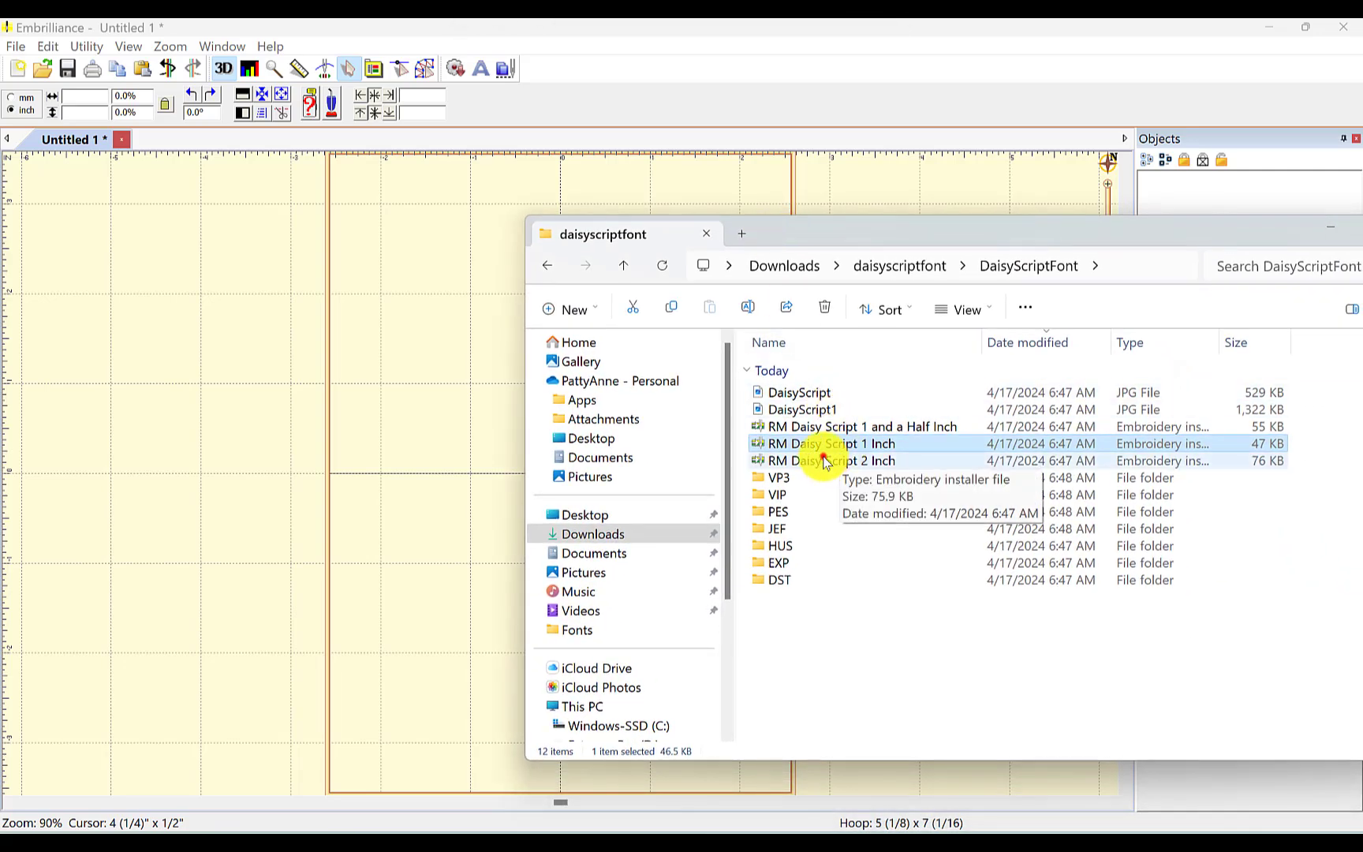
left_click_drag(799, 460, 401, 432)
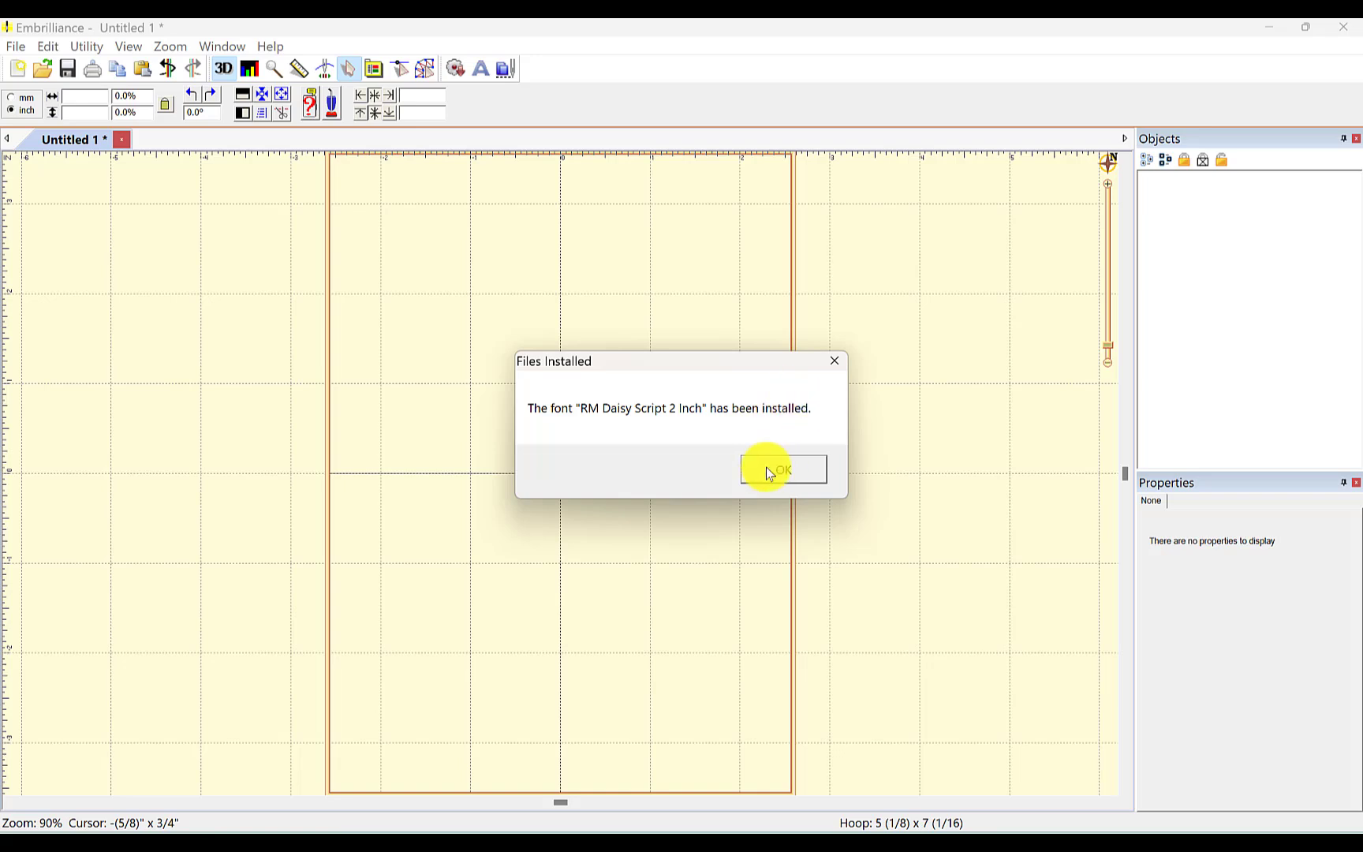
left_click(783, 471)
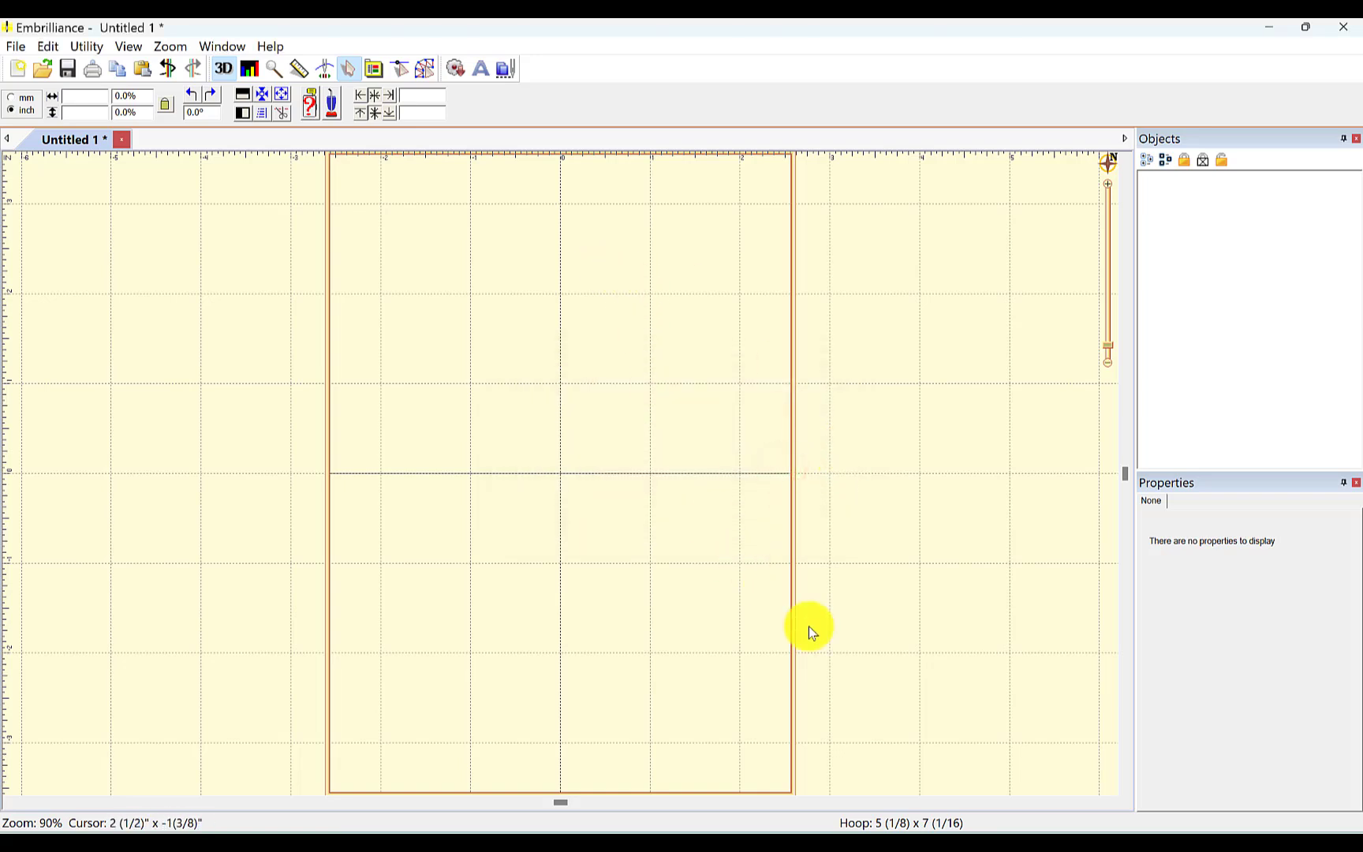
- Install the RM Daisy Script 1 and a Half Inch font into Embrilliance and close the font folder window
left_click(793, 829)
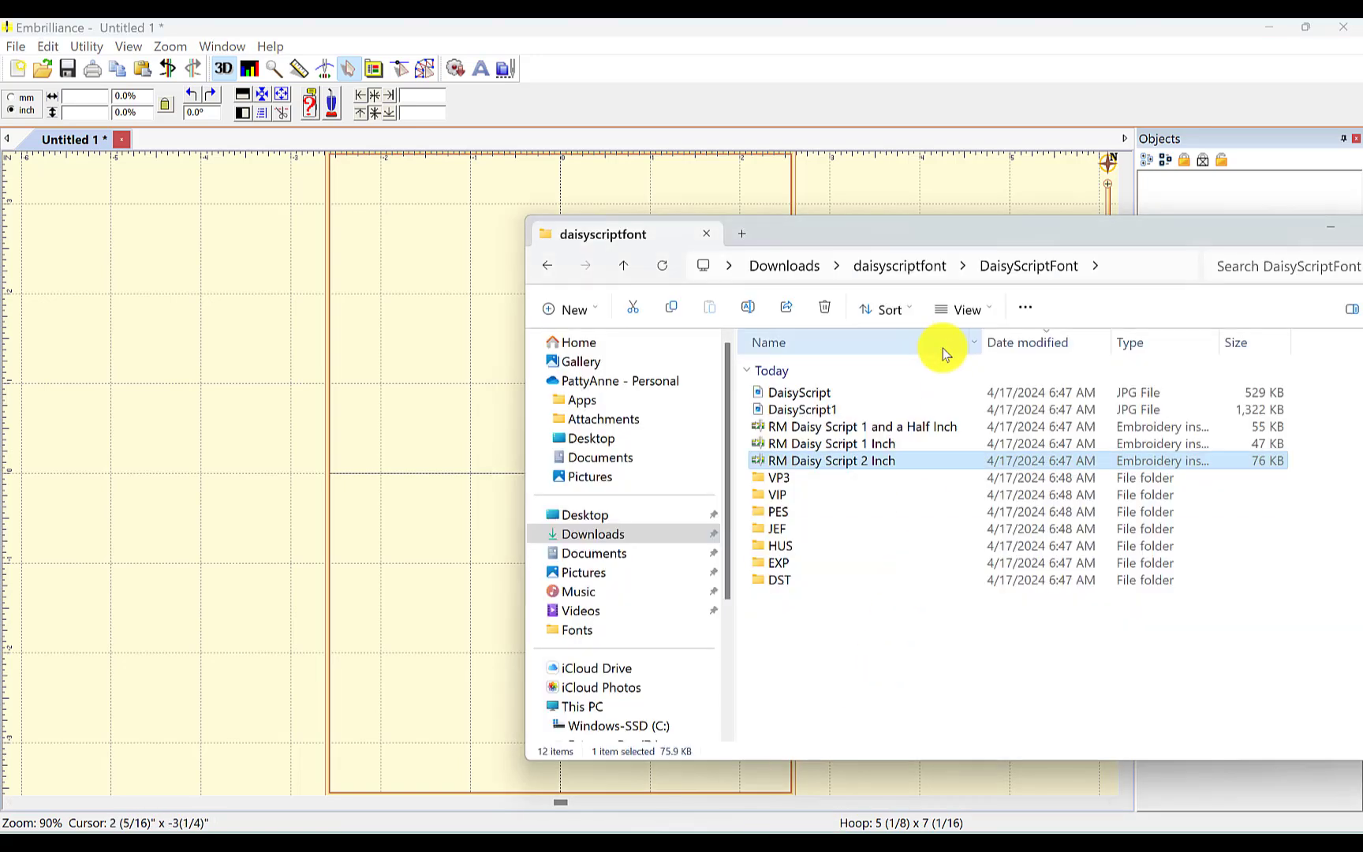
left_click(863, 427)
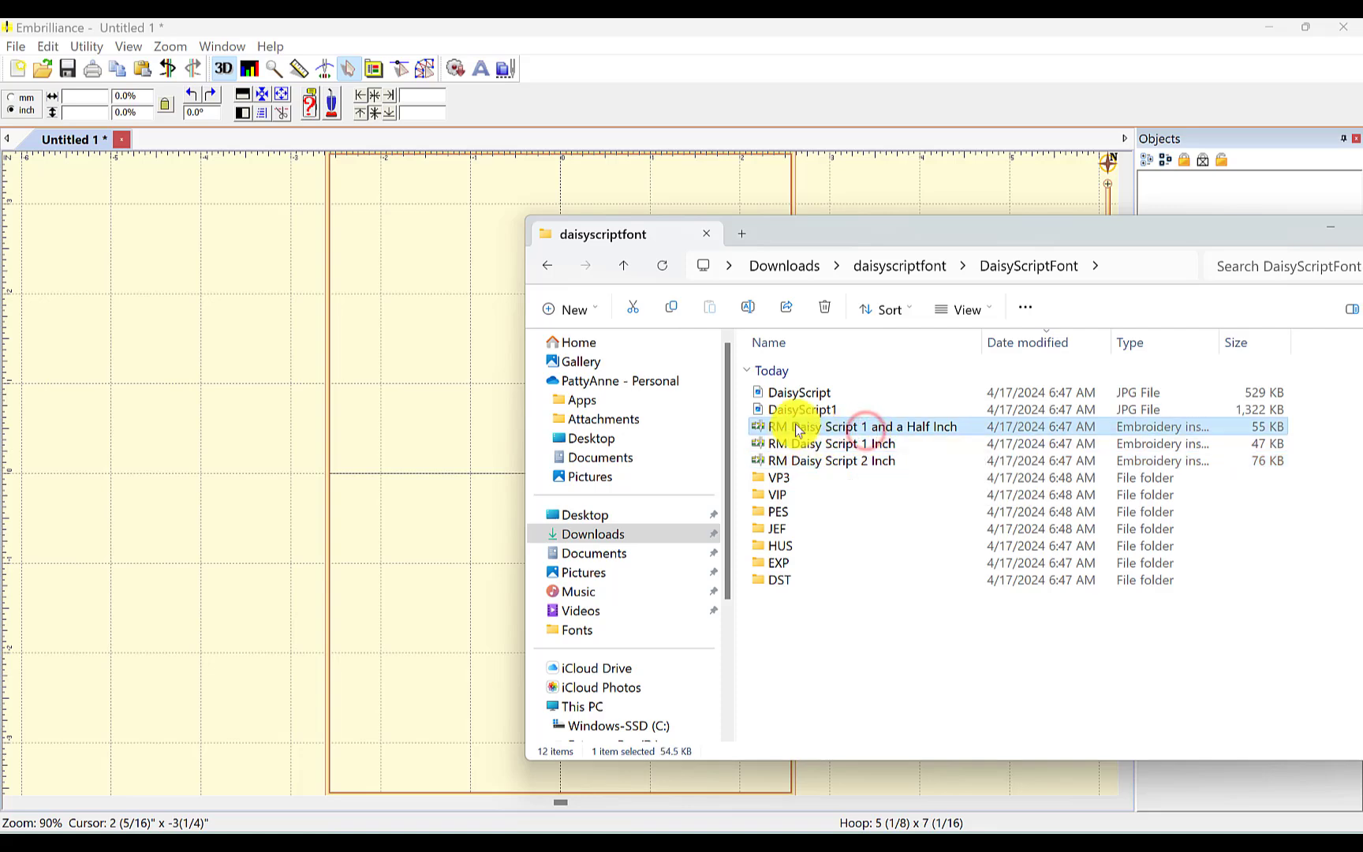
left_click_drag(853, 438, 381, 465)
left_click_drag(830, 237, 1299, 272)
left_click(834, 471)
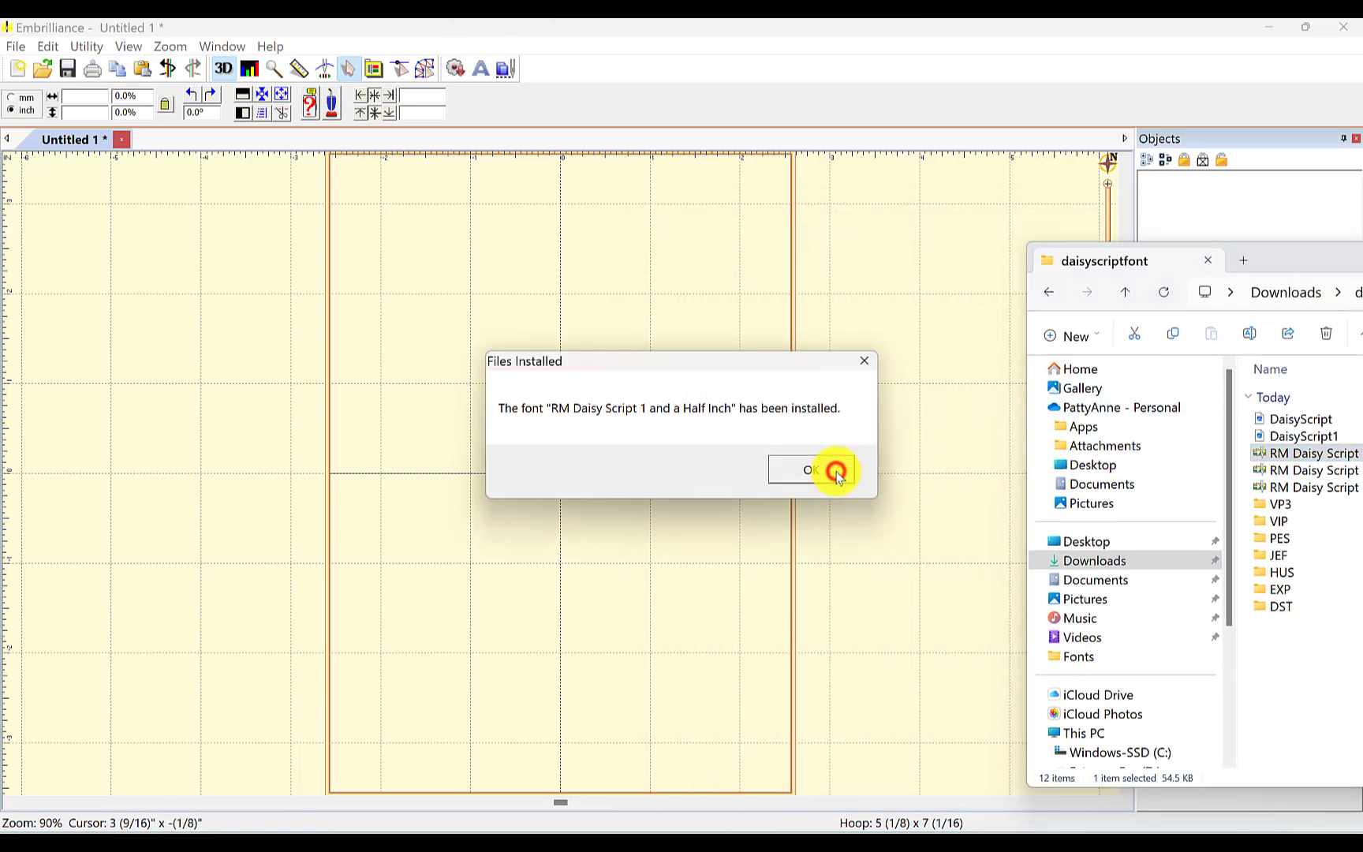
left_click_drag(1308, 252, 503, 219)
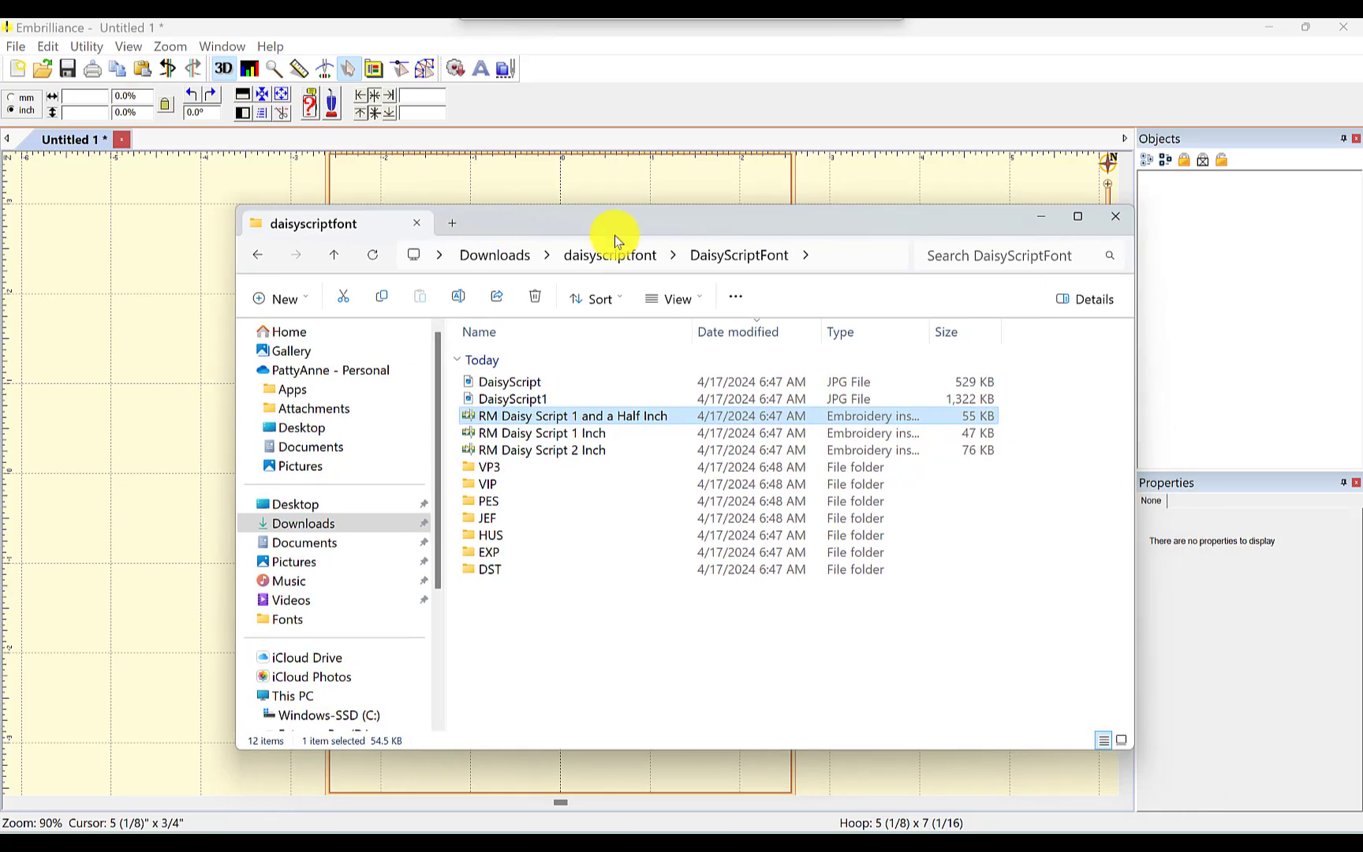
left_click(1111, 217)
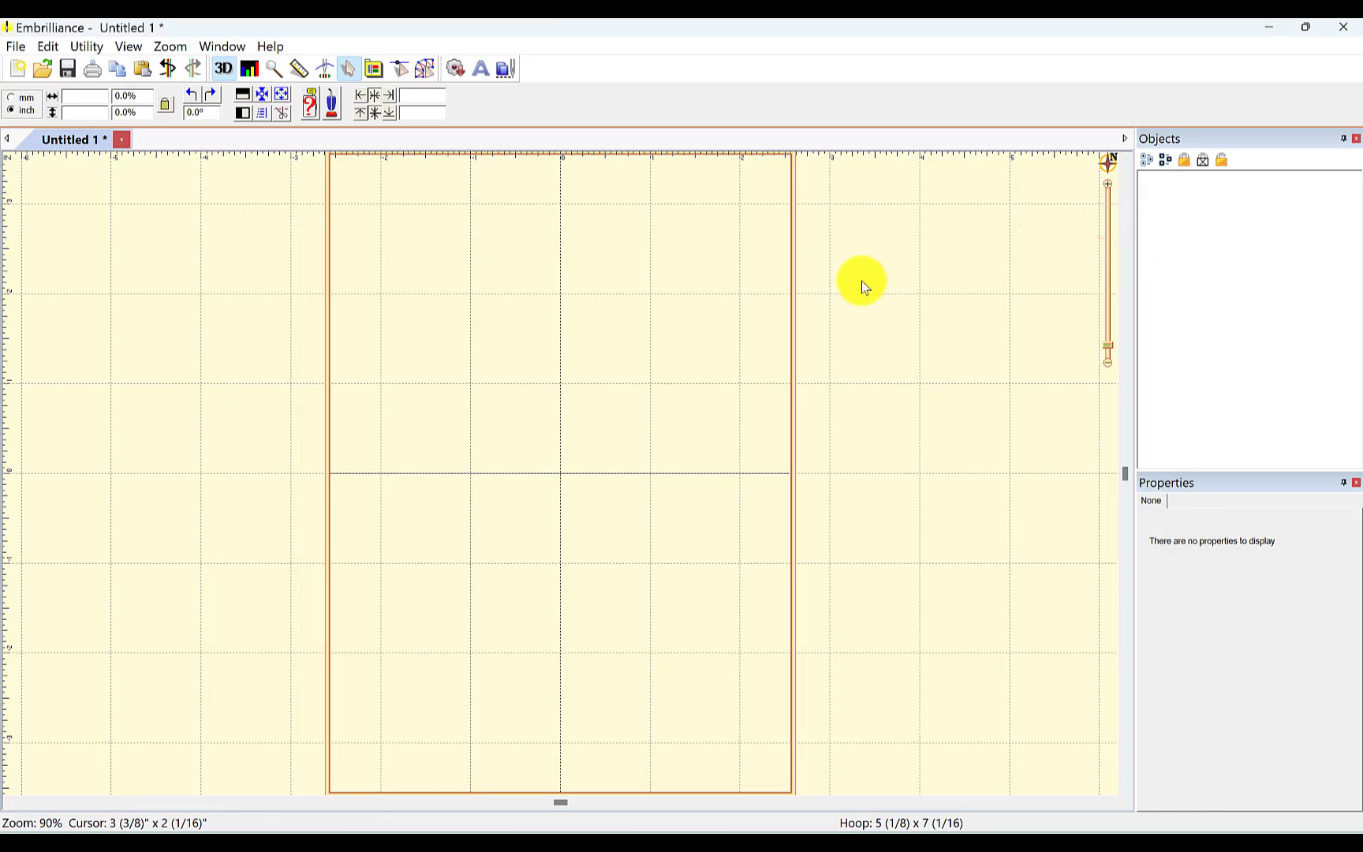
- Add ABC lettering enlarged to about 3 3/8 by 1 5/16 inches and place it centred just above the hoop's horizontal midline
left_click(479, 70)
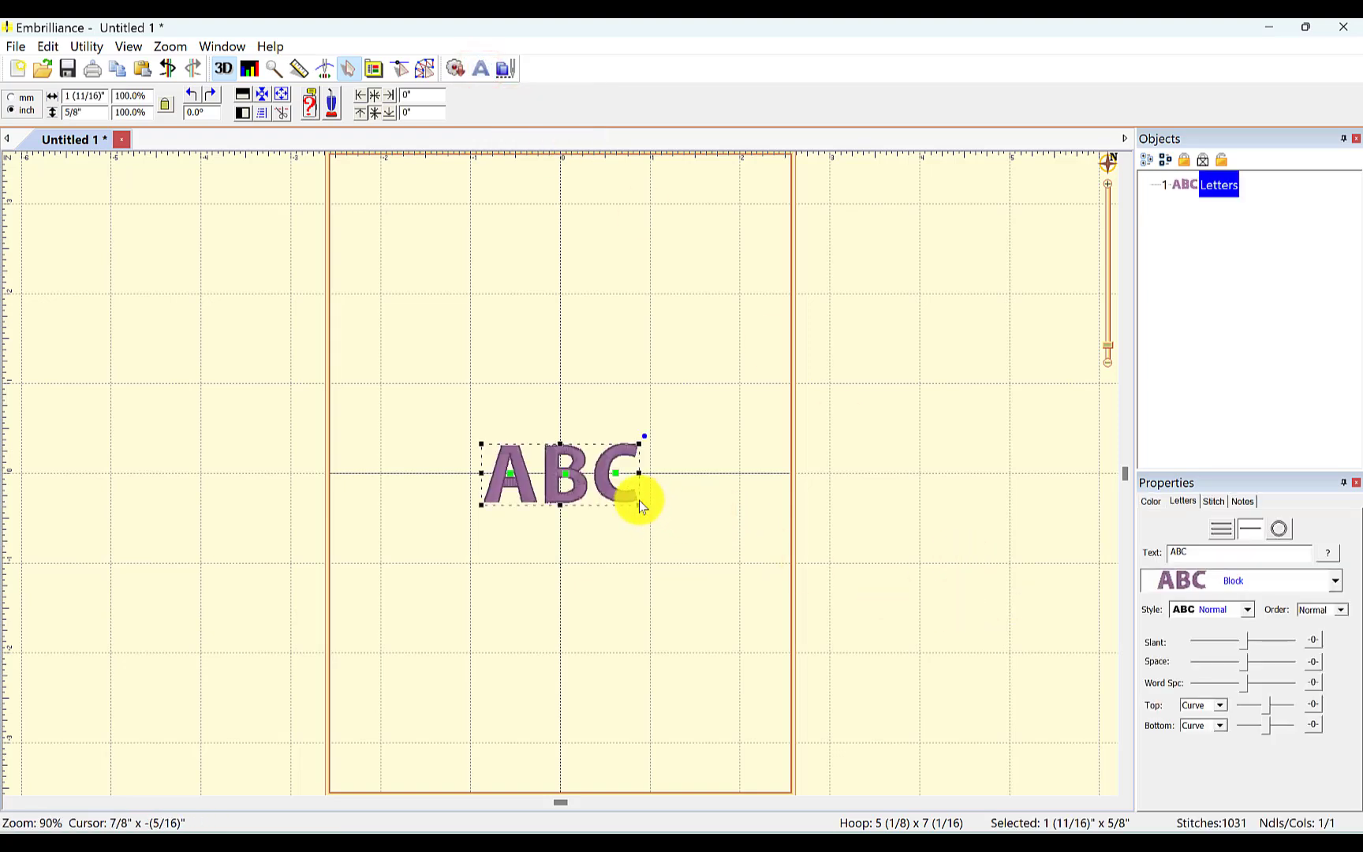
left_click_drag(637, 502, 743, 549)
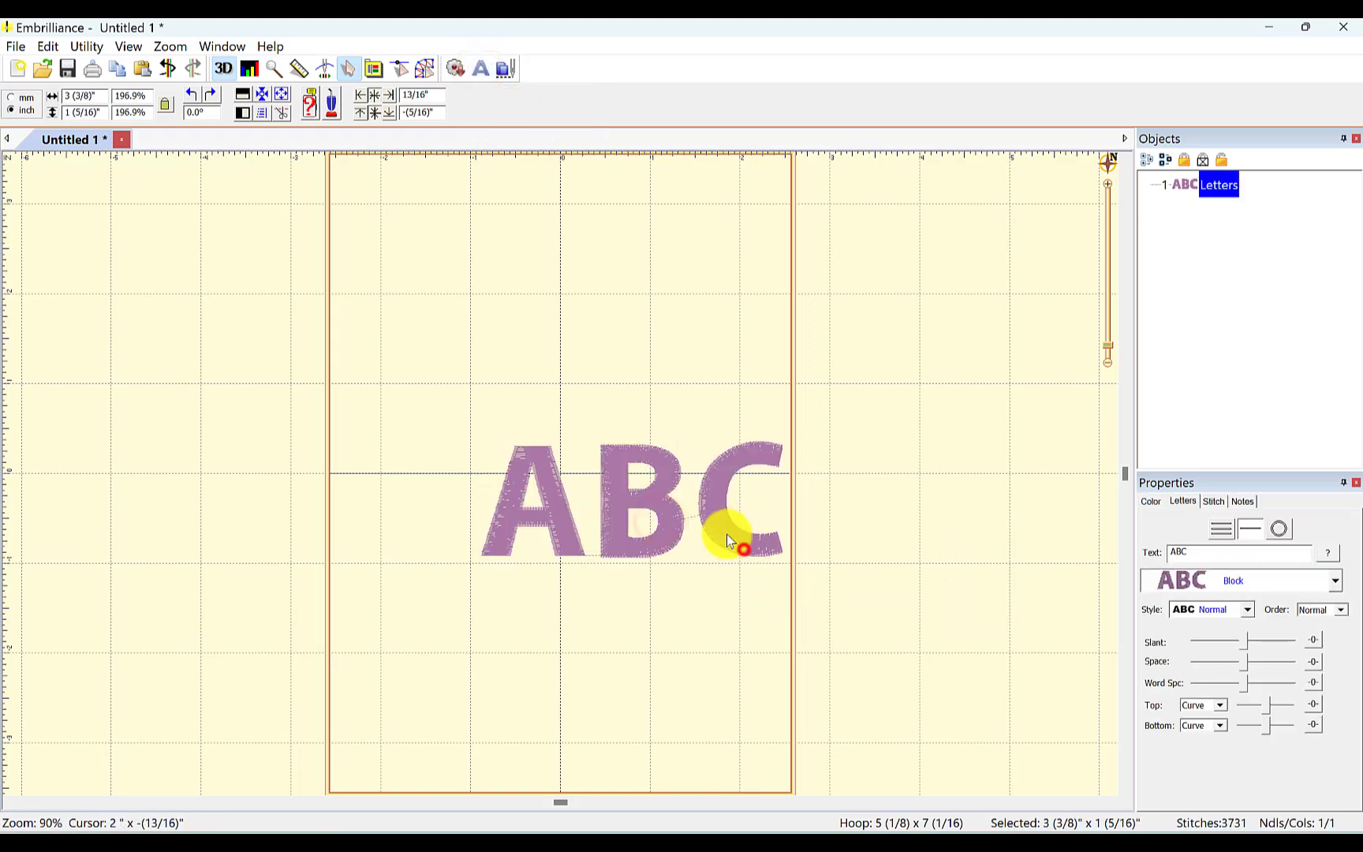
left_click(654, 450)
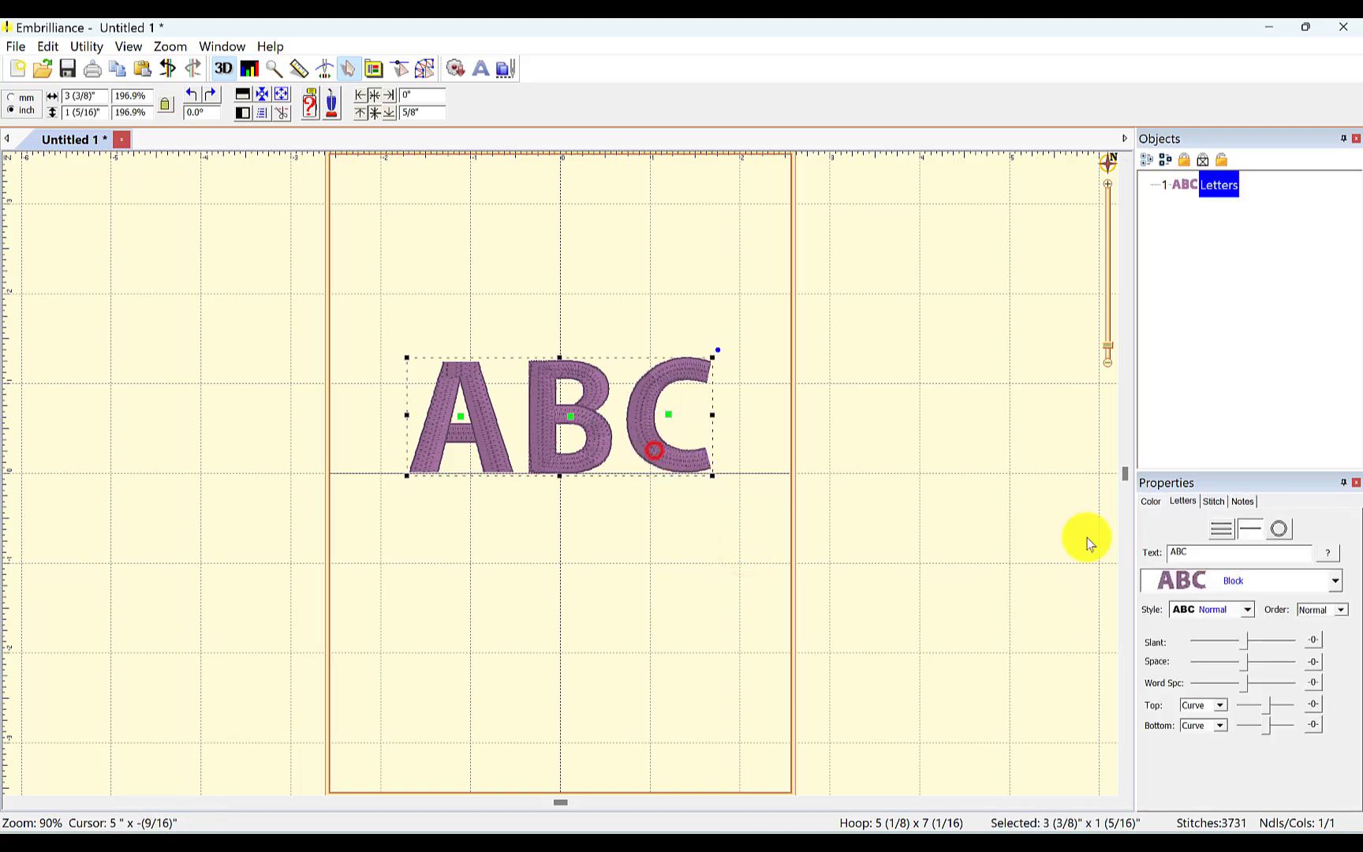
- Replace the ABC lettering text with the designer's first name in lowercase, without a trailing apostrophe
double_click(1228, 551)
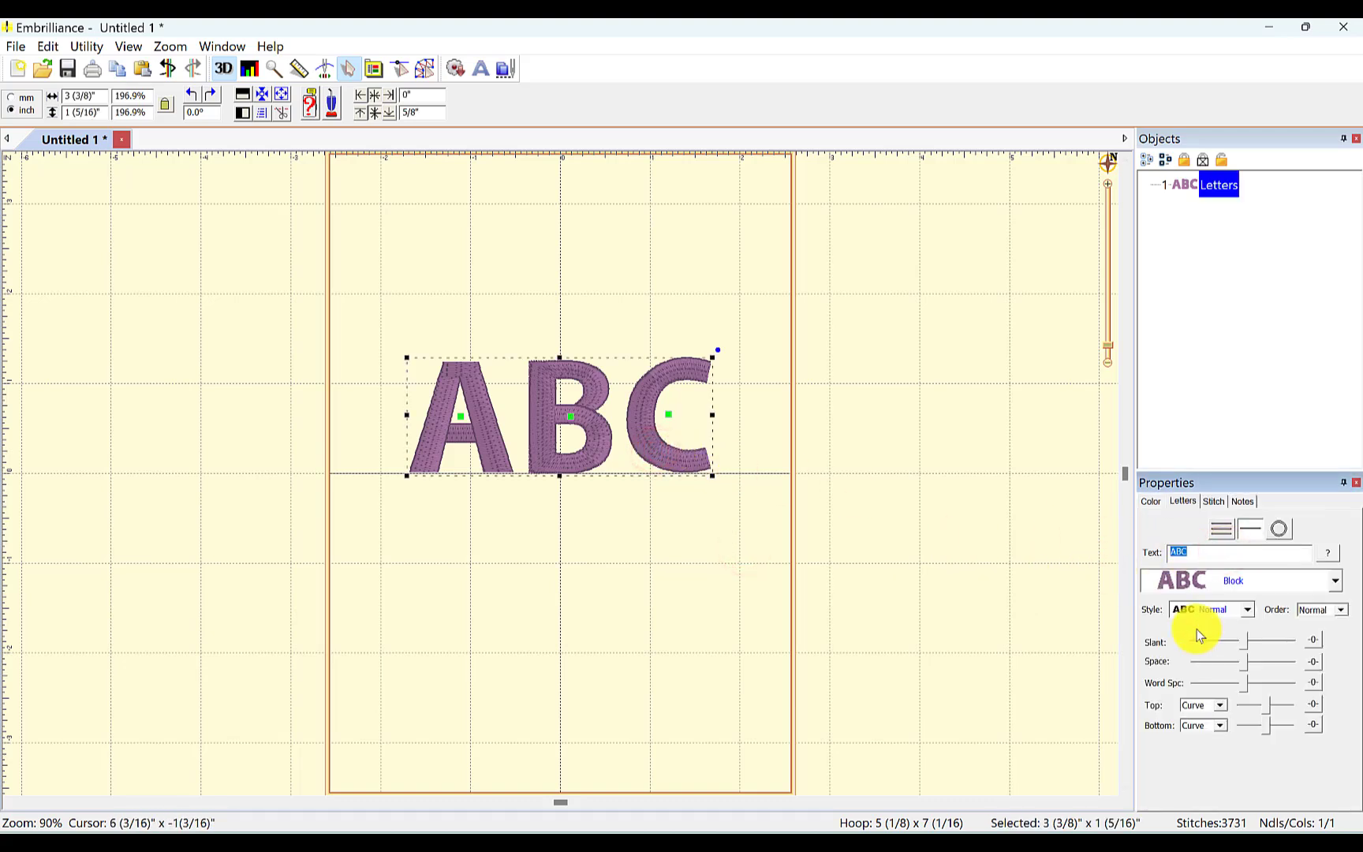
type("pattyanne'")
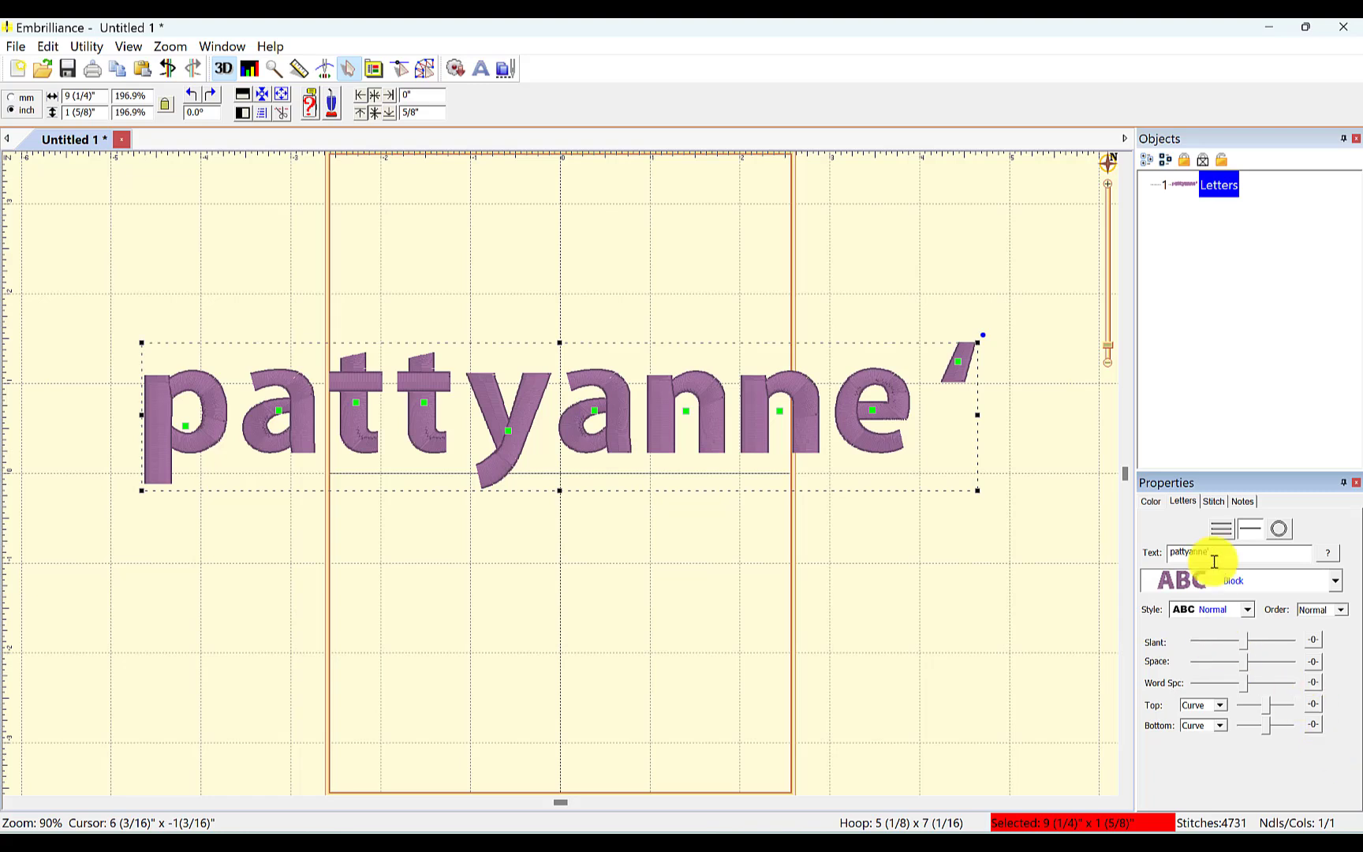
key("BackSpace")
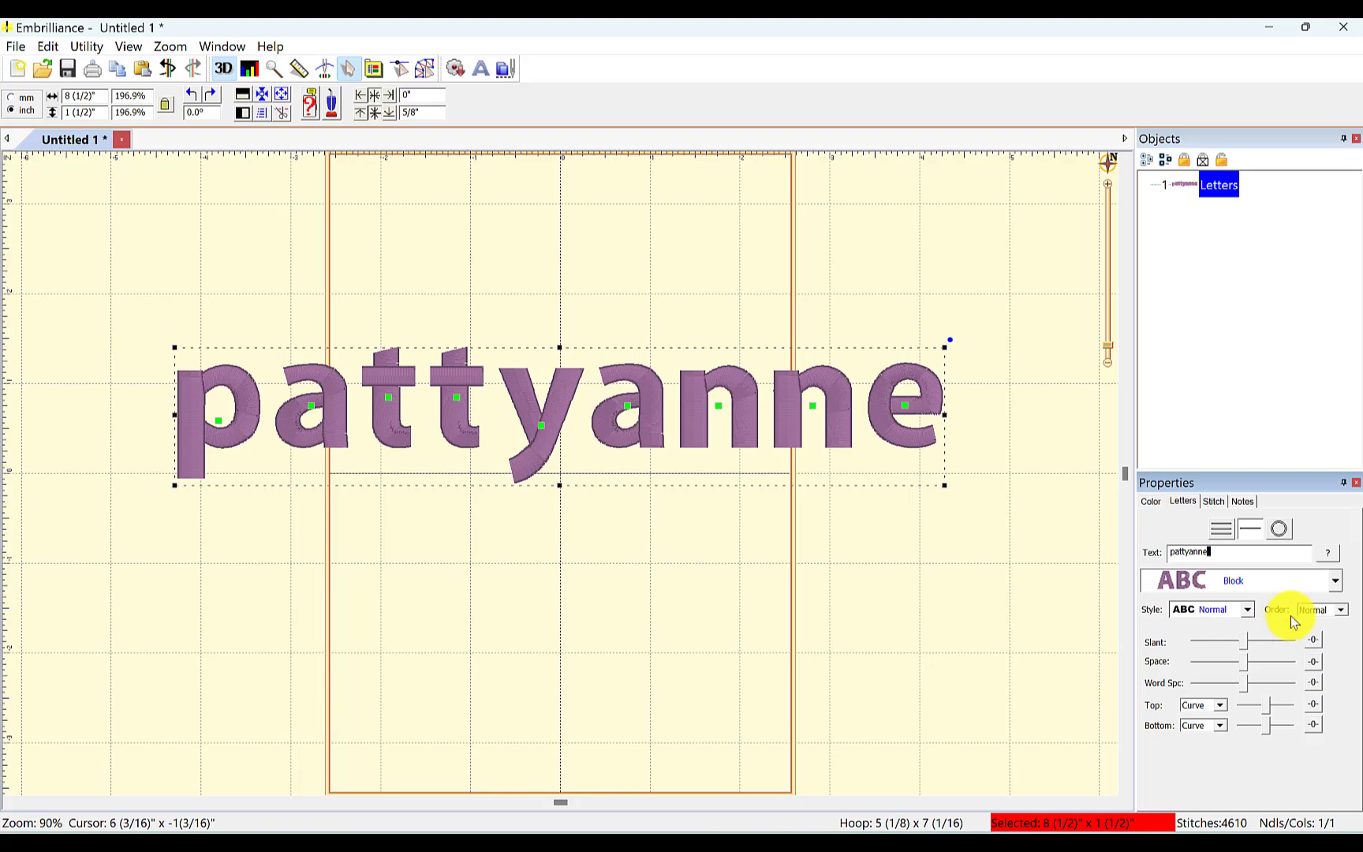
- Change the lettering's font to RM Daisy Script 1 and a Half Inch and deselect it
left_click(1334, 581)
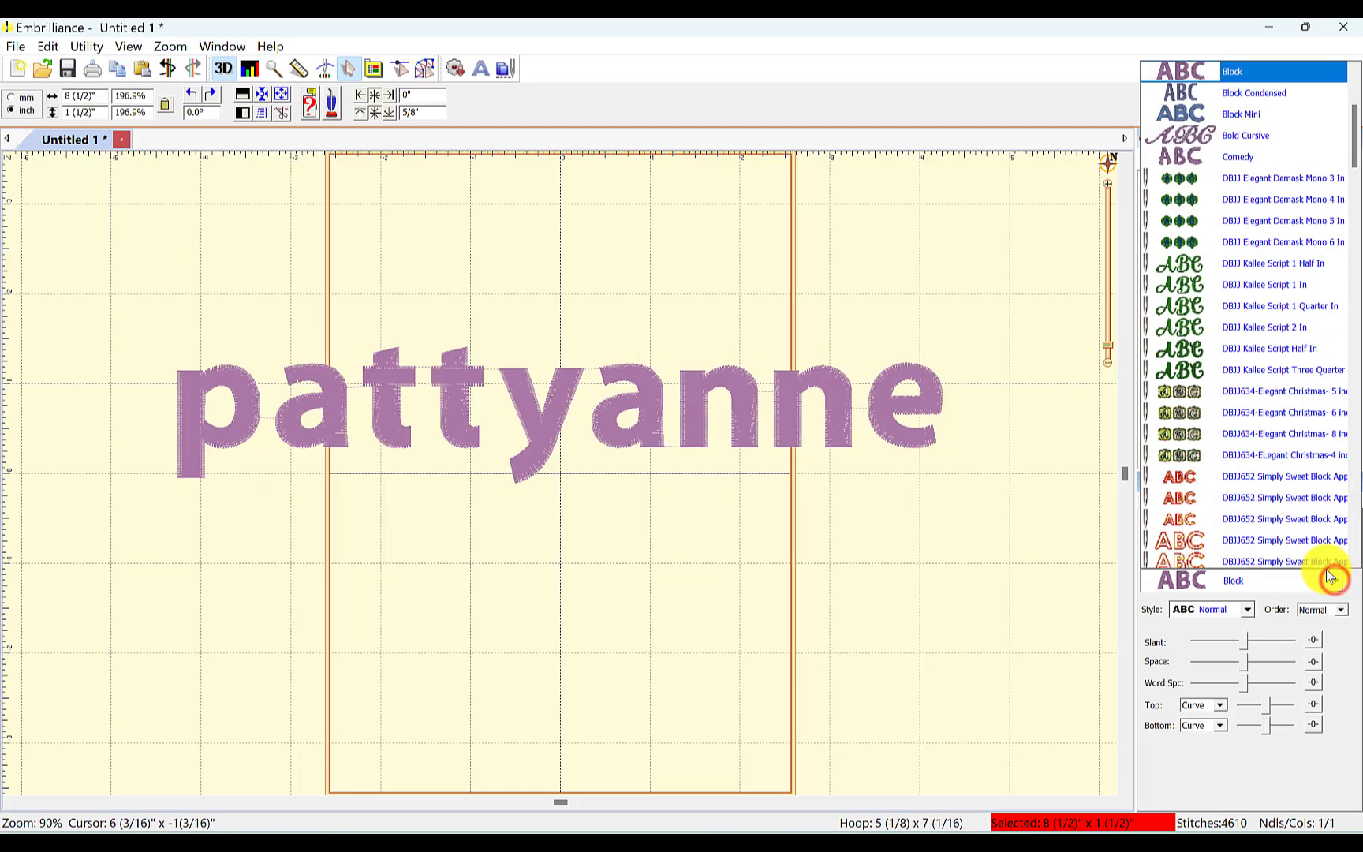
scroll(1330, 461, "down", 10)
scroll(1333, 469, "down", 10)
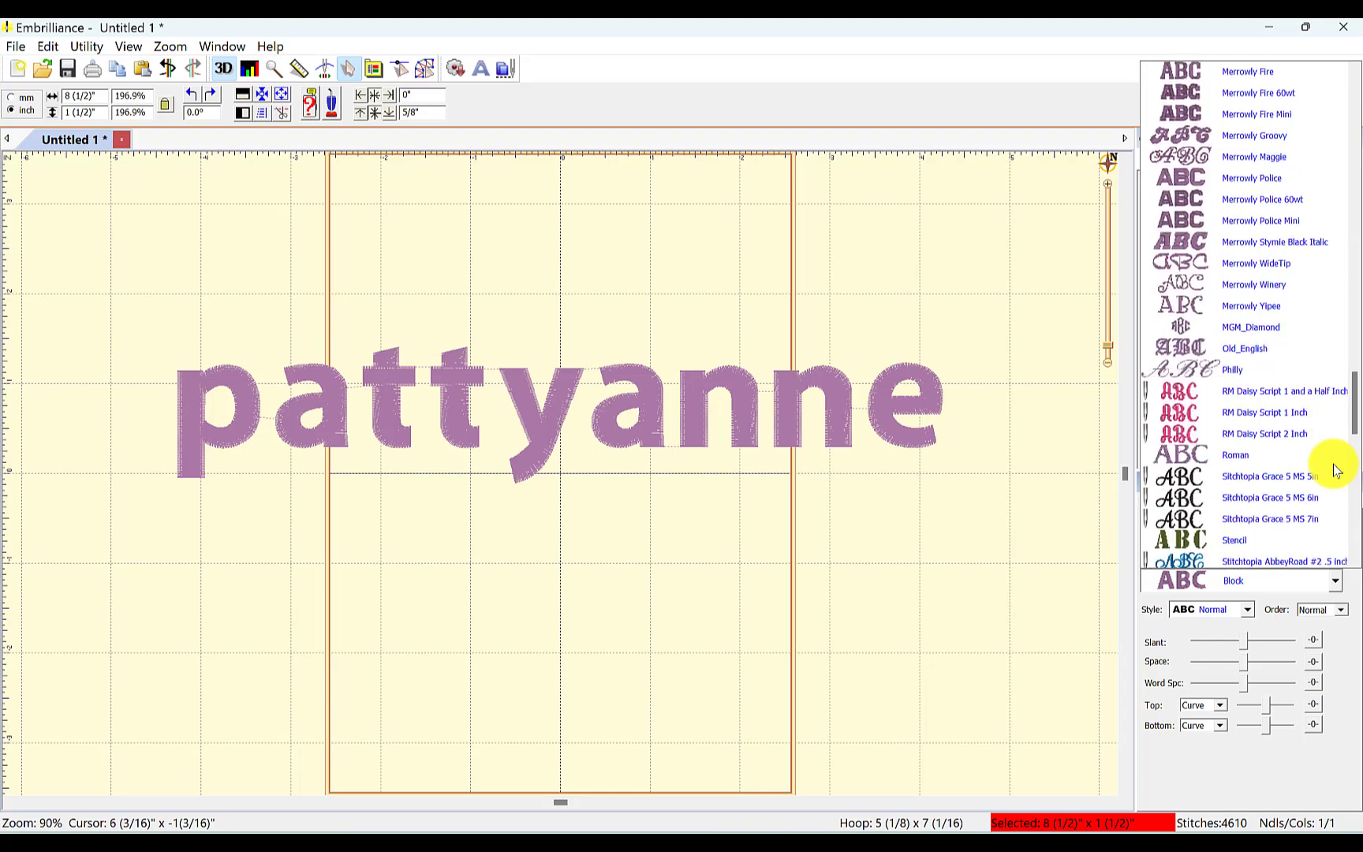
left_click(1279, 400)
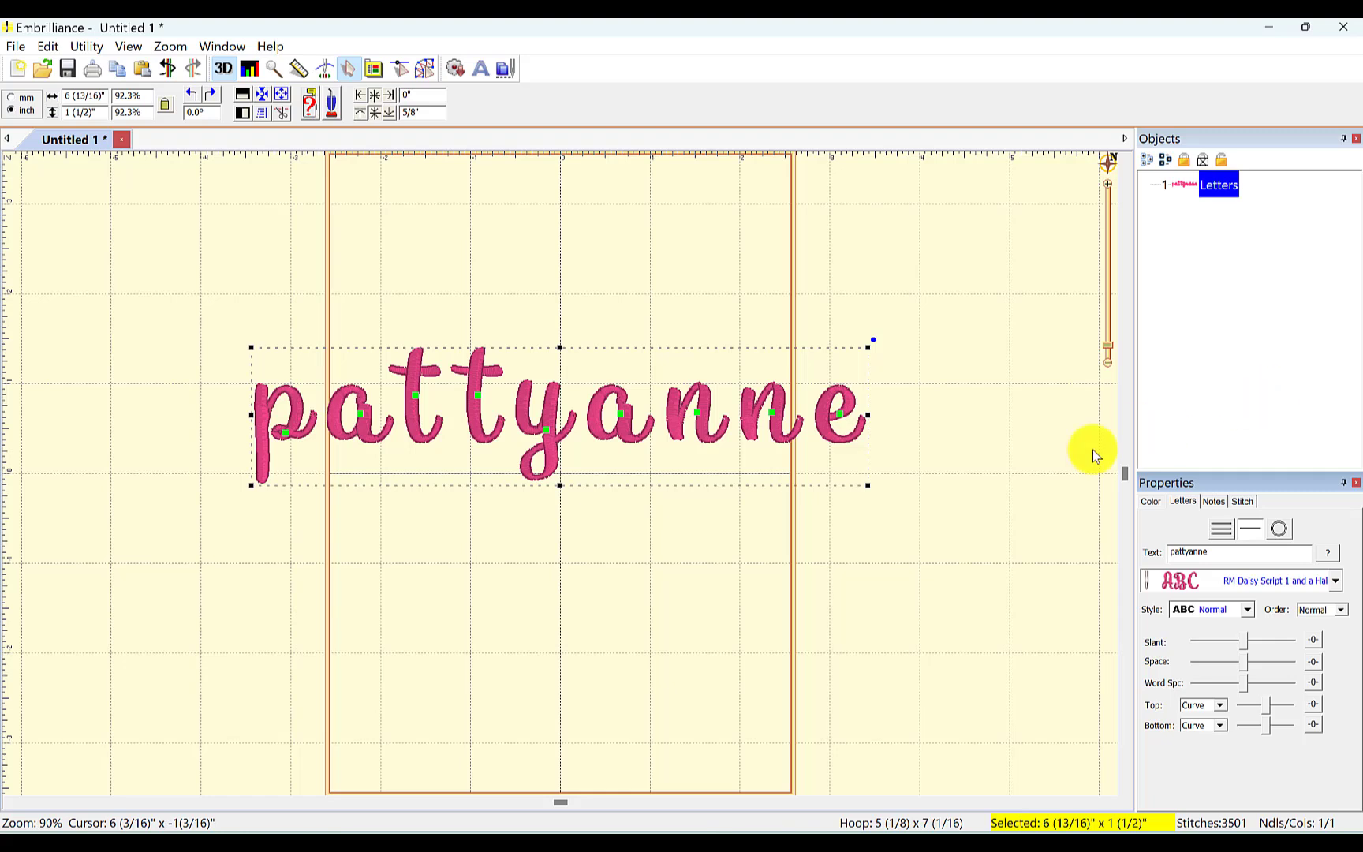
left_click(661, 559)
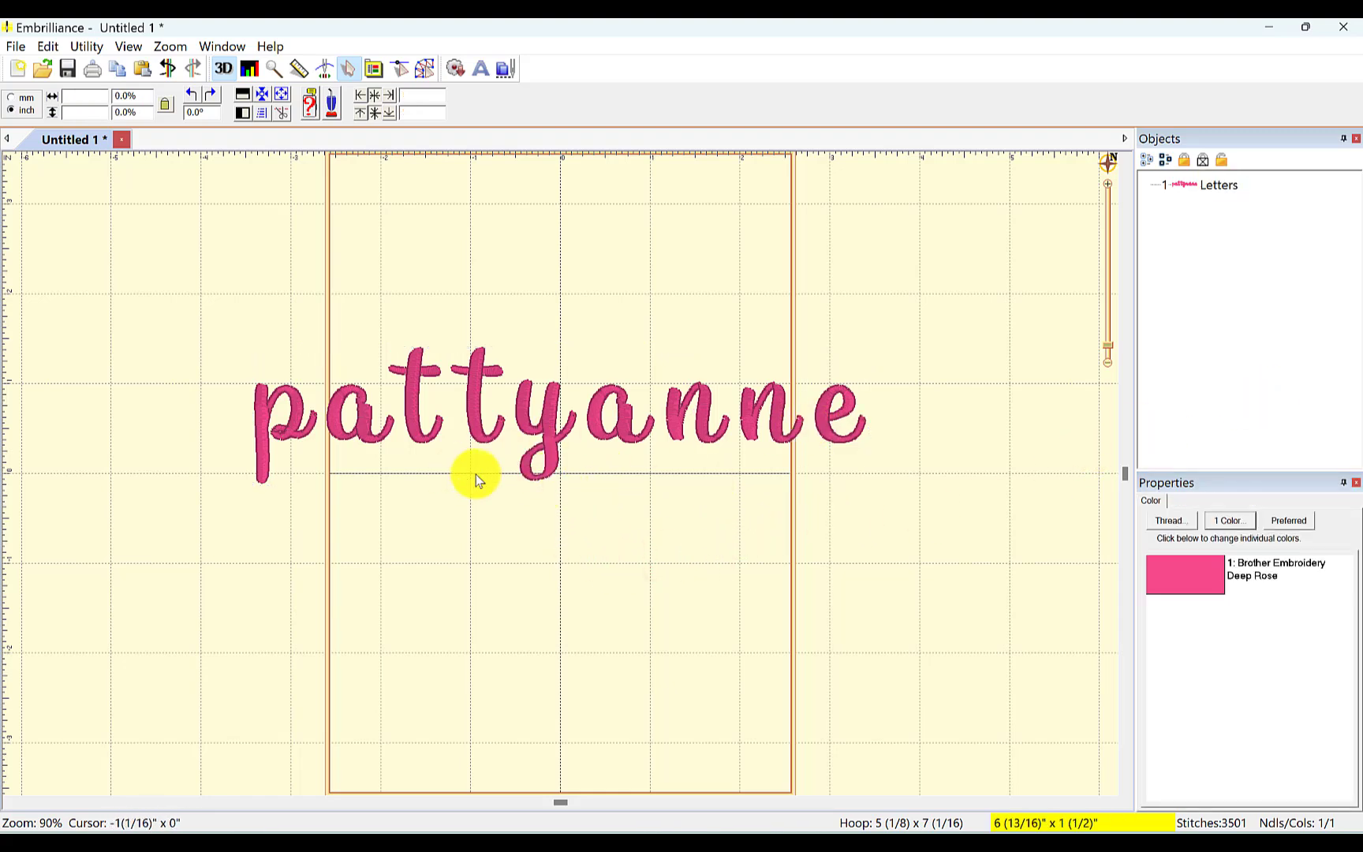
- Tighten the name's letter spacing until the script letters join, about 5 3/16 inches wide overall, and deselect the lettering
left_click(624, 433)
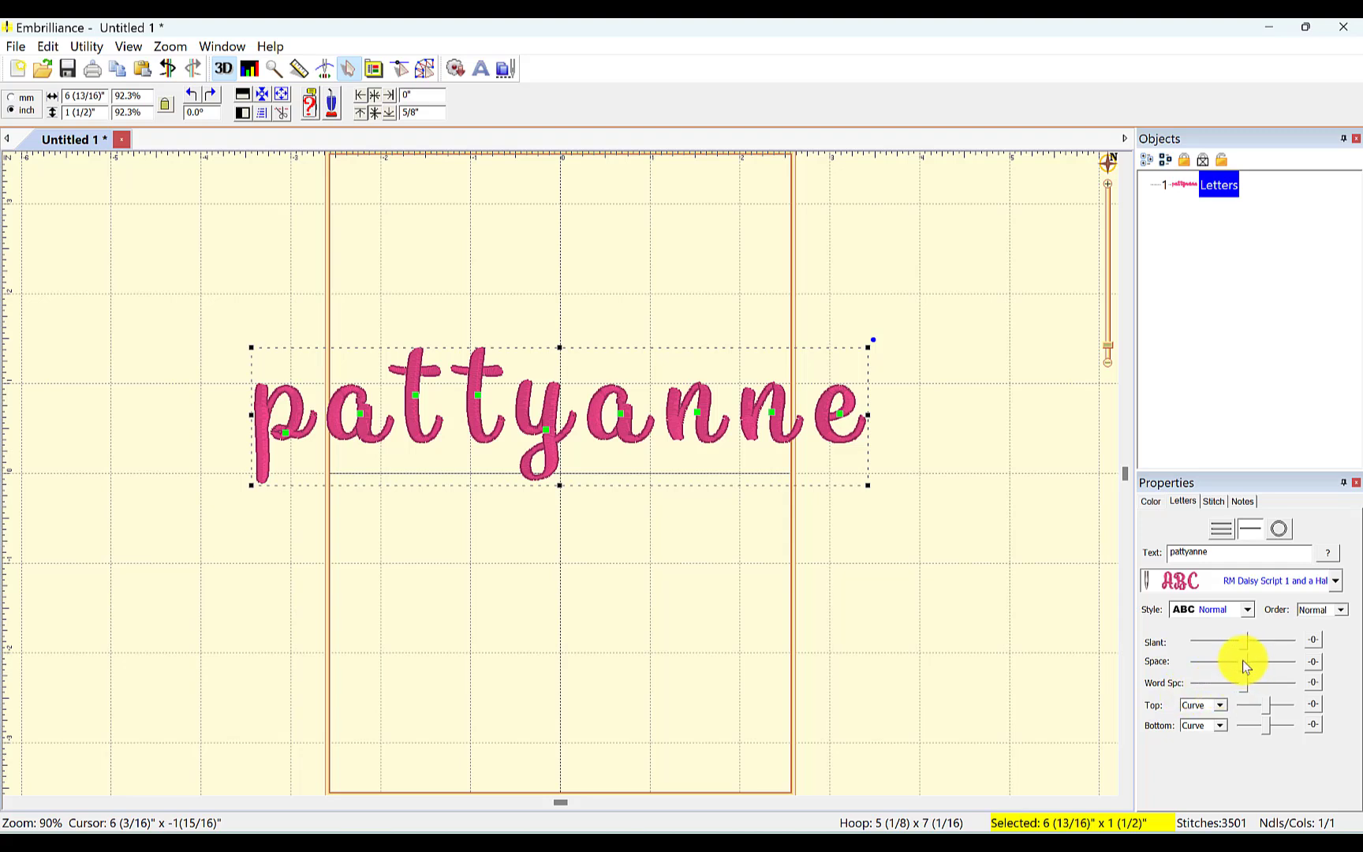
mouse_move(1242, 660)
left_mouse_down()
mouse_move(1179, 677)
mouse_move(1247, 675)
left_mouse_up()
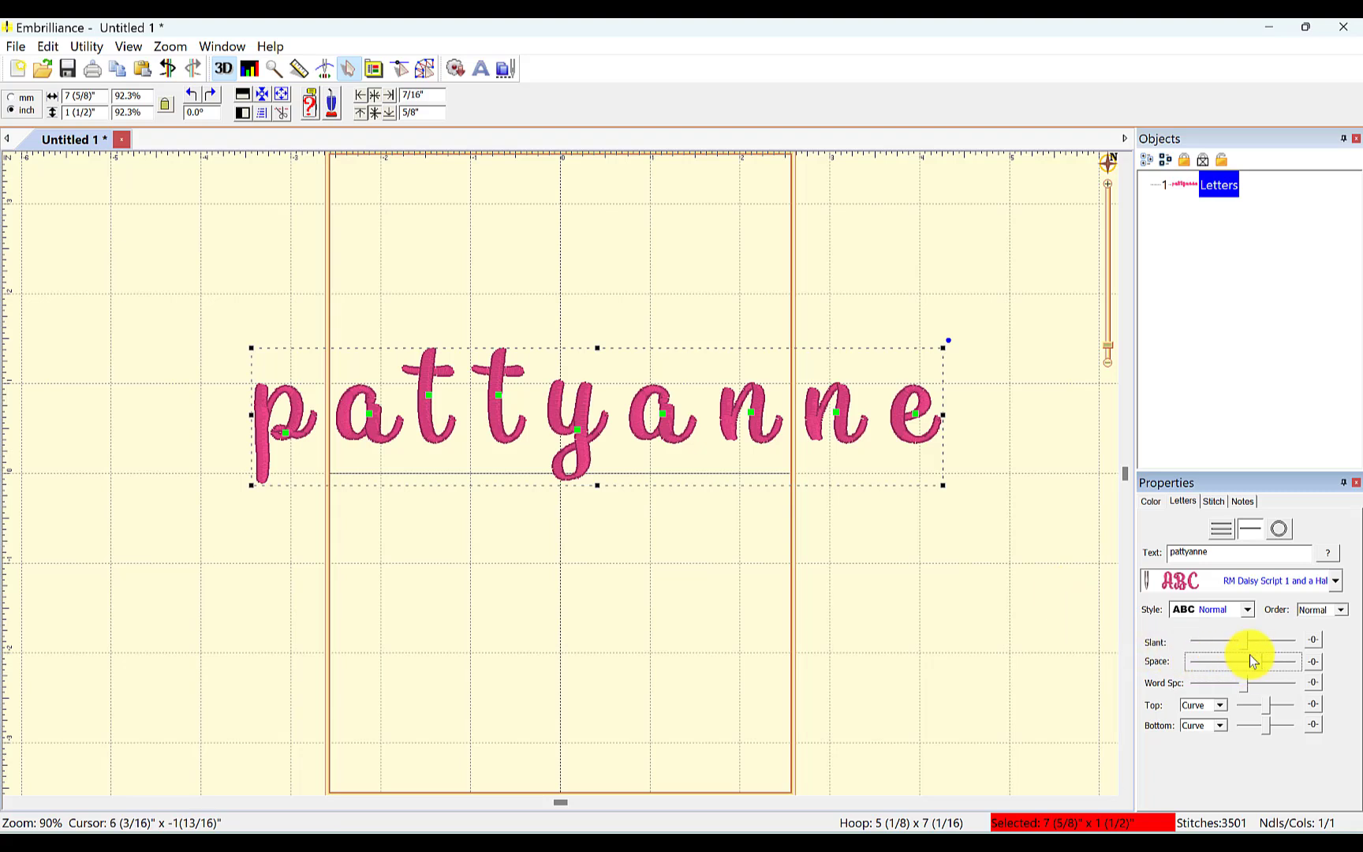
left_click_drag(1257, 665, 1213, 676)
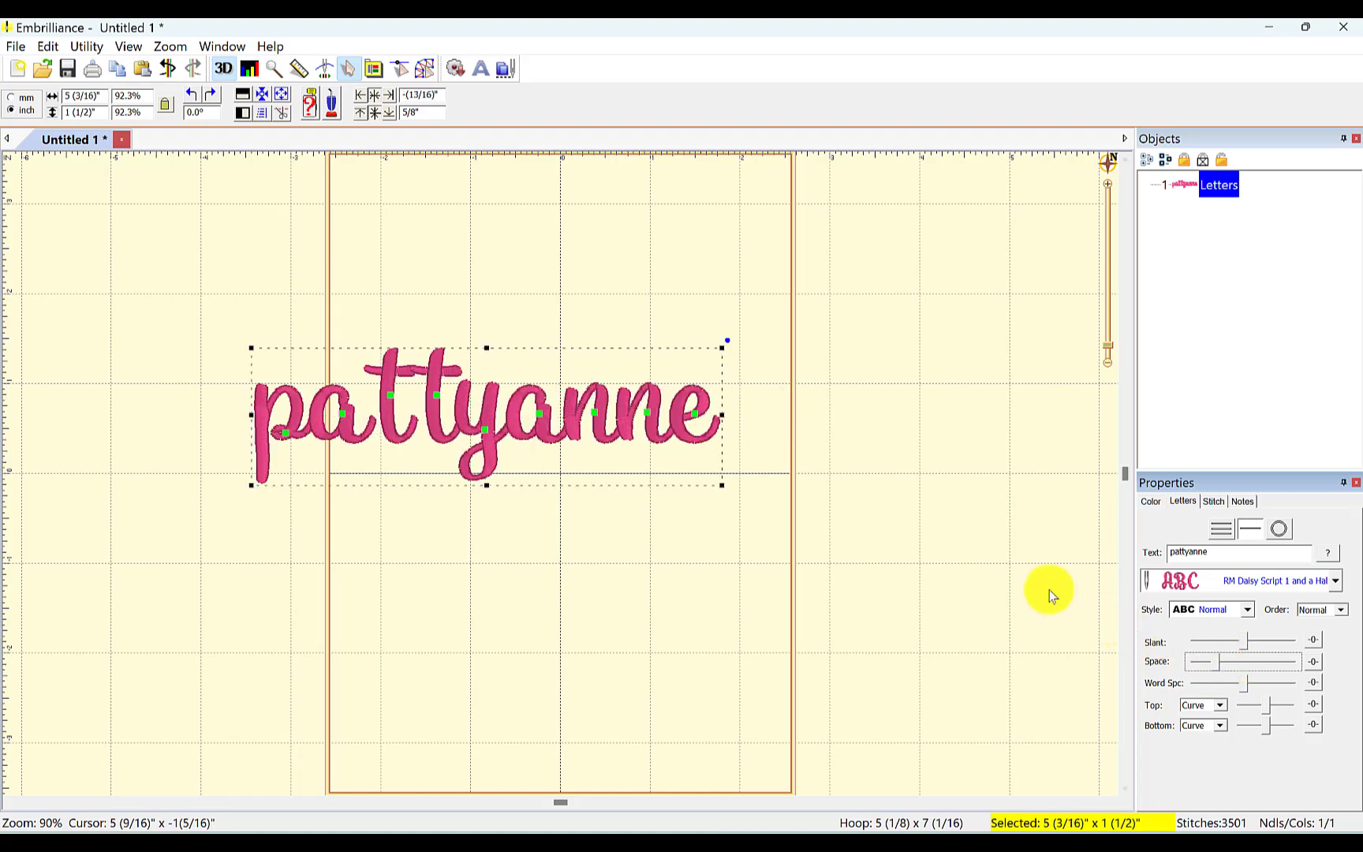
left_click(481, 540)
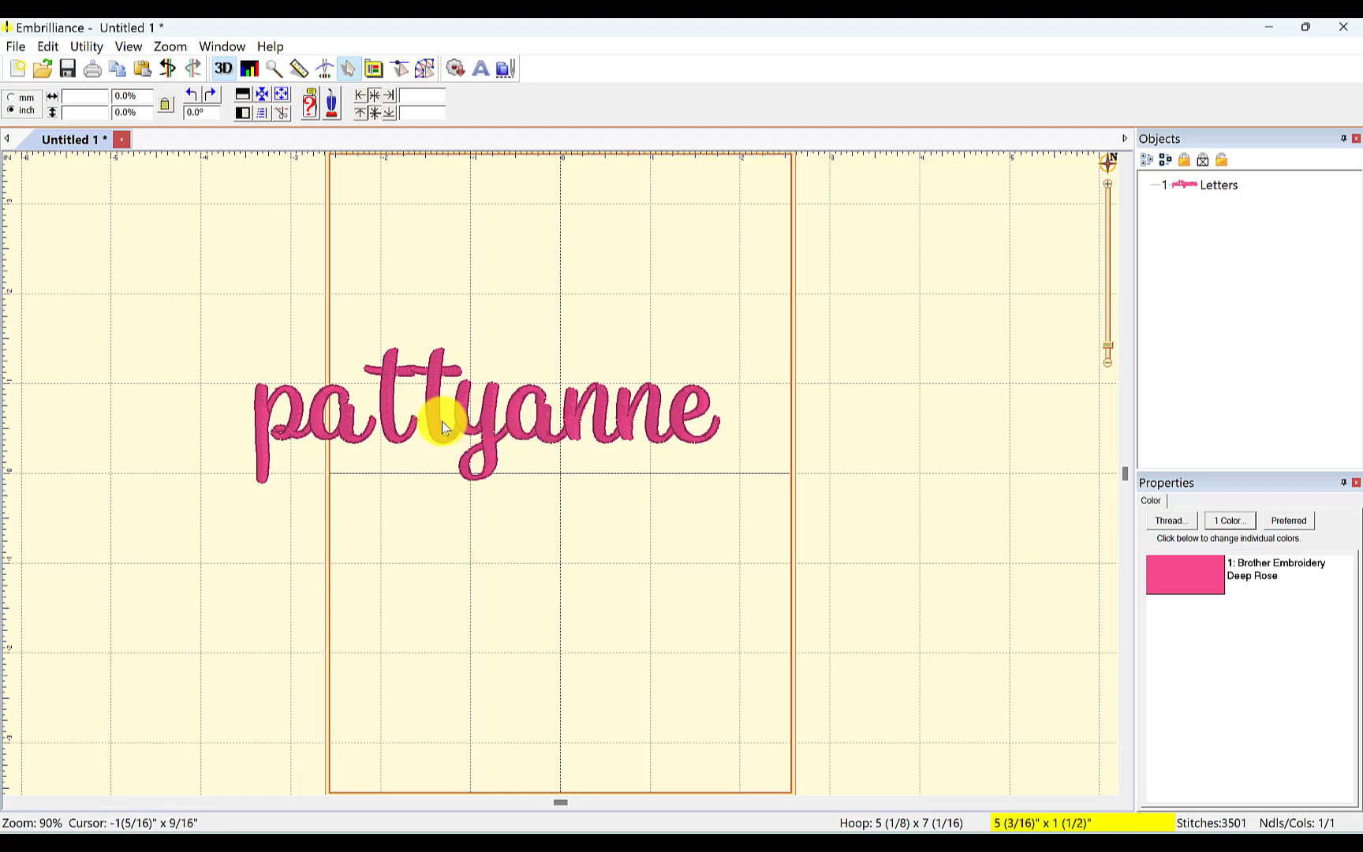
- Move the name's first t left to about -2 inches horizontally so it joins the a, and deselect the lettering
left_click(403, 428)
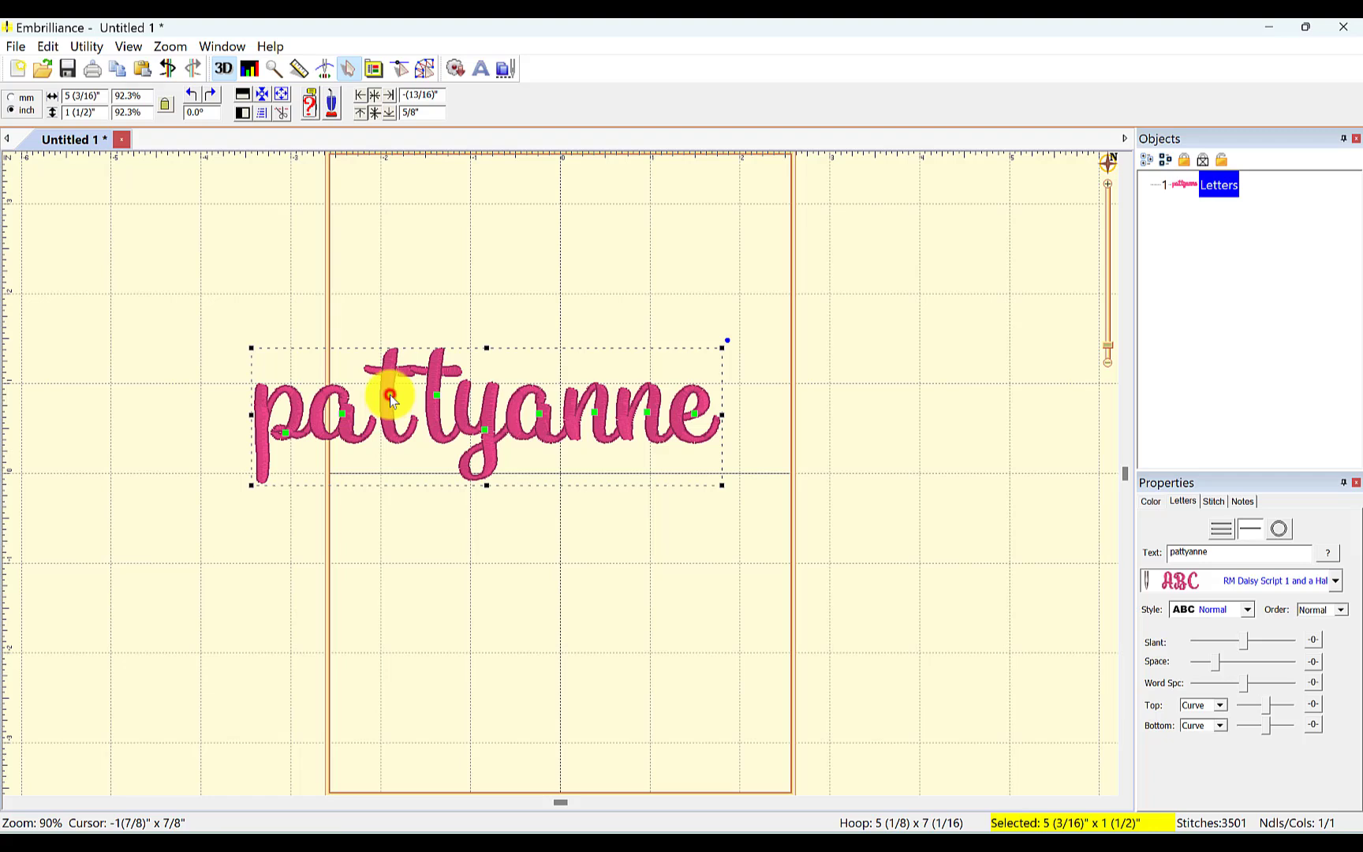
left_click(389, 394)
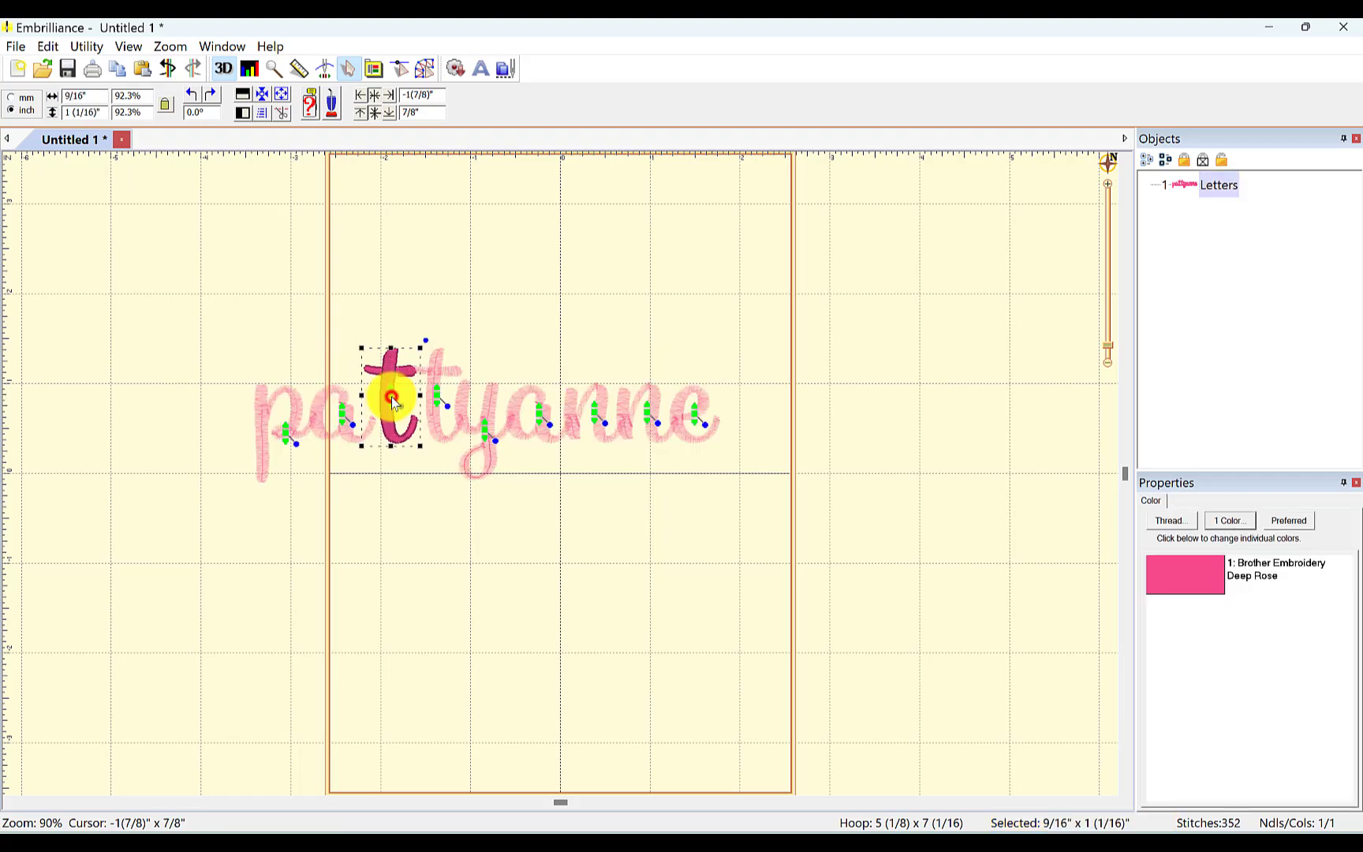
left_click_drag(392, 397, 381, 401)
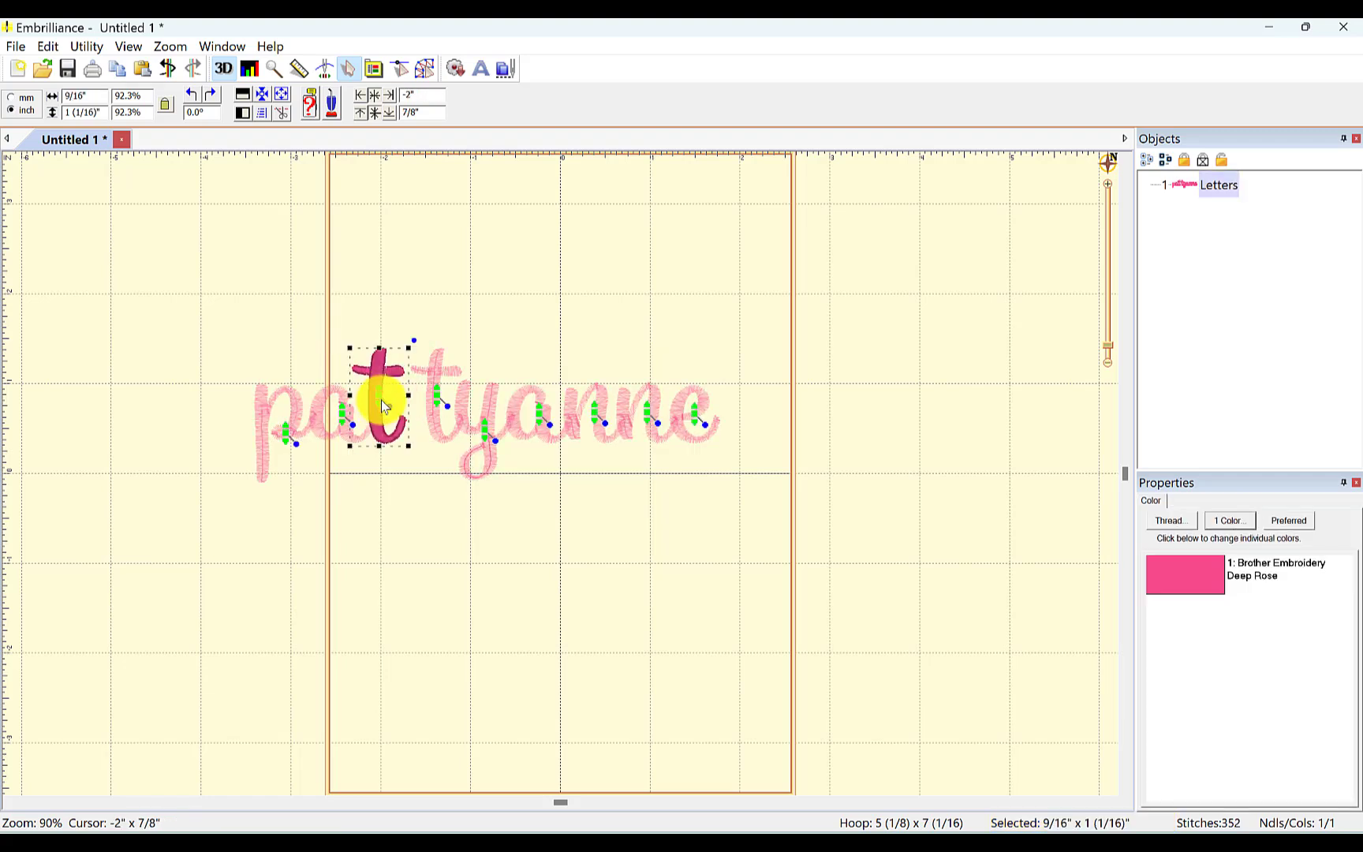
left_click(376, 519)
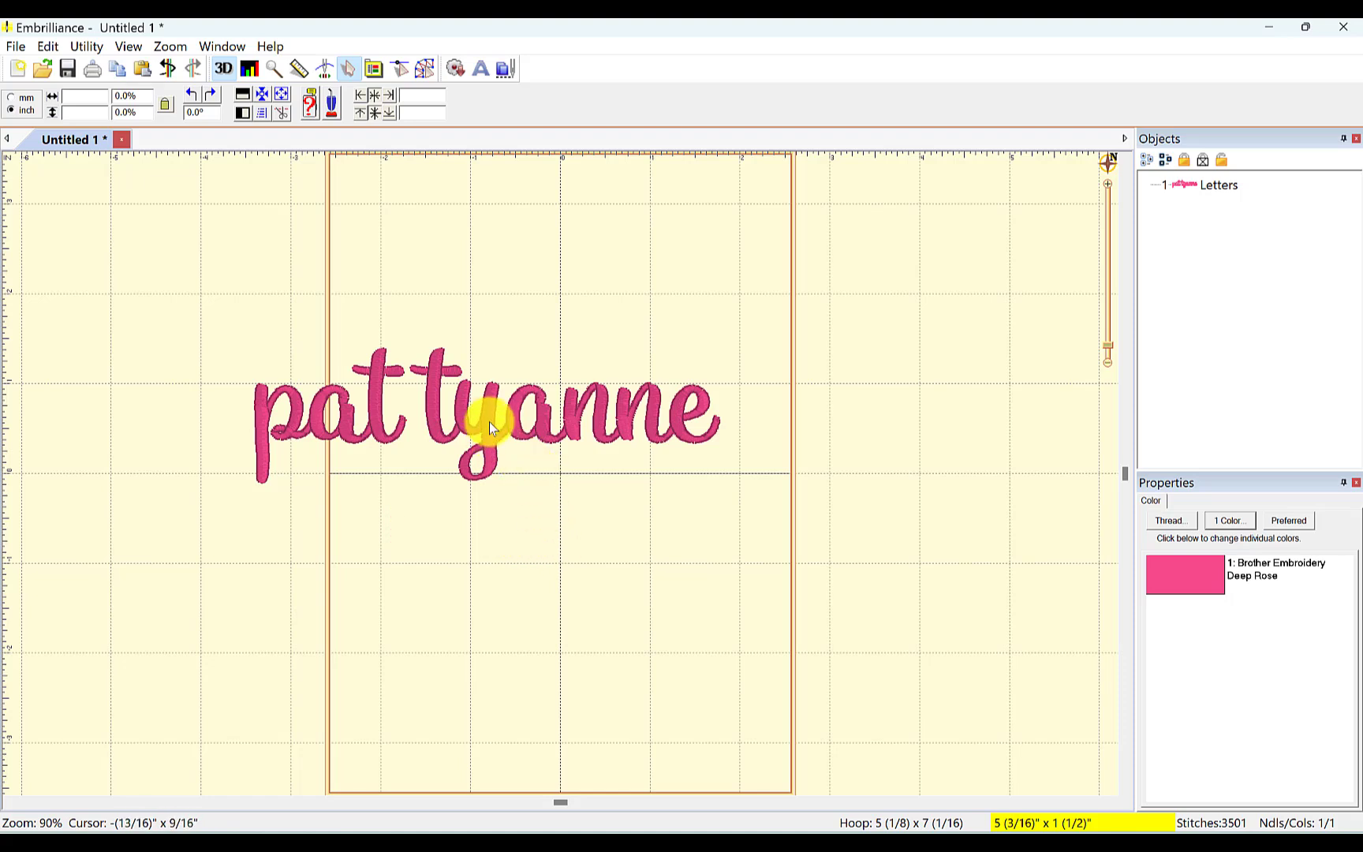
- Shift the second t and all letters after it left until the two t's join, about 4 7/8 inches wide overall, and deselect
left_click(435, 413)
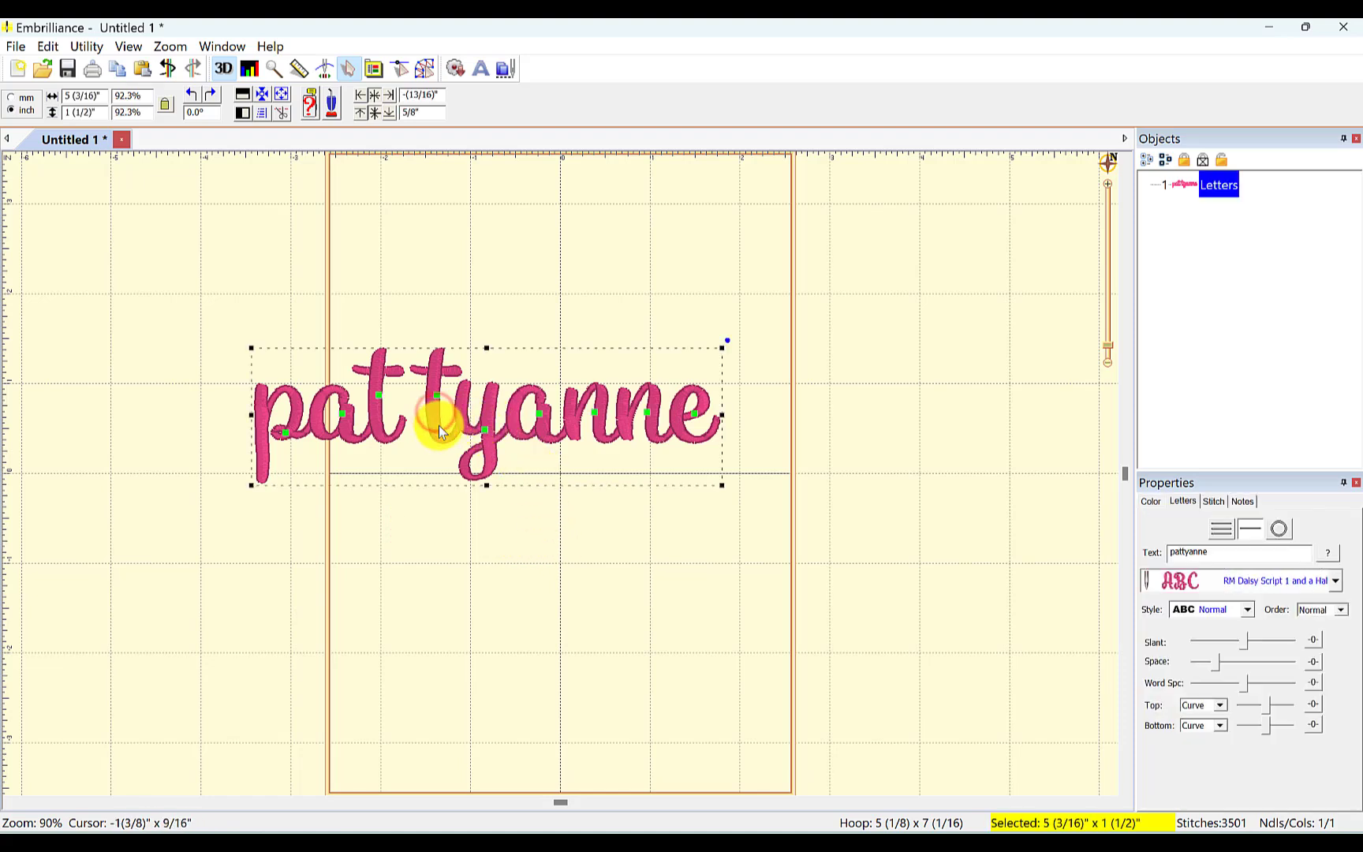
left_click(437, 398)
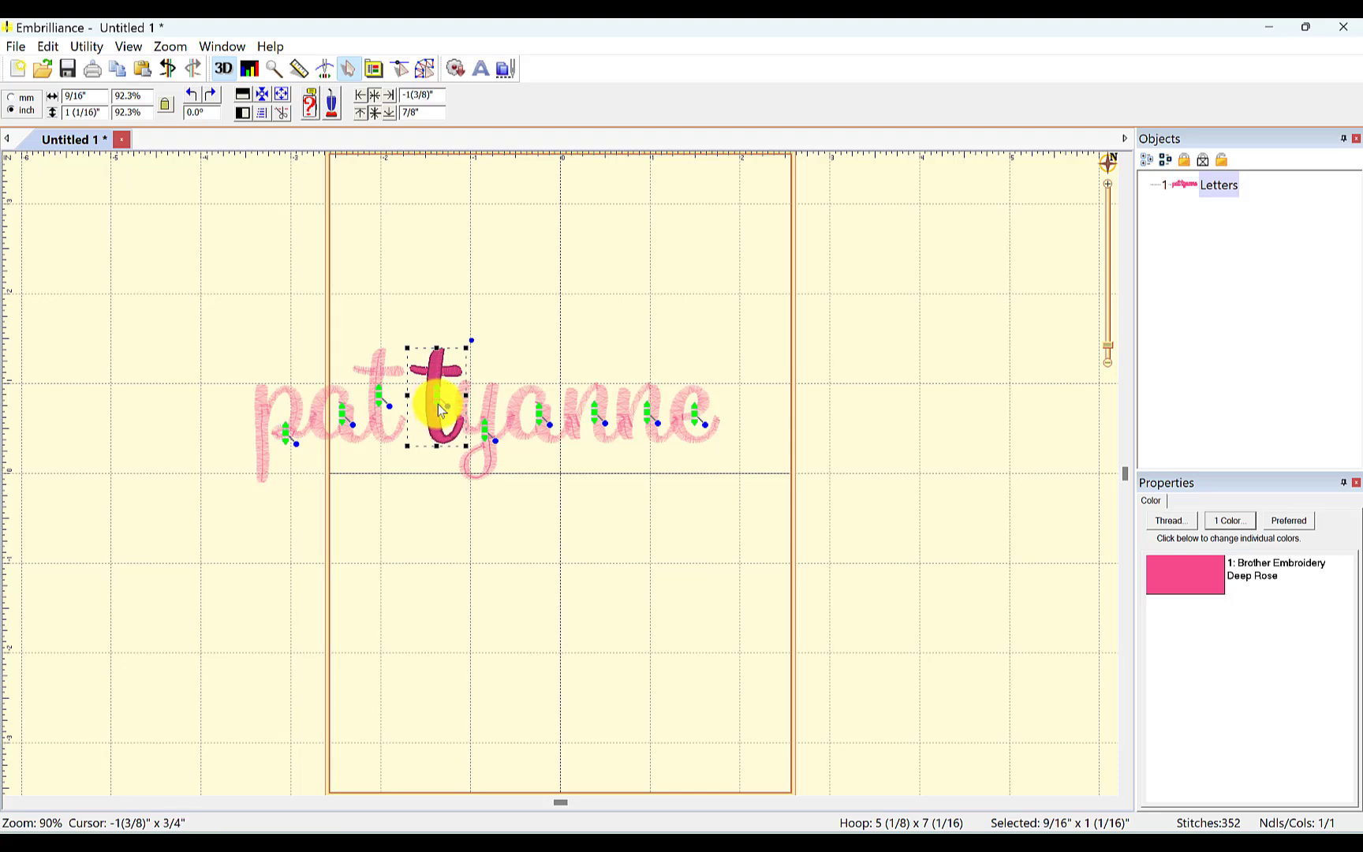
left_click_drag(438, 404, 414, 401)
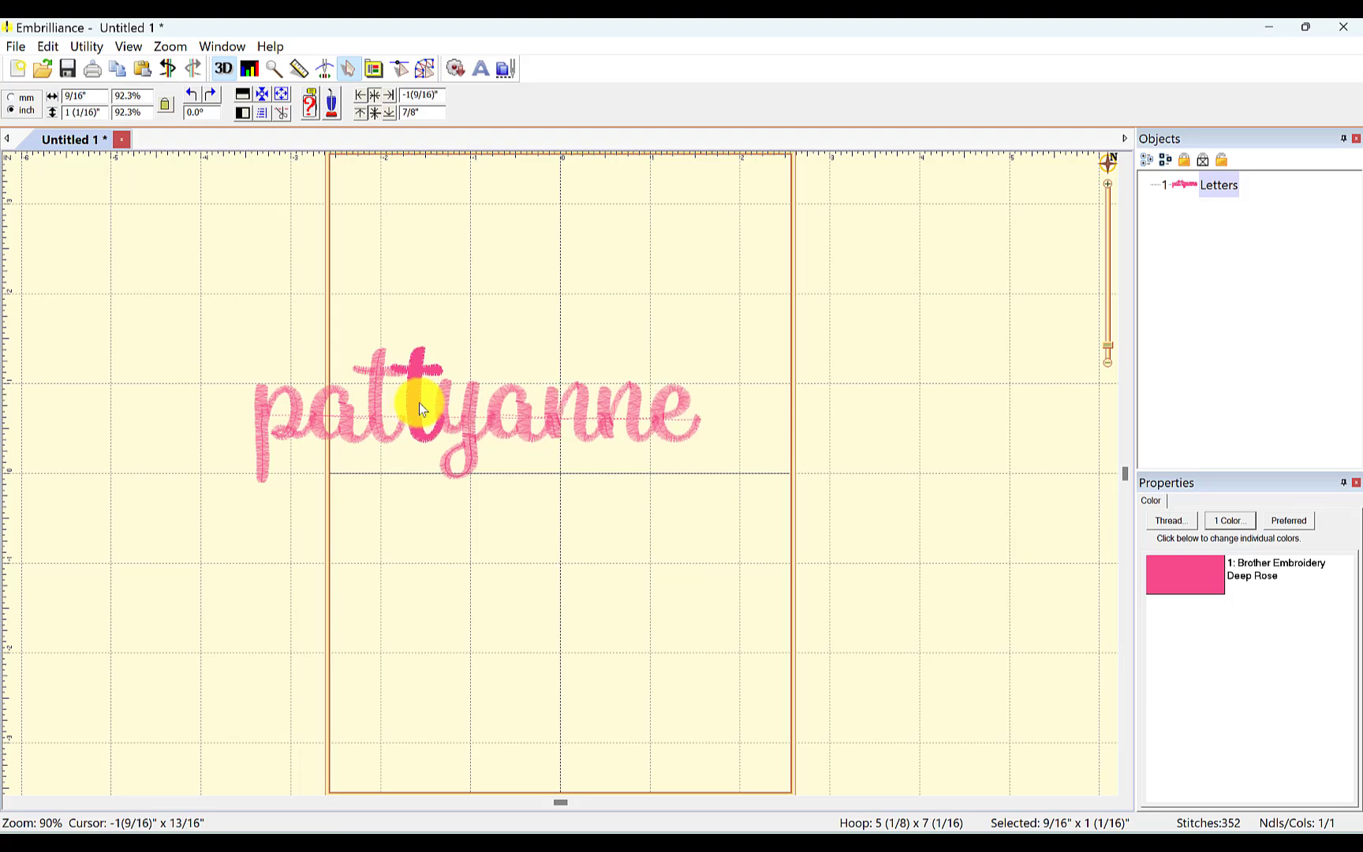
left_click(517, 477)
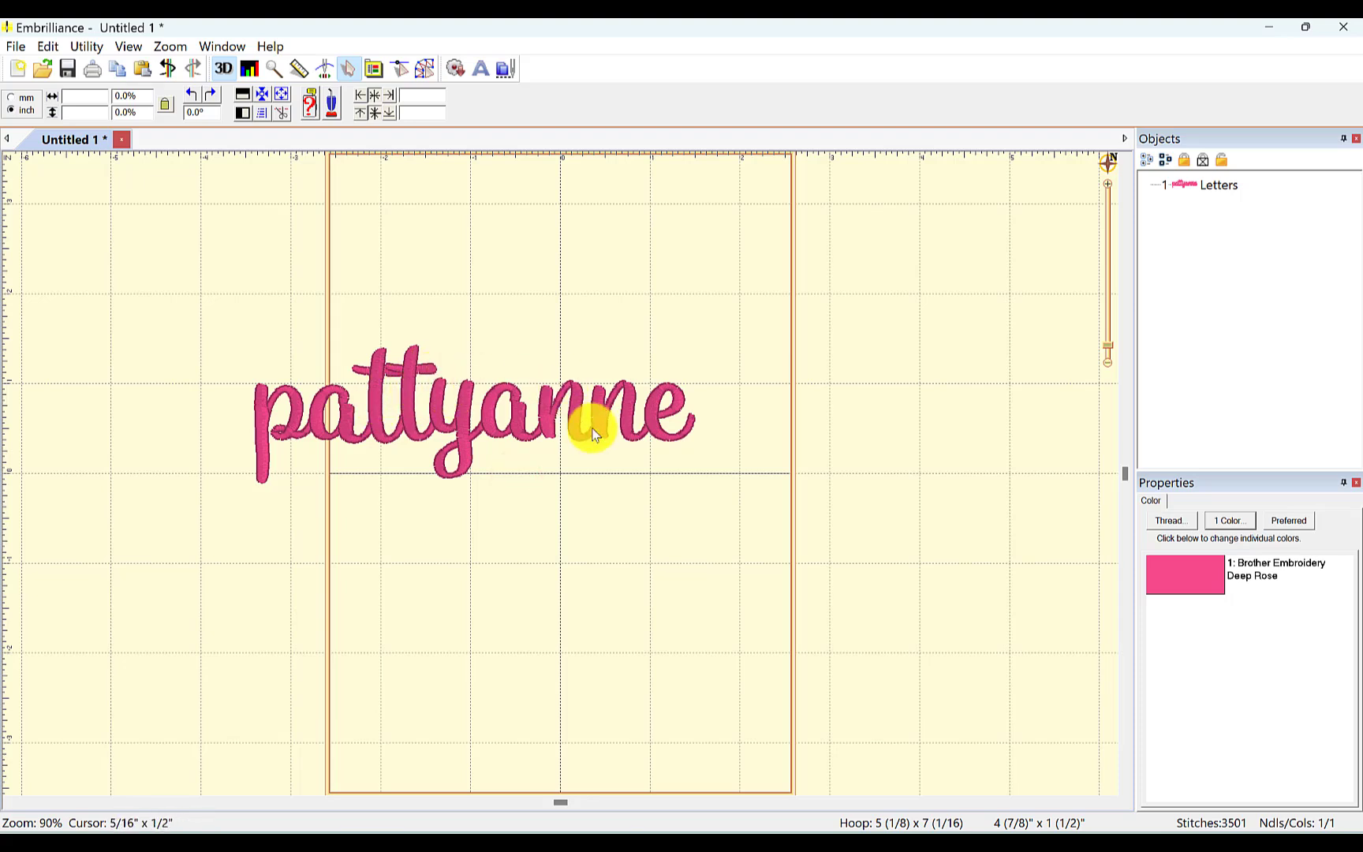
left_click_drag(650, 475, 347, 308)
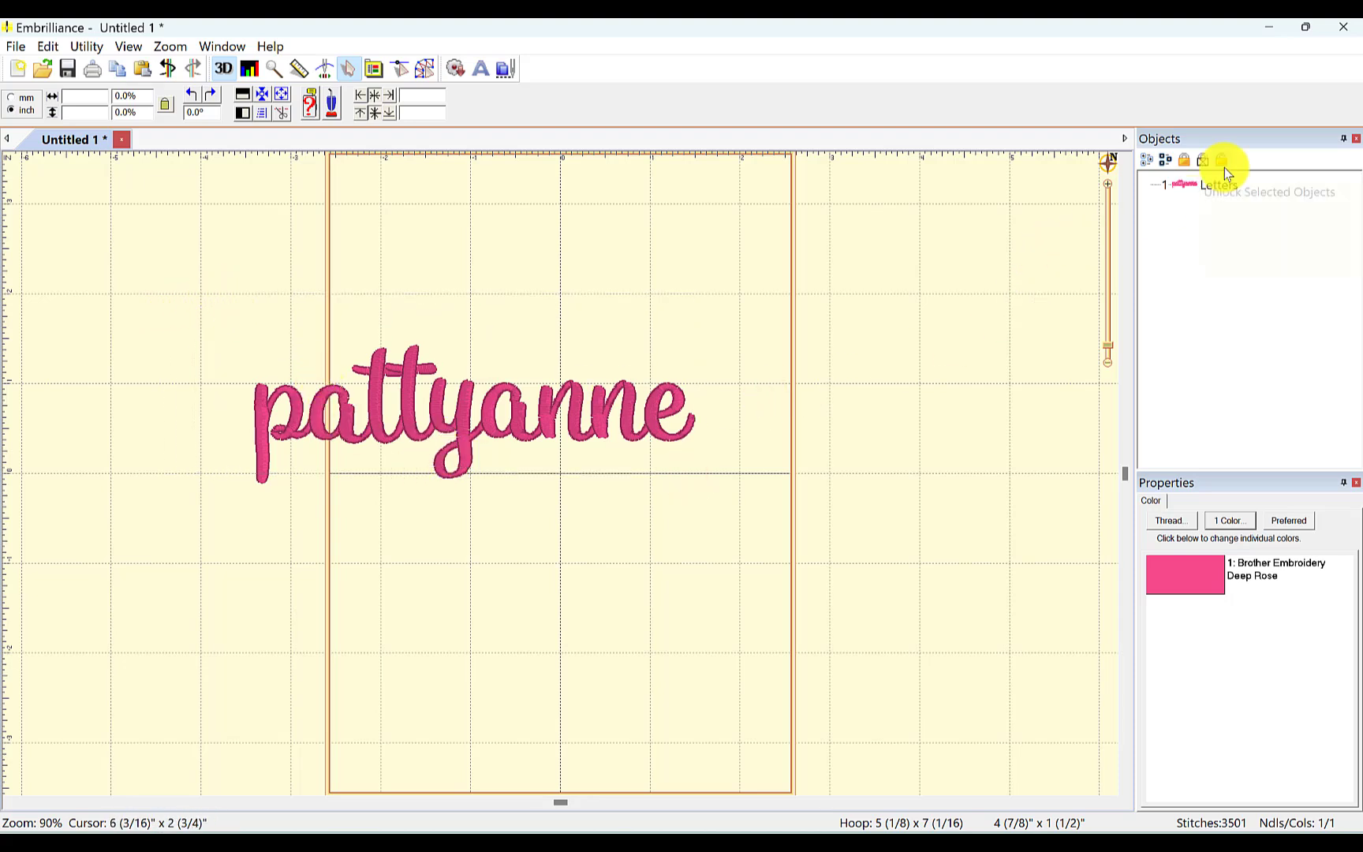
left_click(1189, 186)
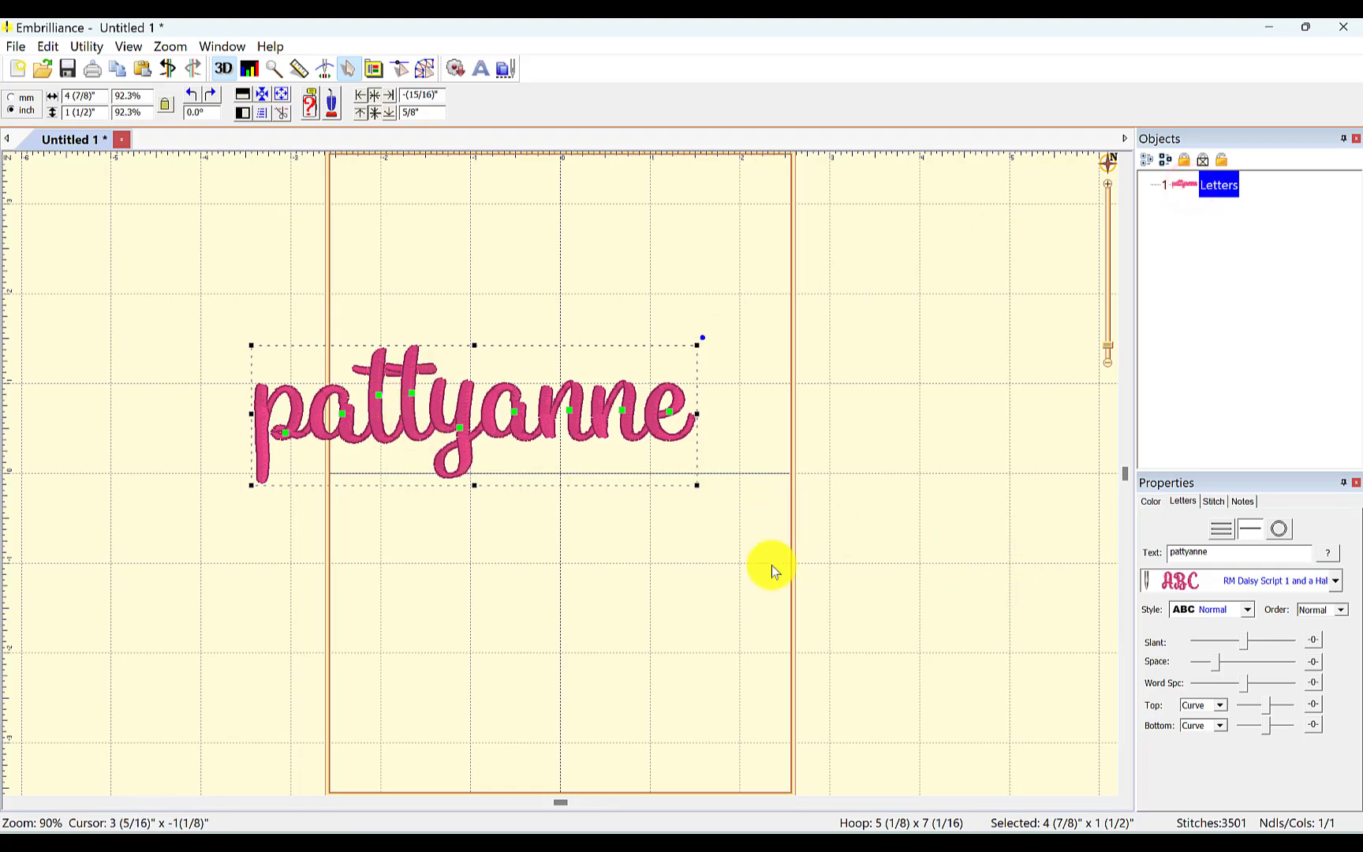
left_click(540, 543)
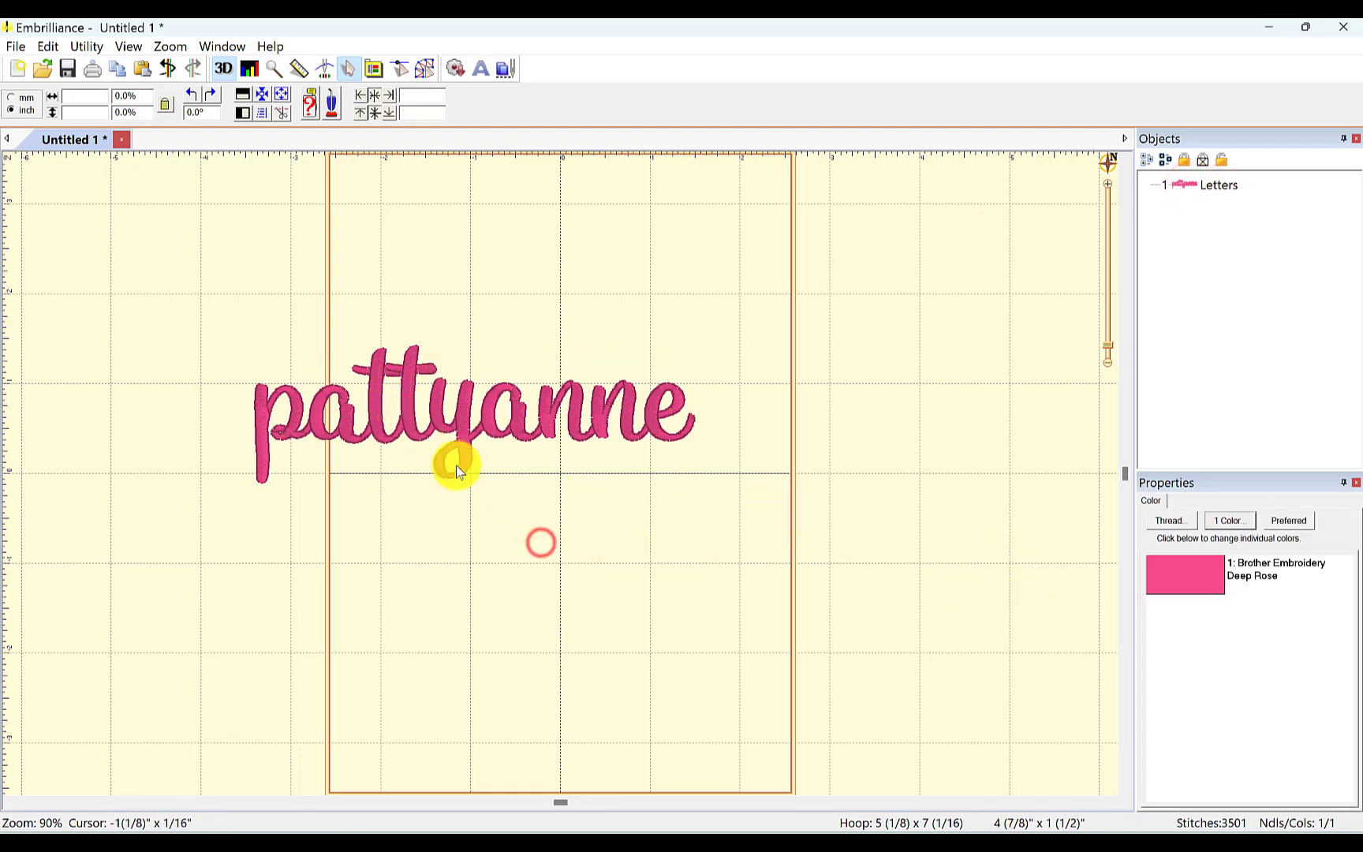
- Play the name lettering in the Stitch Simulator through to its last stitch
left_click(413, 426)
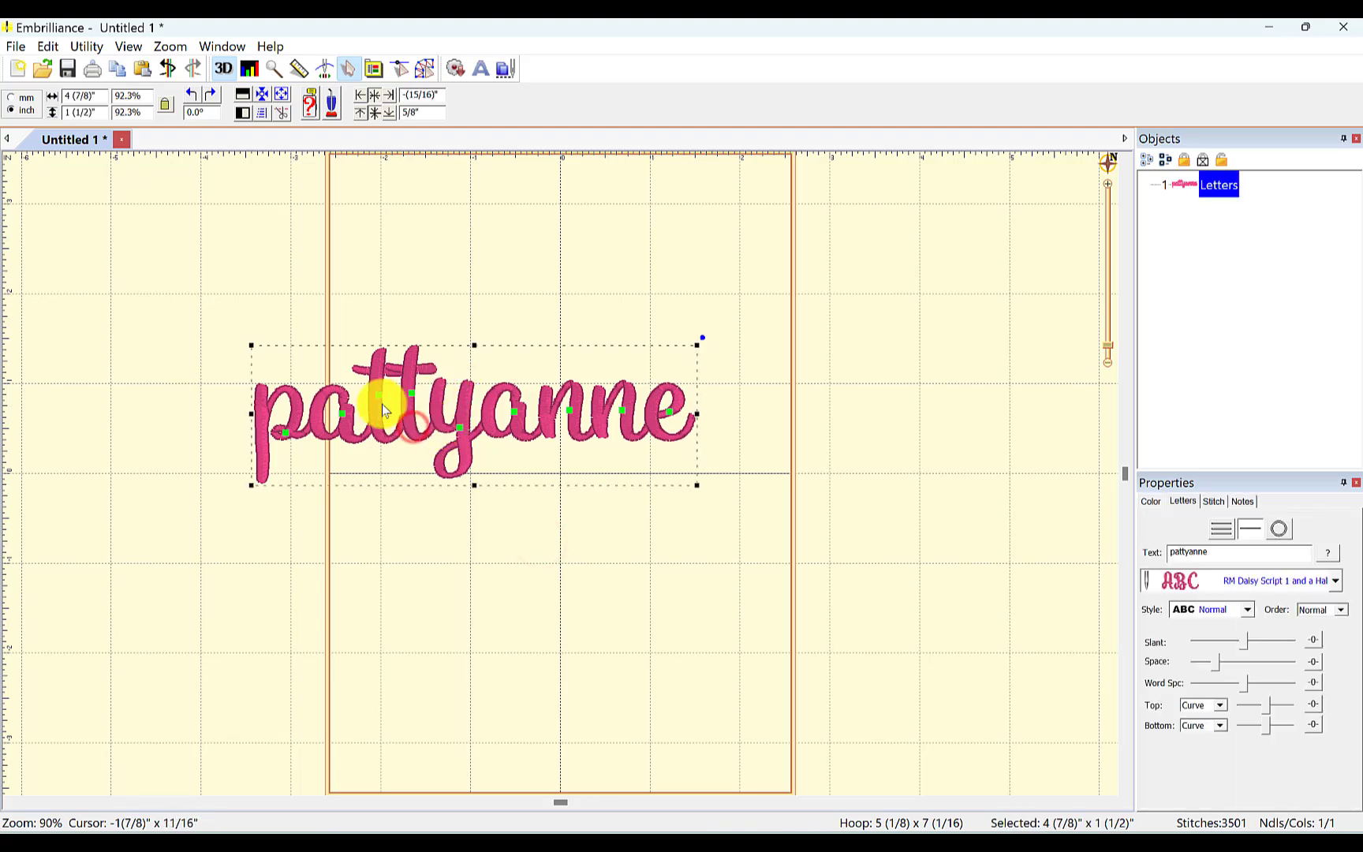
left_click(326, 69)
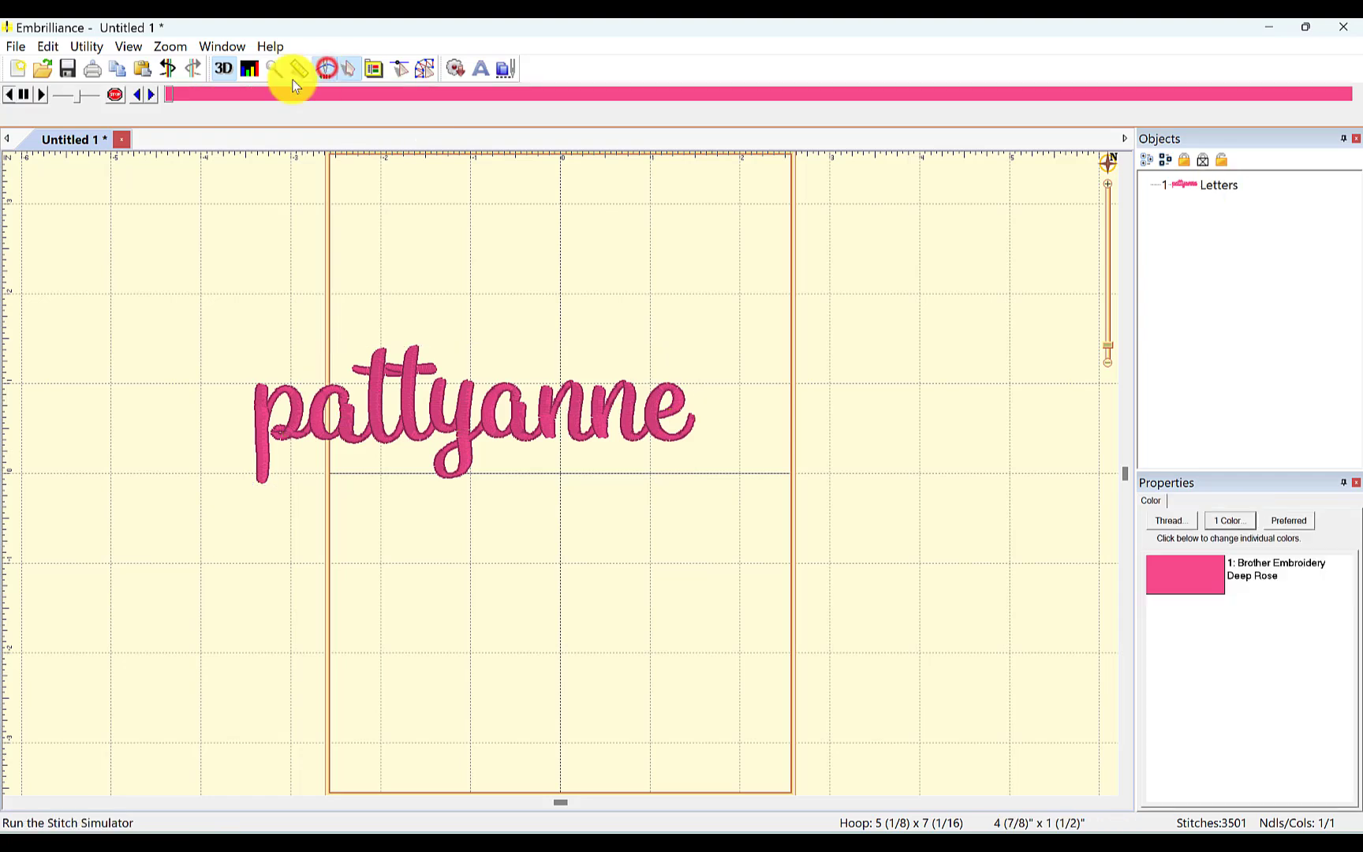
left_click(43, 95)
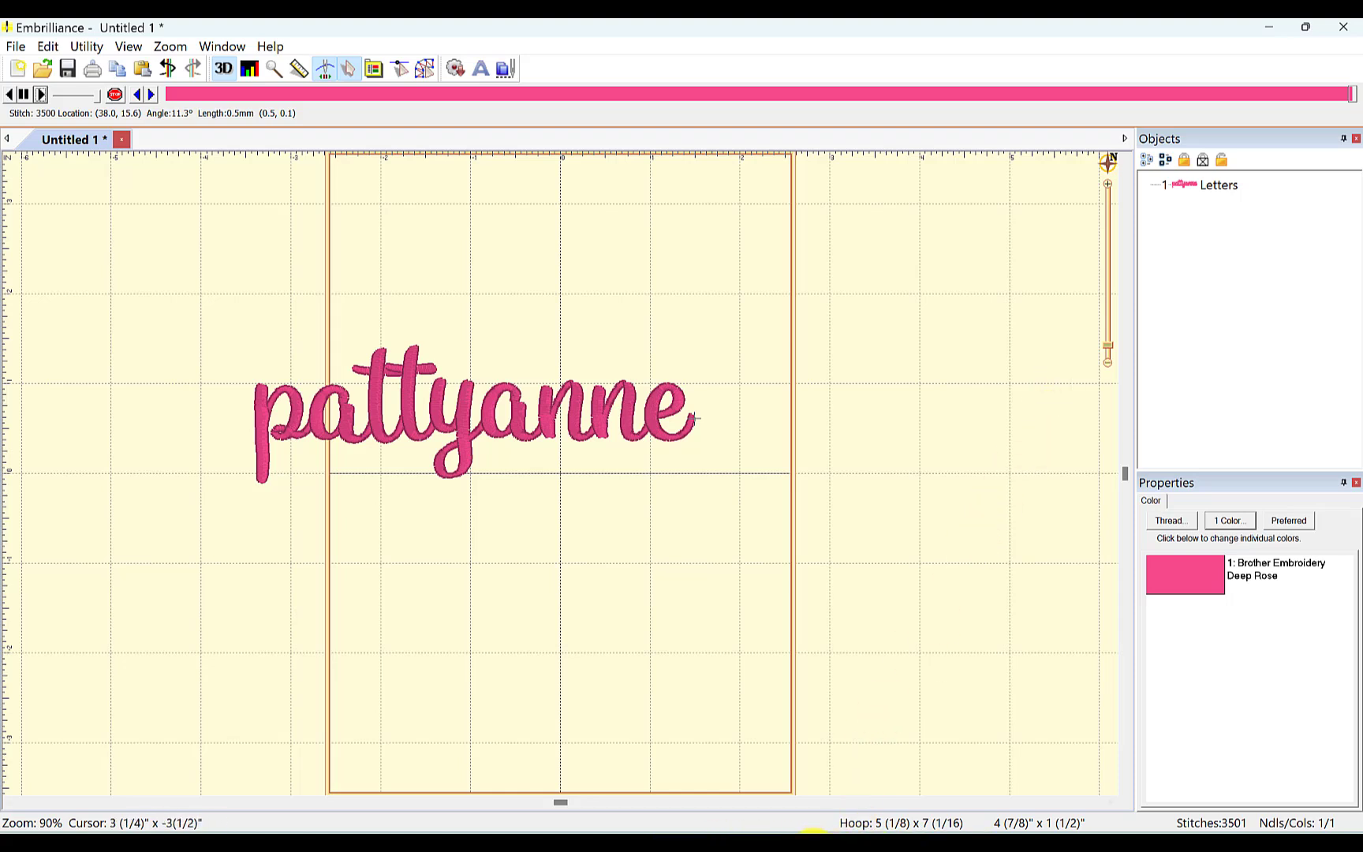
- Switch to the browser, dismiss the downloads list and open the 1 Inch embroidery alphabets on the Rivermill Embroidery site
left_click(820, 848)
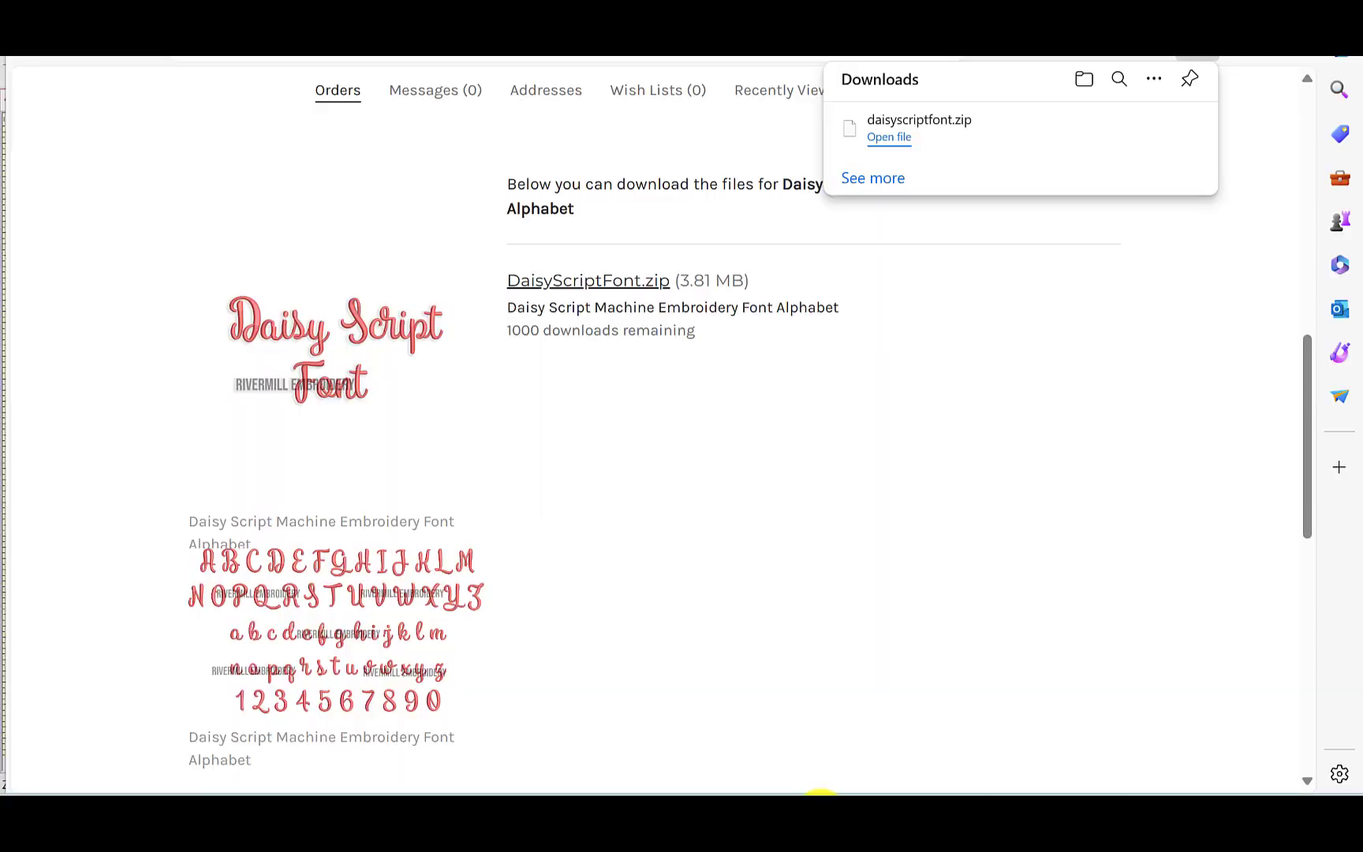
left_click(1123, 394)
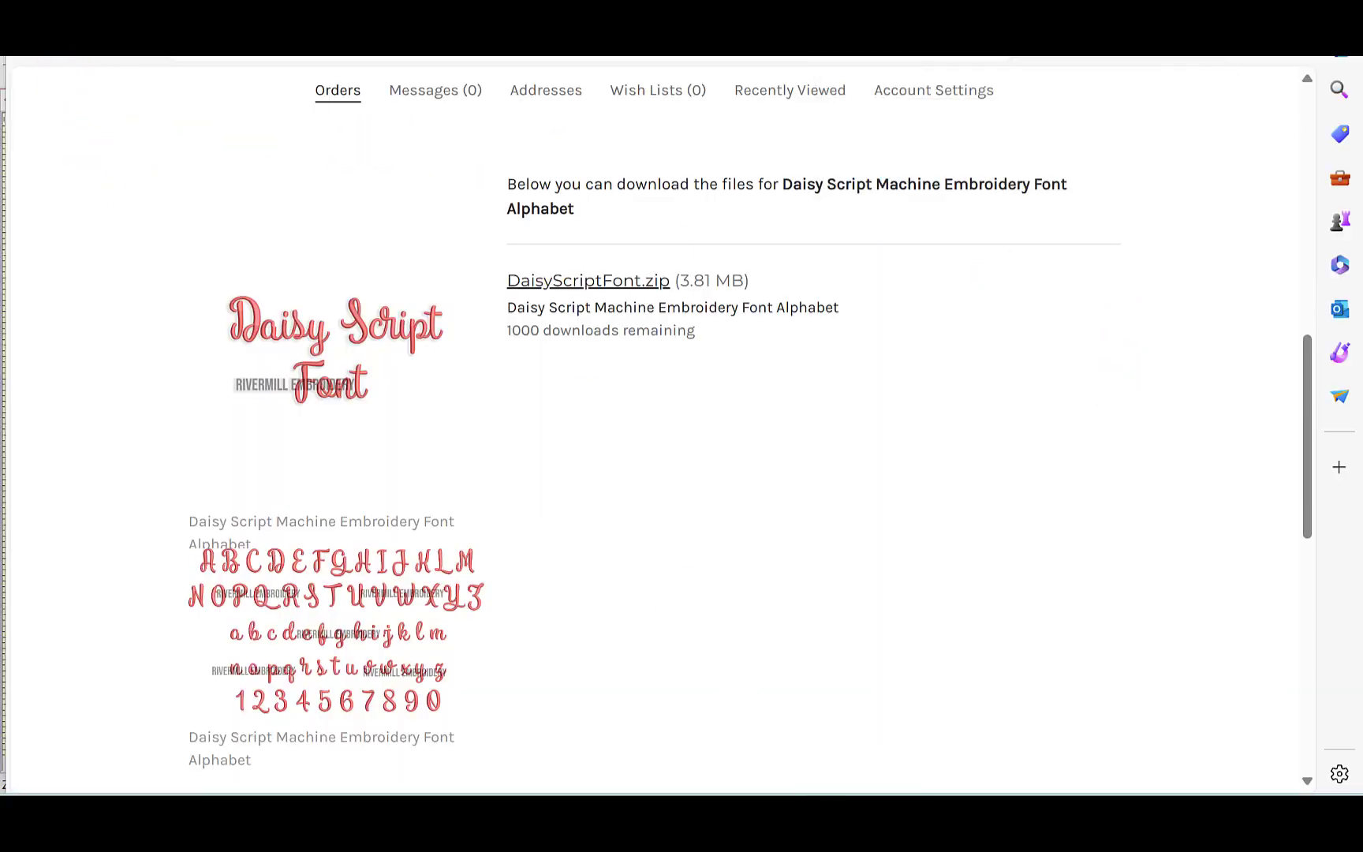
left_click(729, 19)
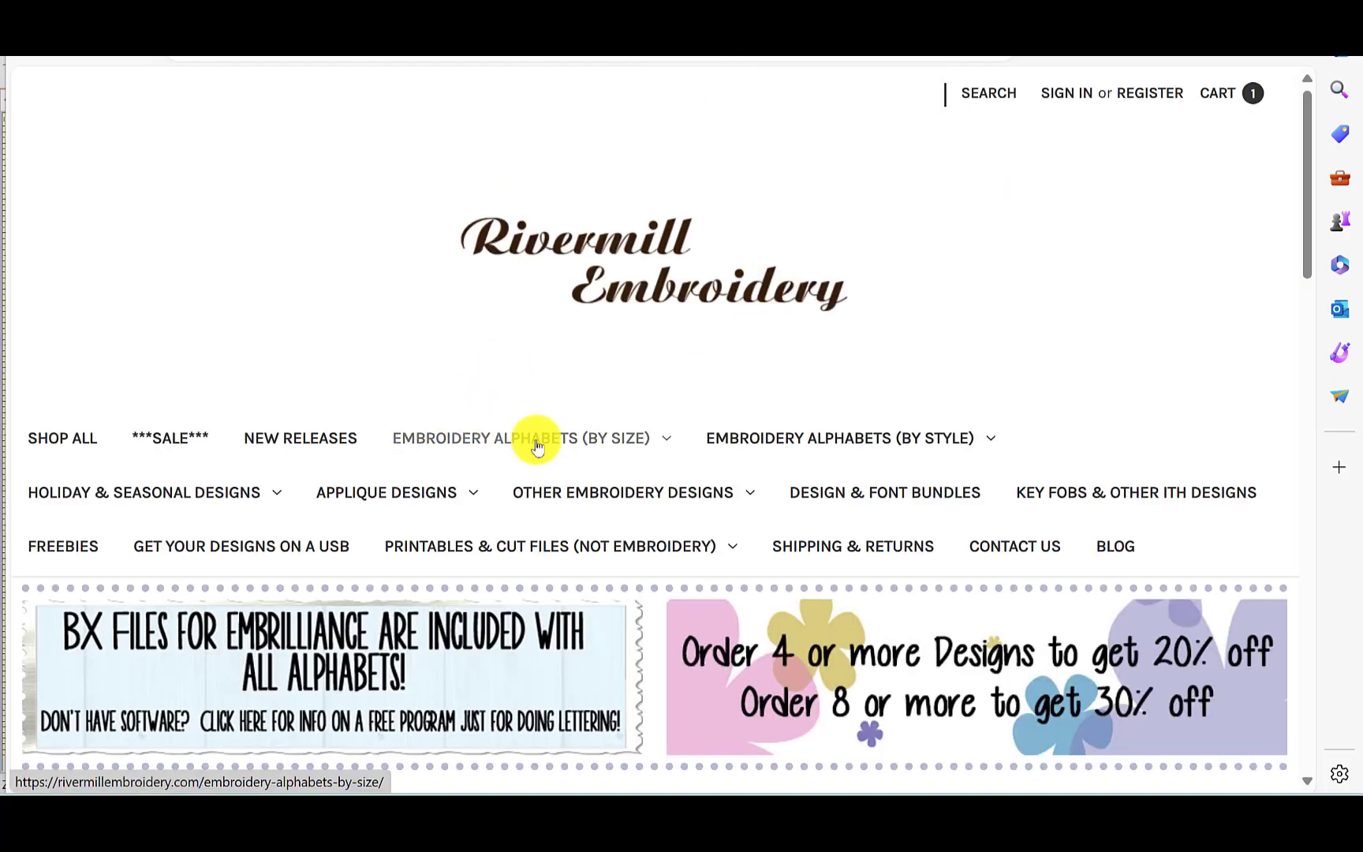
left_click(536, 444)
scroll(565, 430, "down", 2)
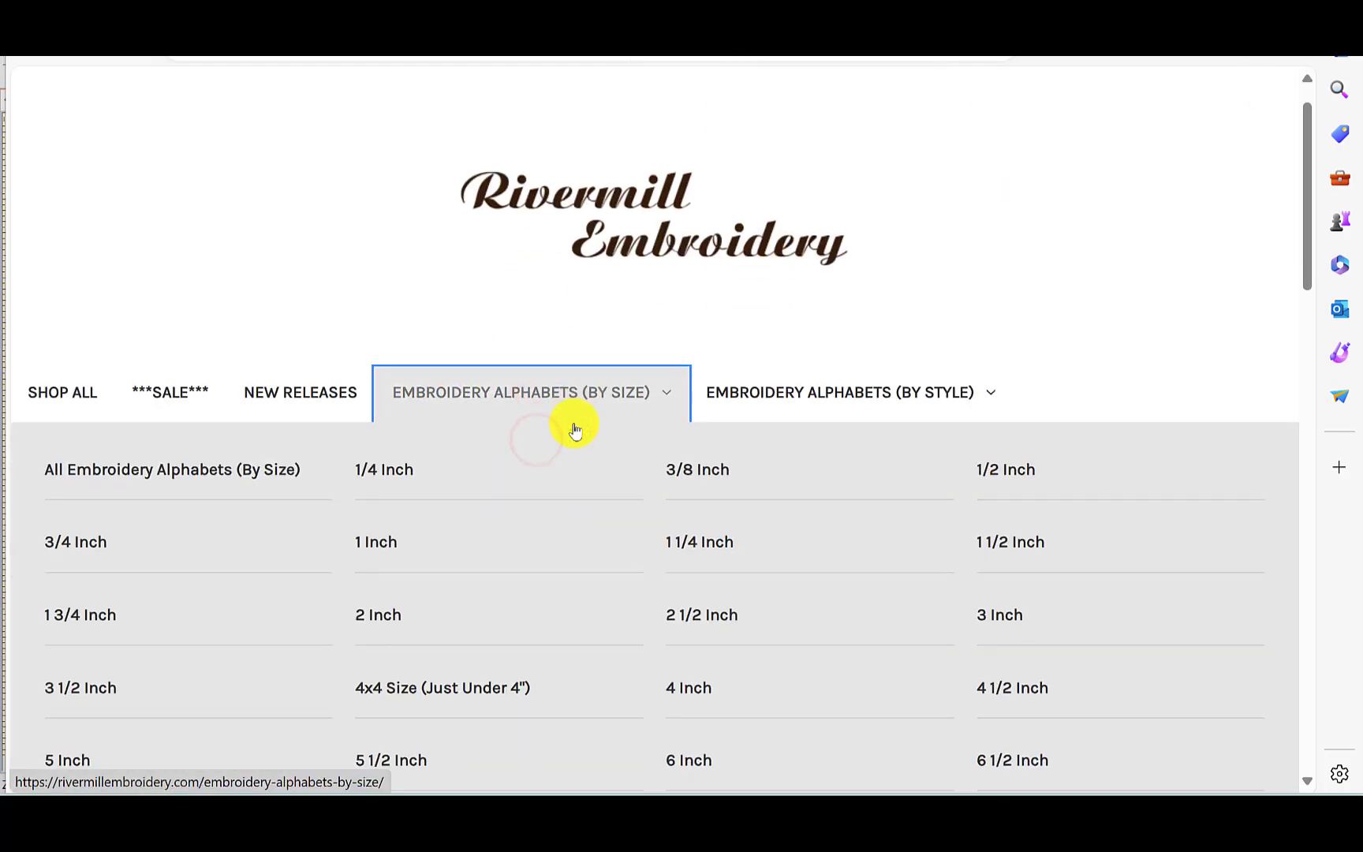
left_click(370, 469)
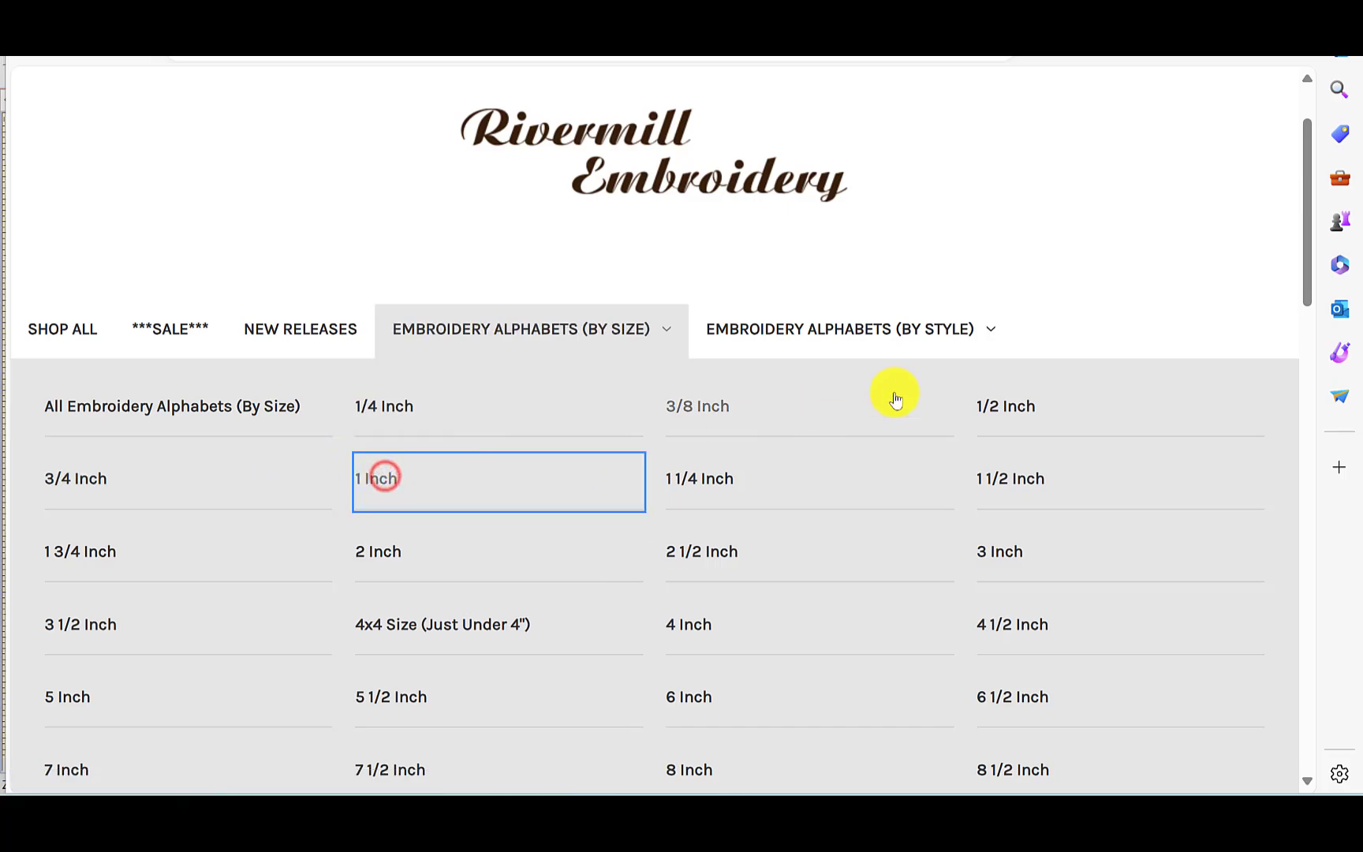
- Browse the 1 Inch alphabet listings for another font and open the quick view of Jester Machine Embroidery Font
scroll(1004, 392, "down", 12)
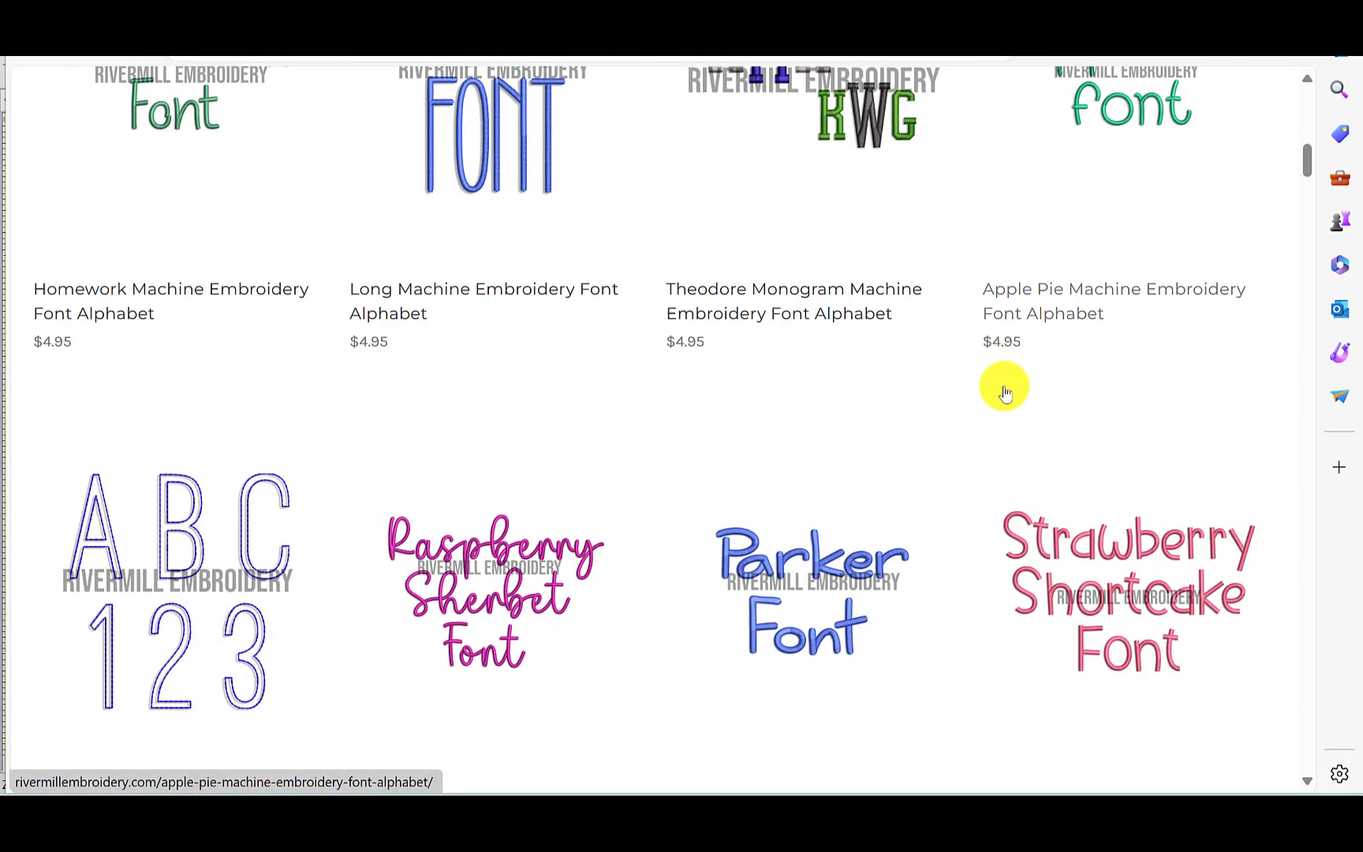
scroll(1002, 395, "down", 4)
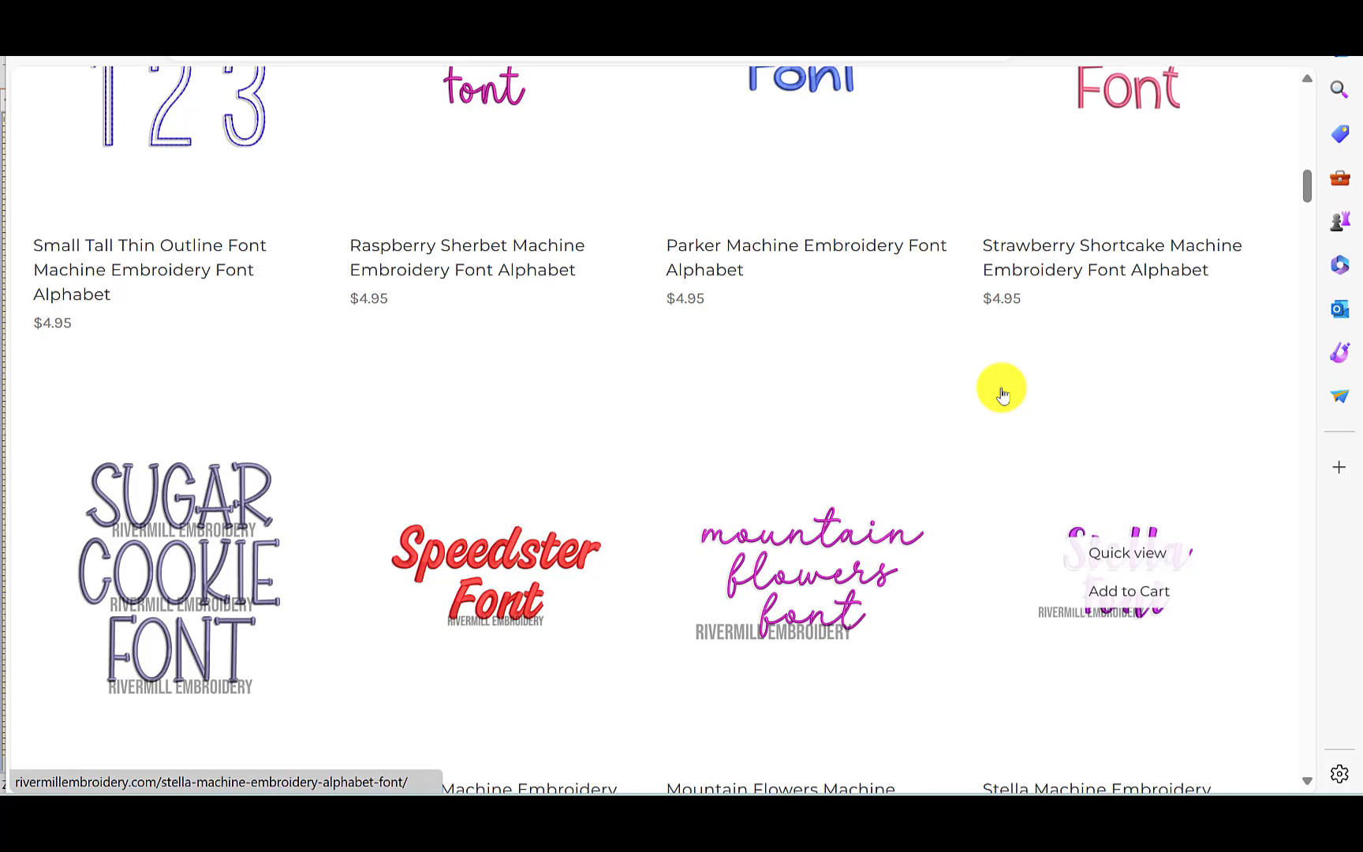
scroll(1002, 394, "down", 2)
scroll(1002, 394, "down", 6)
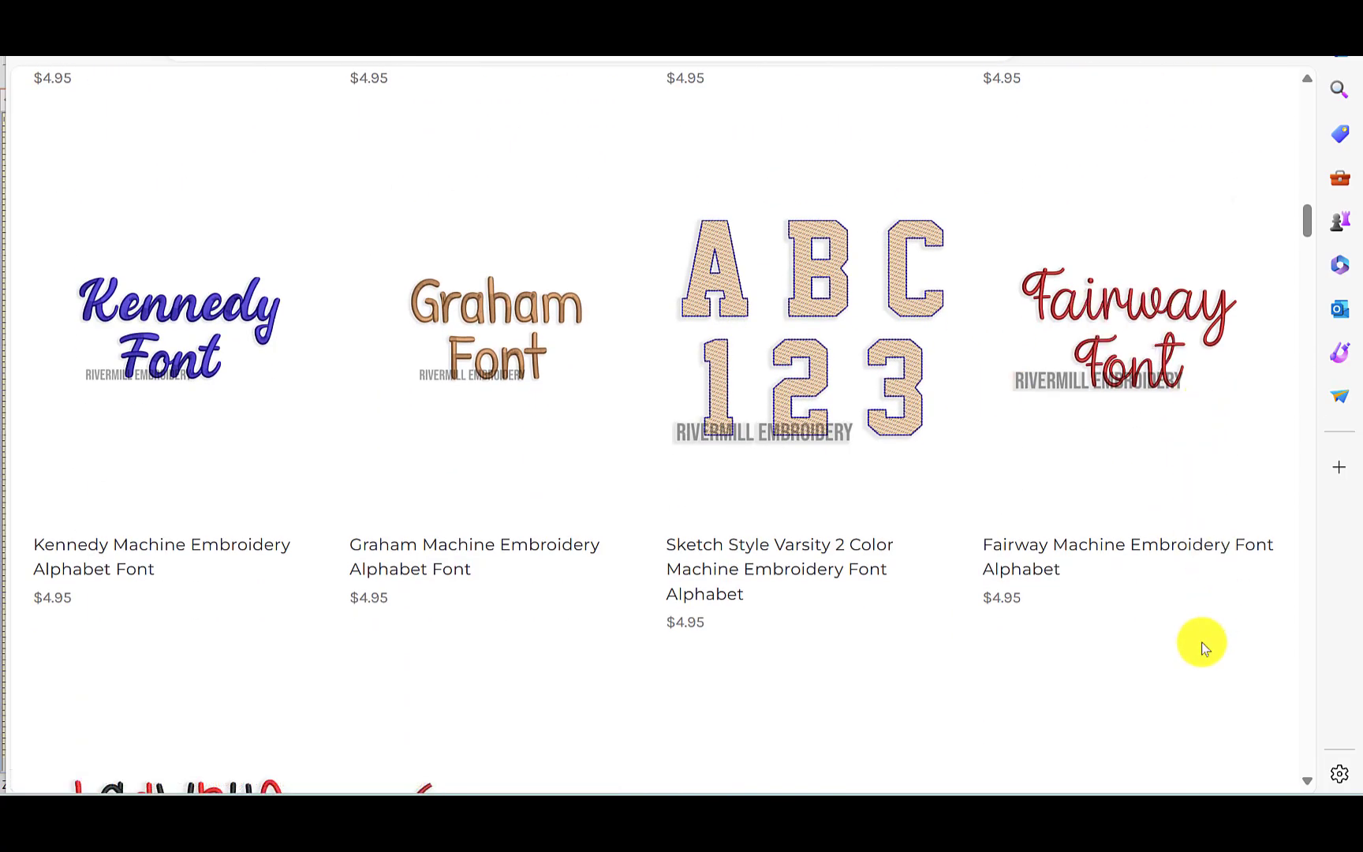
scroll(1201, 643, "down", 4)
scroll(1201, 643, "down", 1)
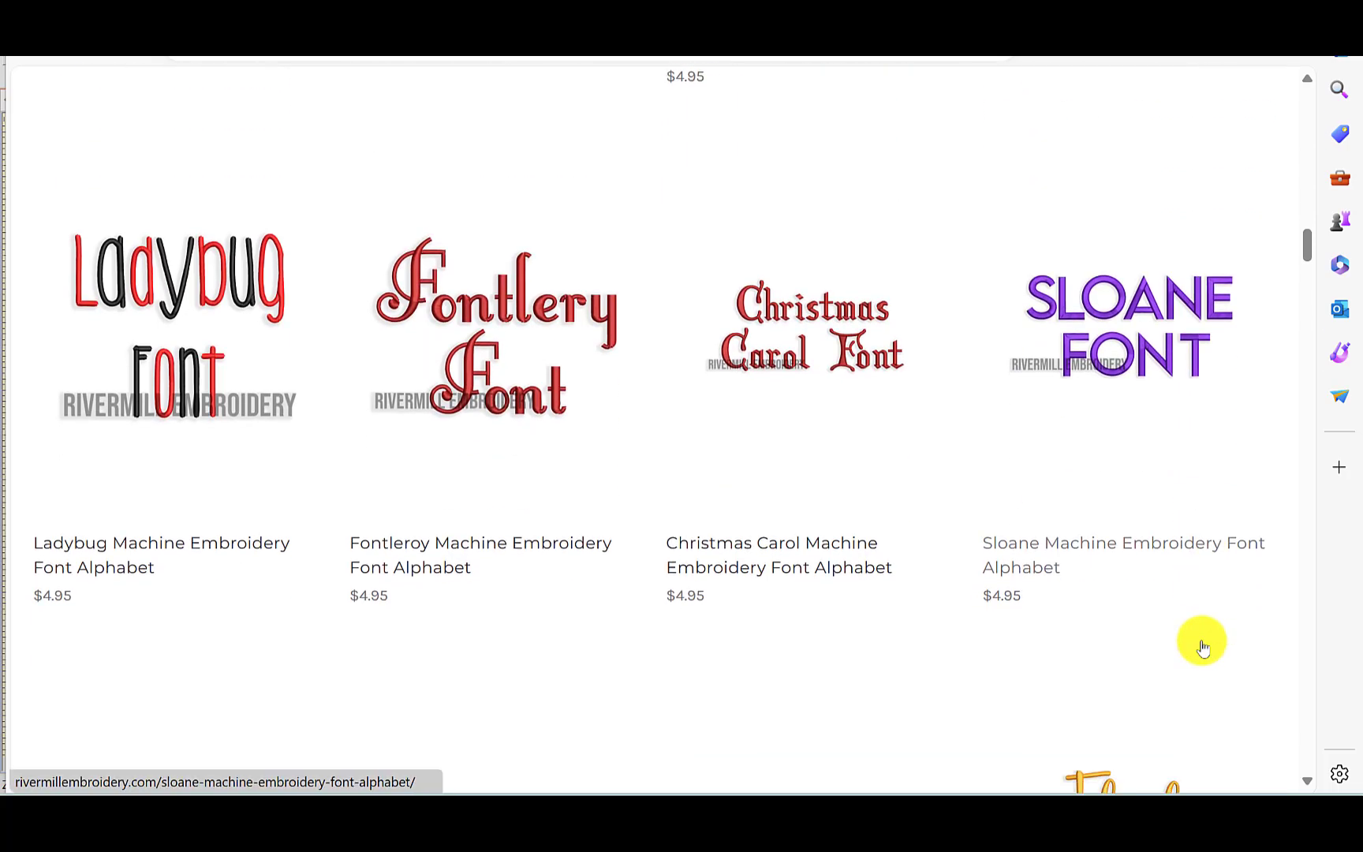
scroll(1201, 643, "down", 4)
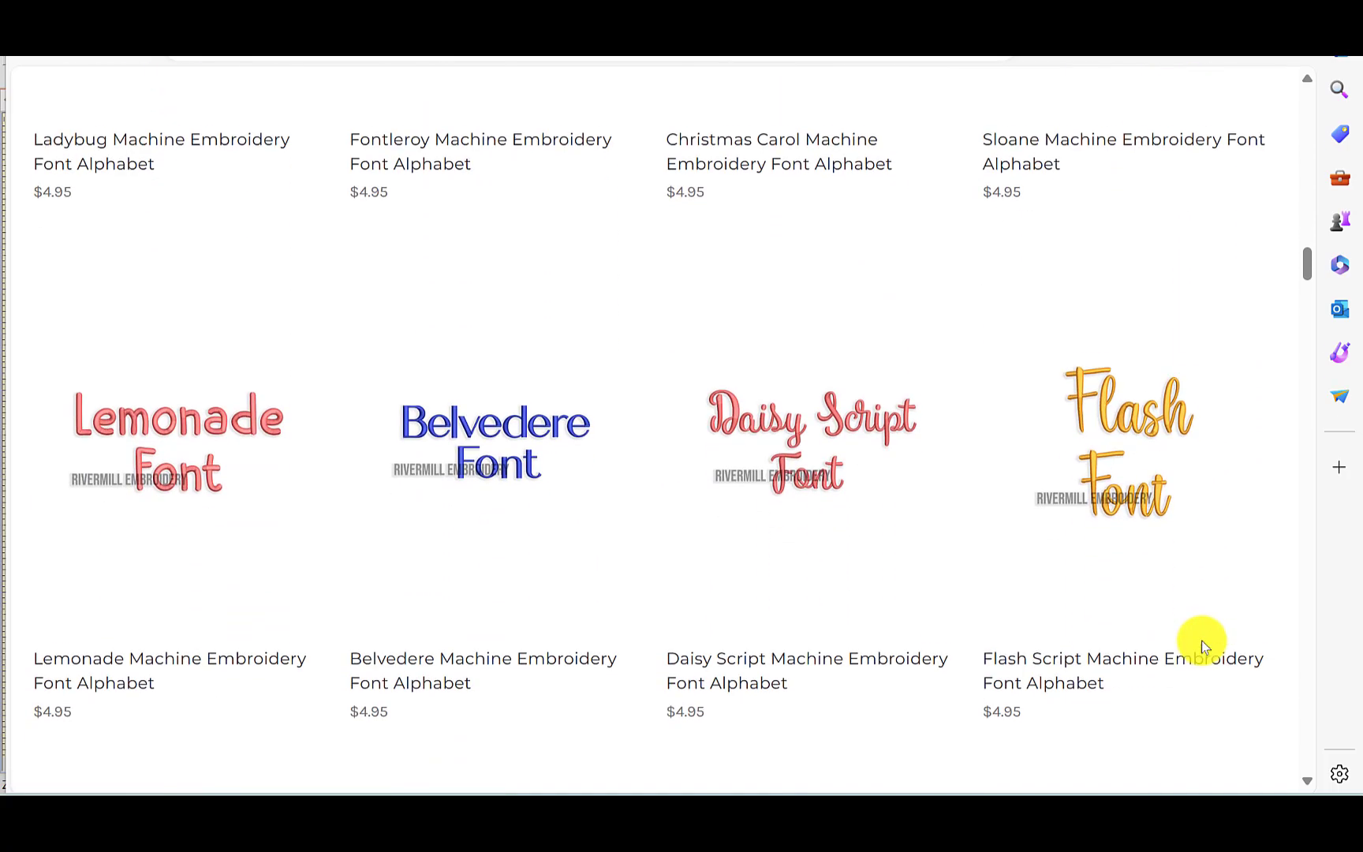
scroll(1201, 644, "down", 4)
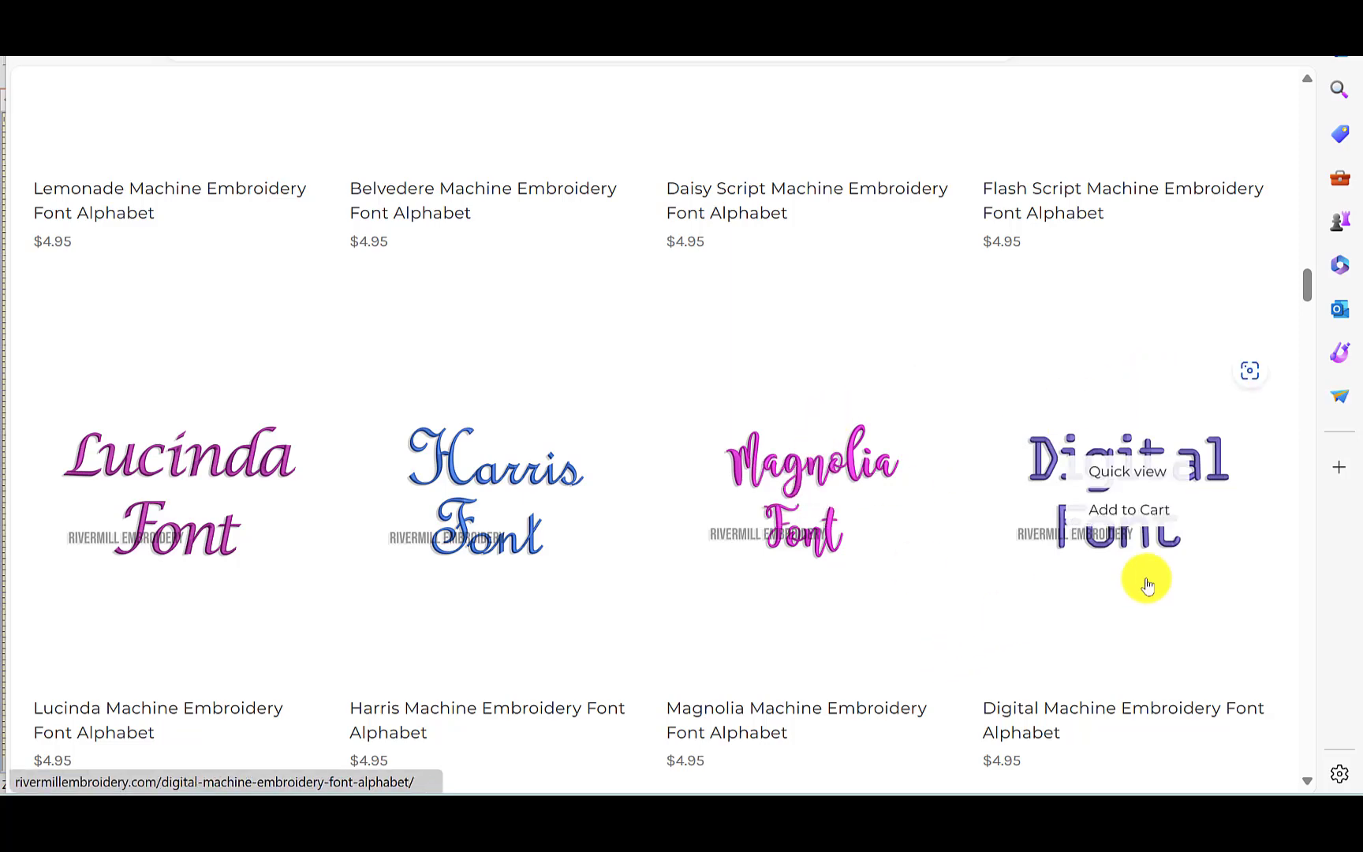
scroll(1151, 584, "down", 3)
scroll(1153, 587, "down", 1)
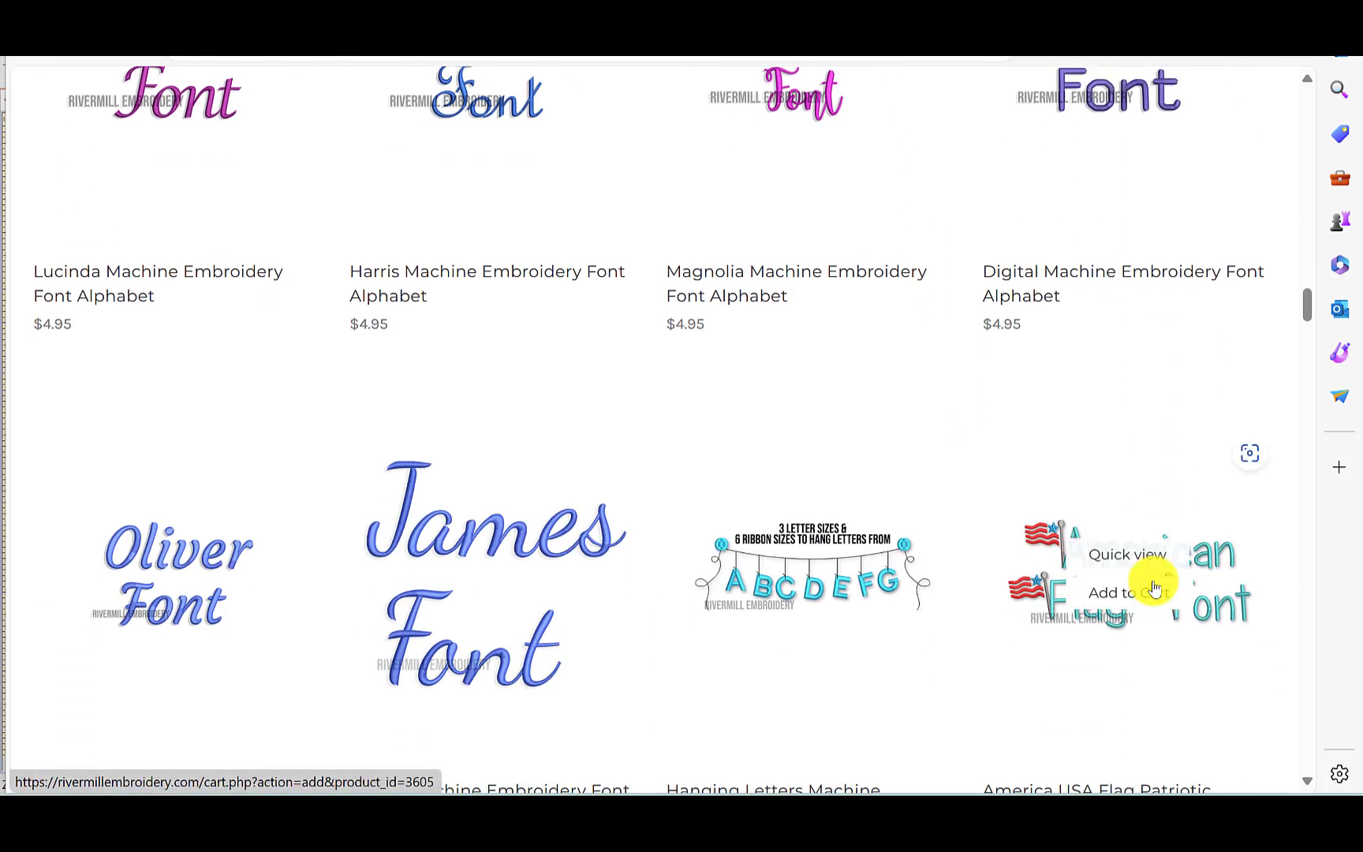
scroll(1153, 588, "down", 5)
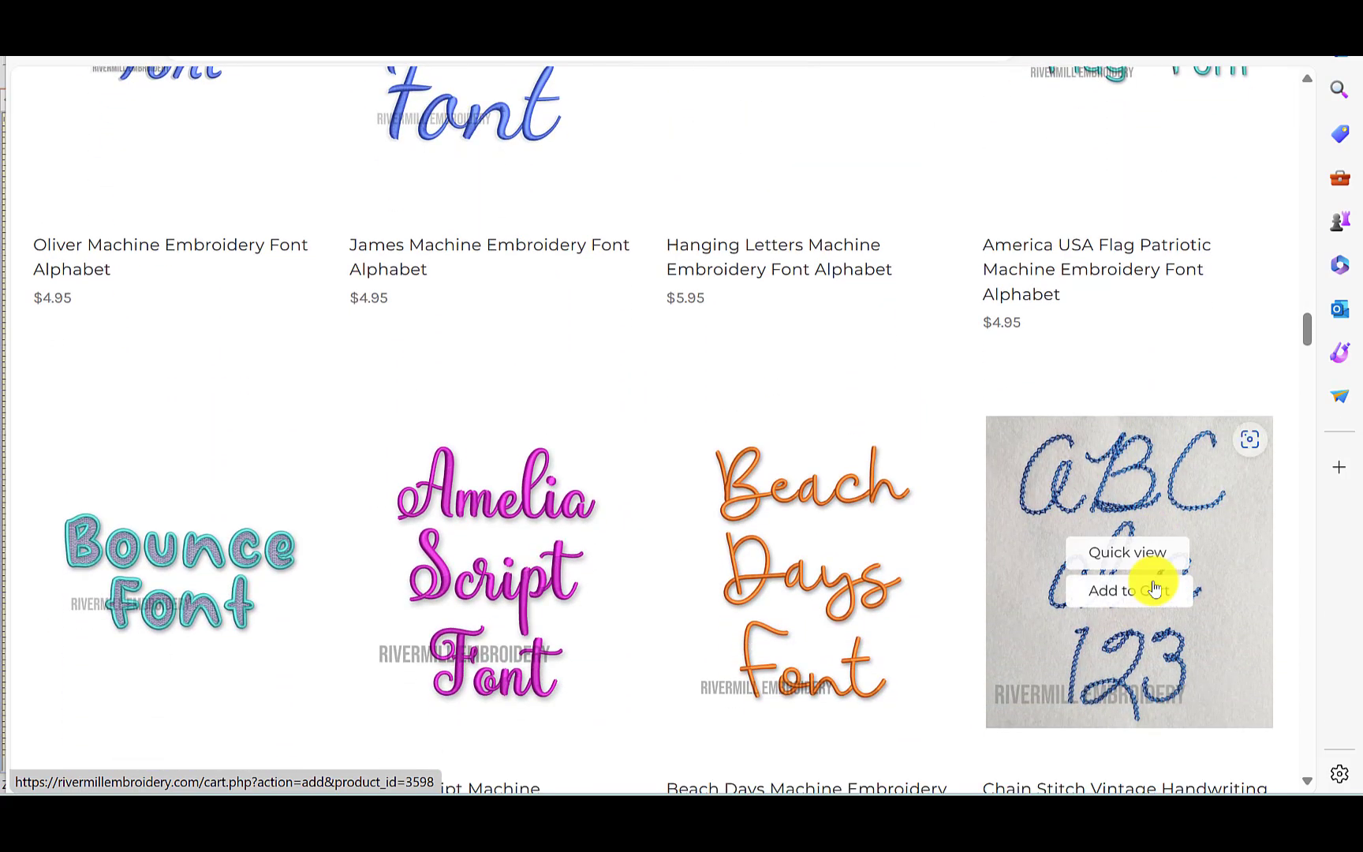
scroll(1153, 584, "down", 4)
scroll(406, 459, "down", 5)
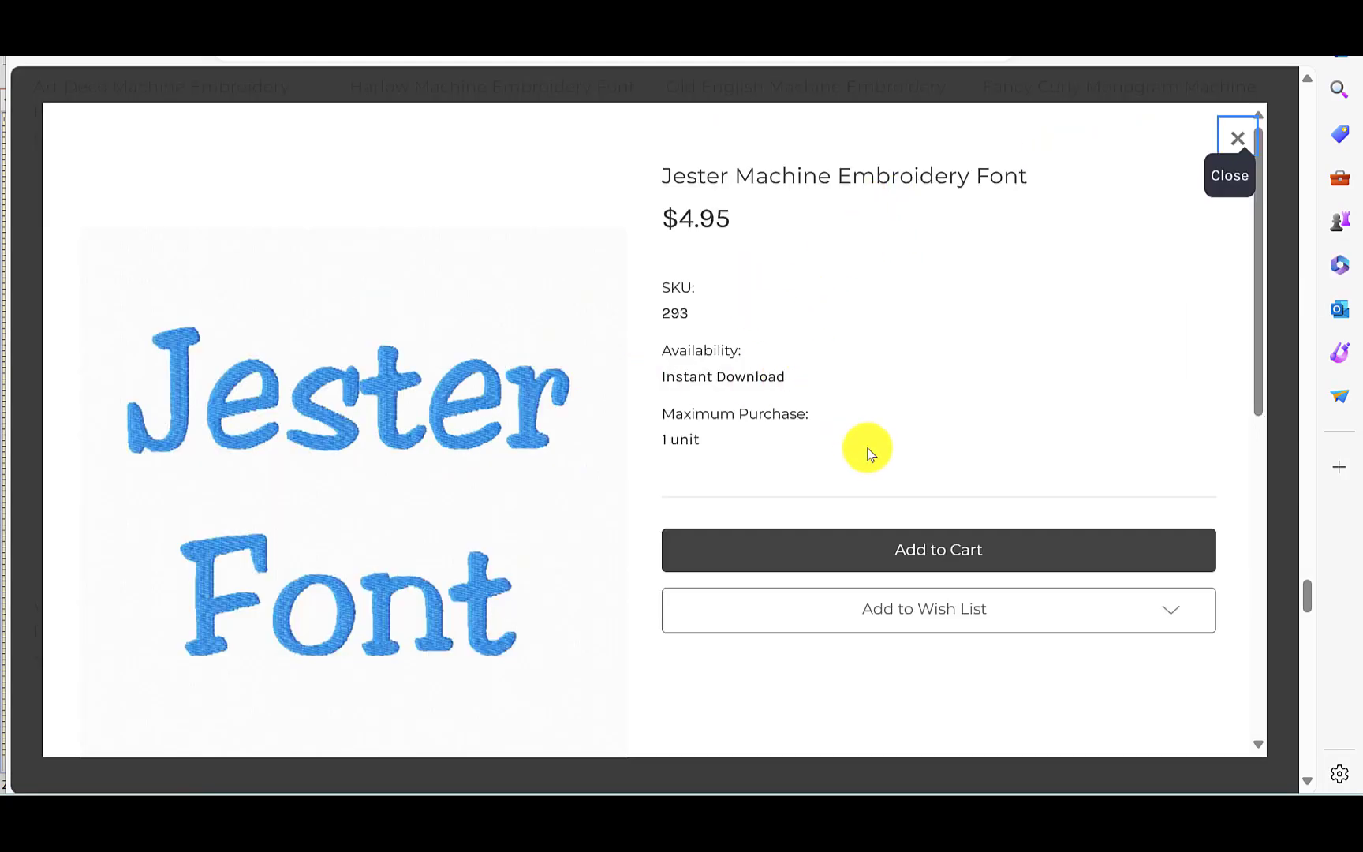
- Add Jester Machine Embroidery Font to the cart and complete the order through PayPal with the preselected payment method
left_click(962, 549)
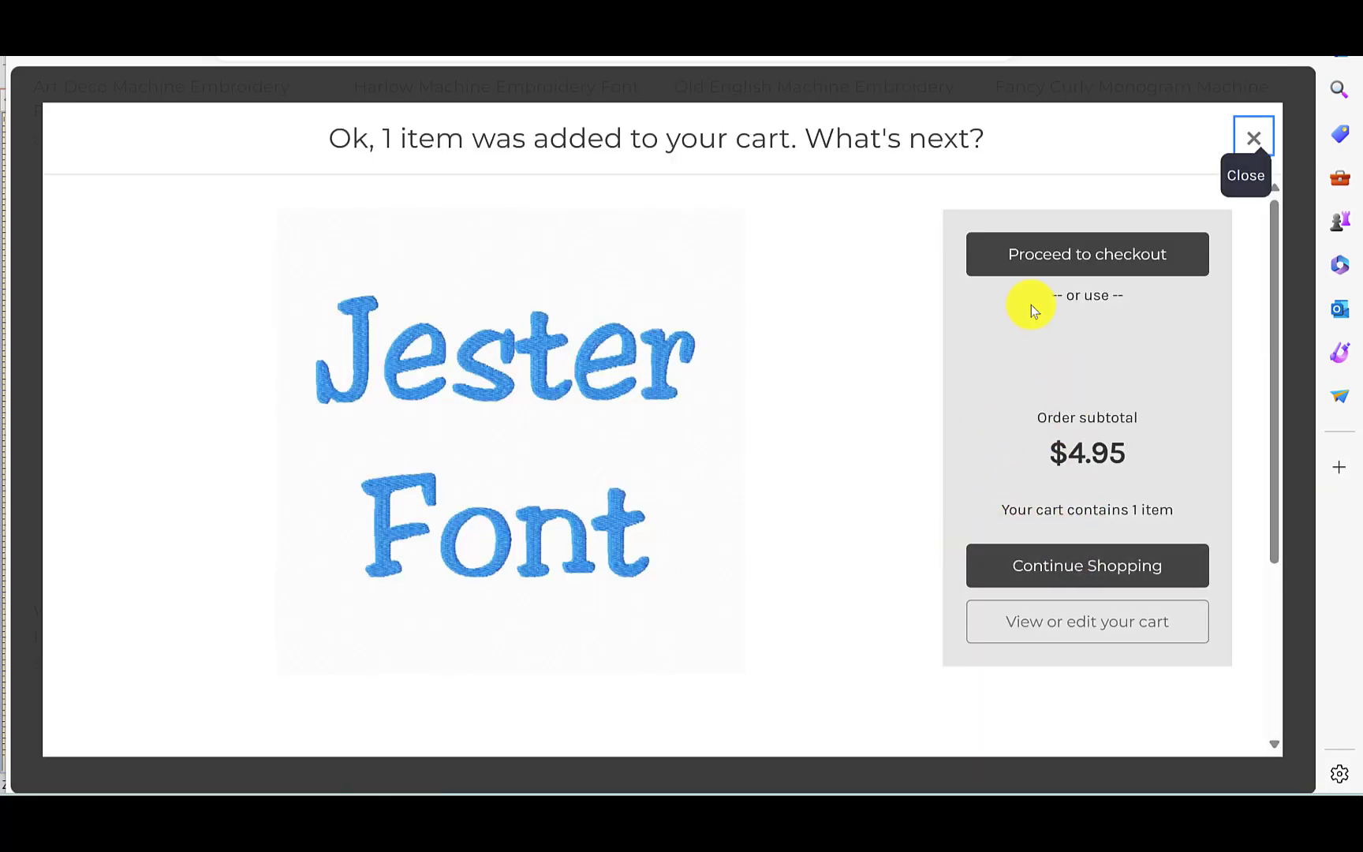
left_click(1089, 335)
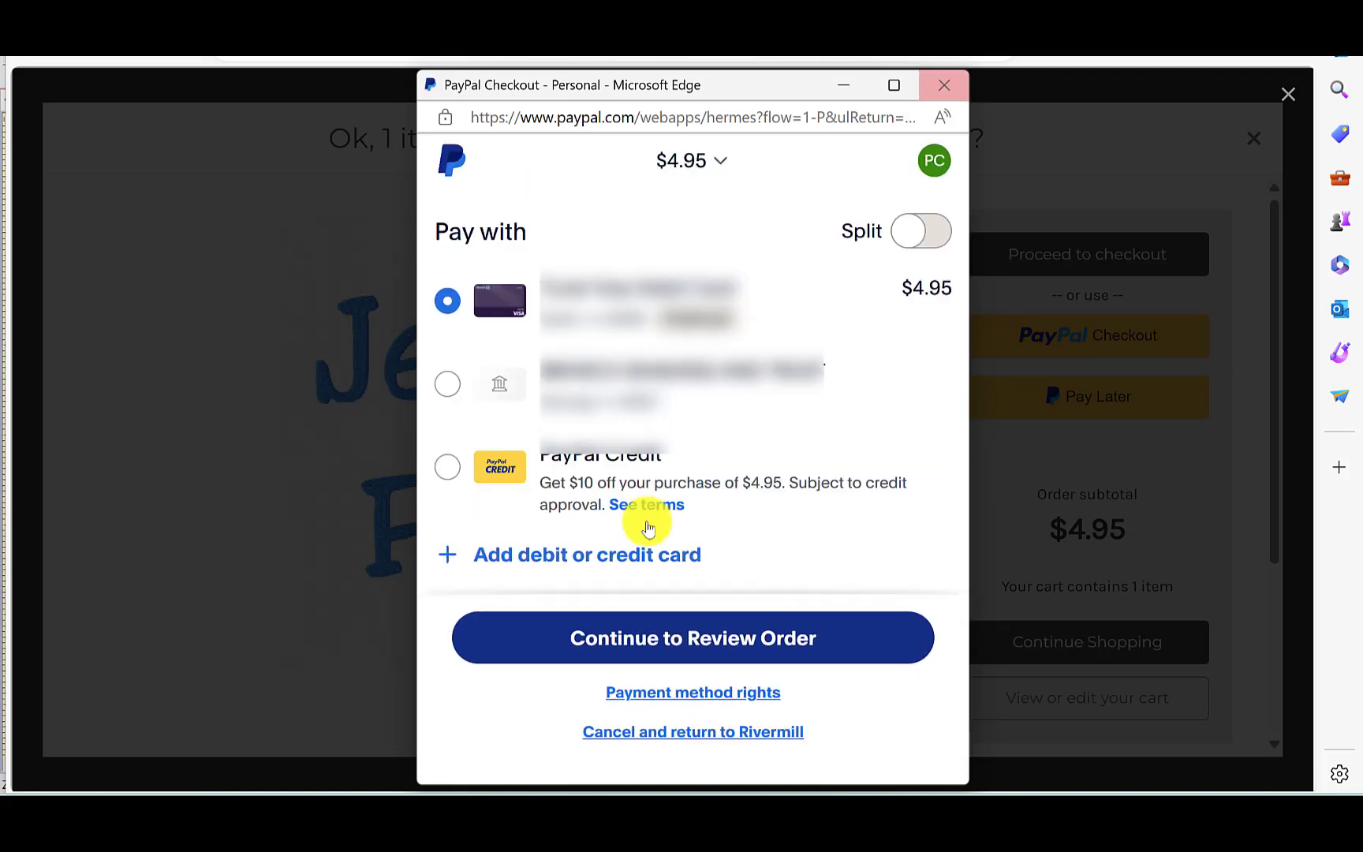
left_click(685, 639)
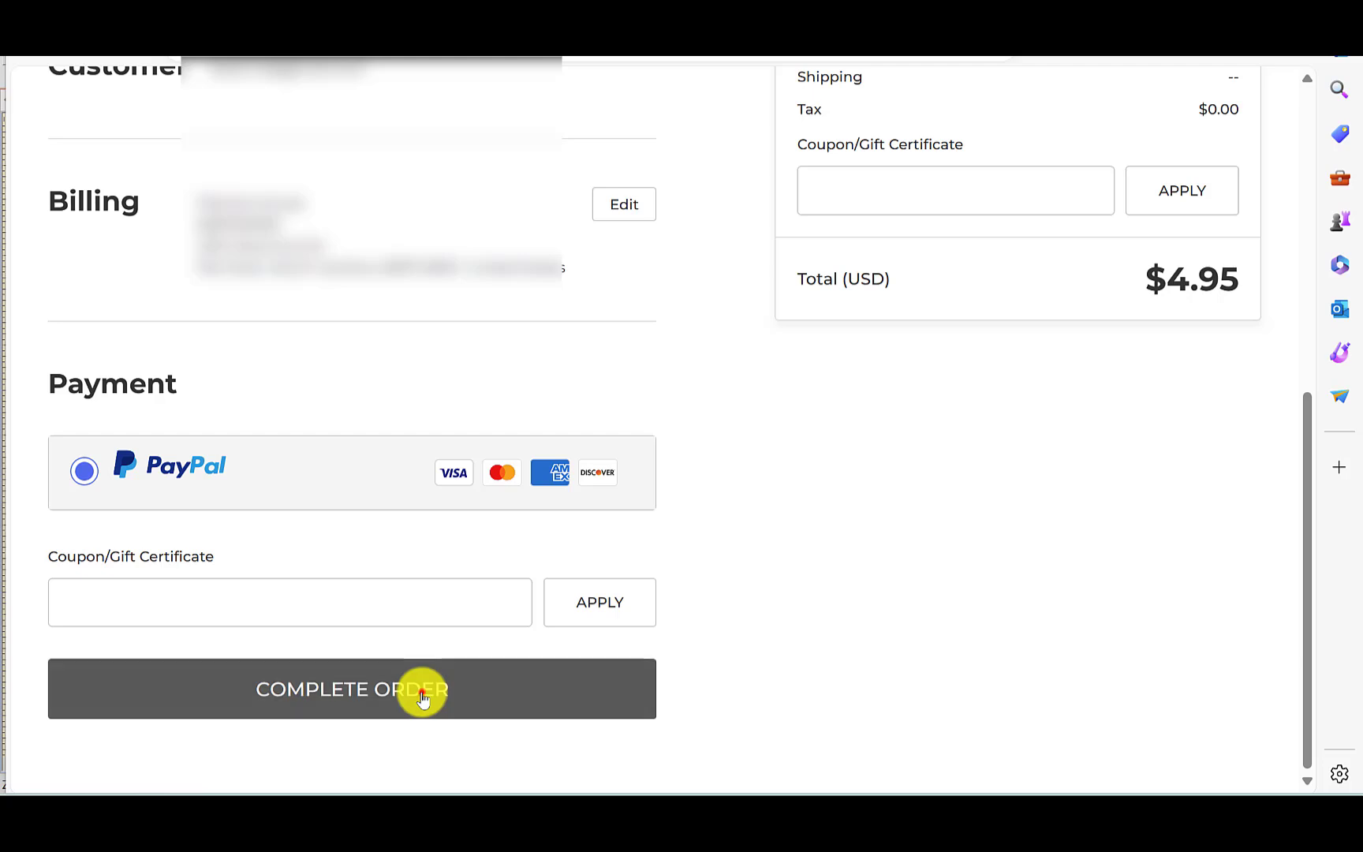
left_click(423, 697)
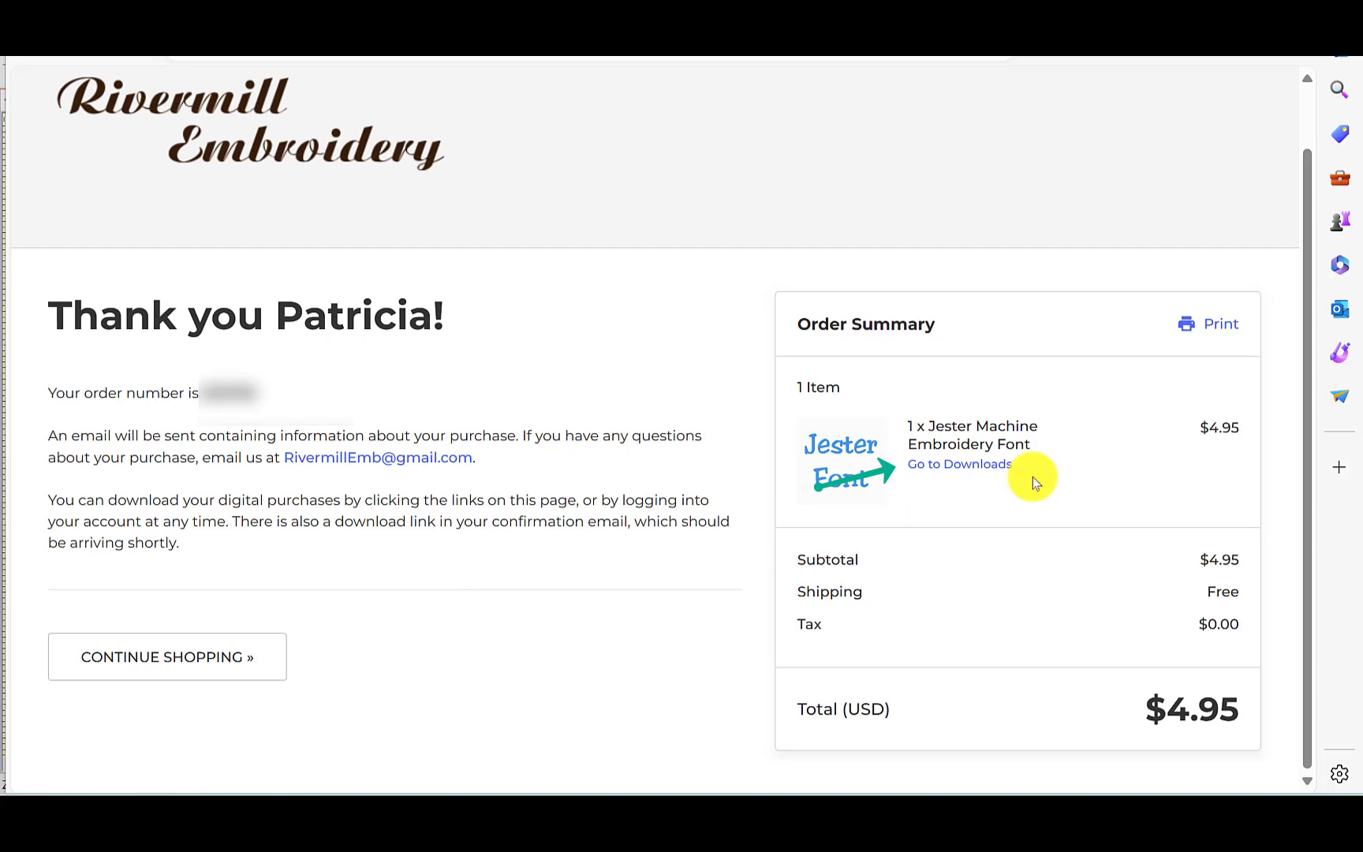
- Open the order's downloads page and download jesterfont.zip
left_click(969, 464)
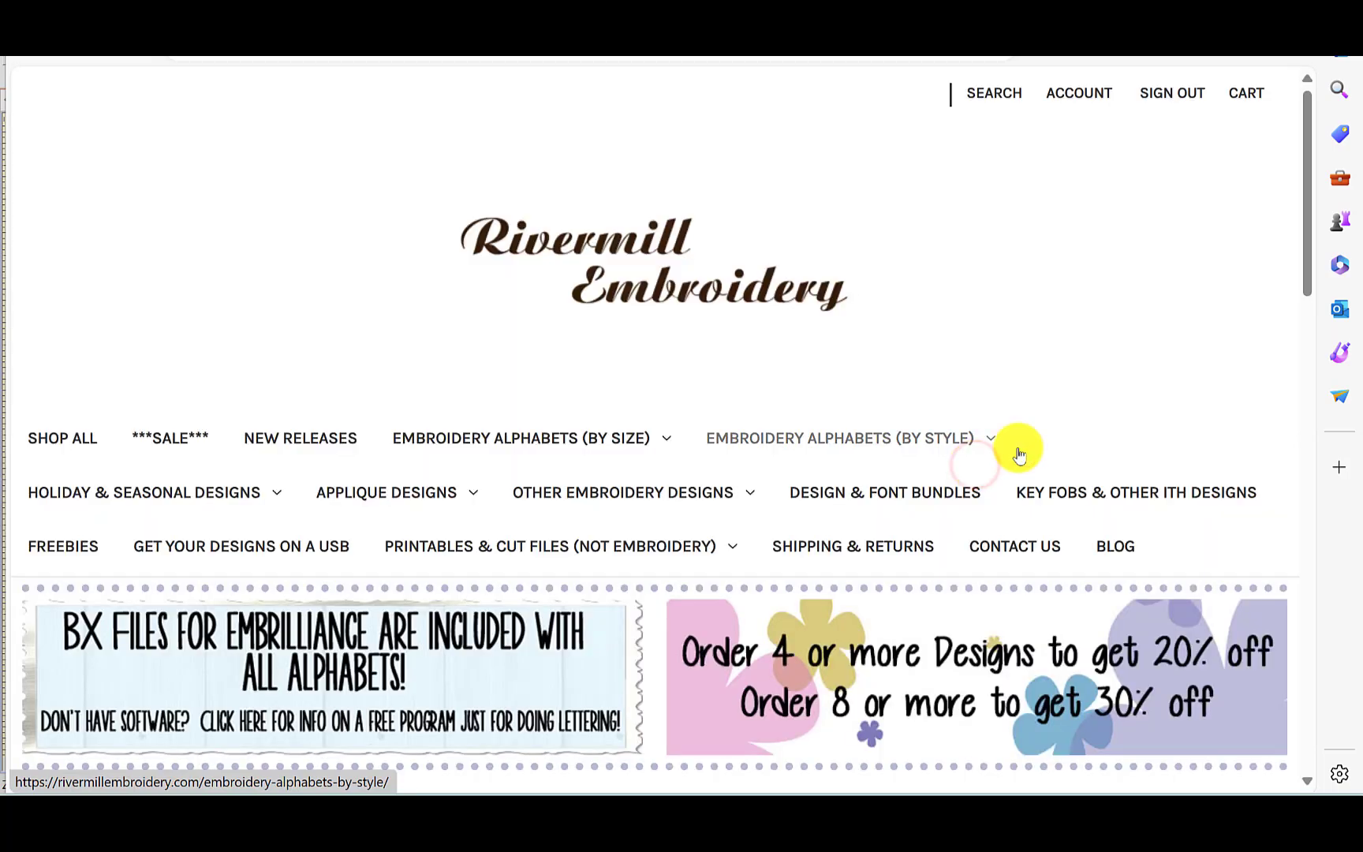
scroll(1183, 374, "down", 10)
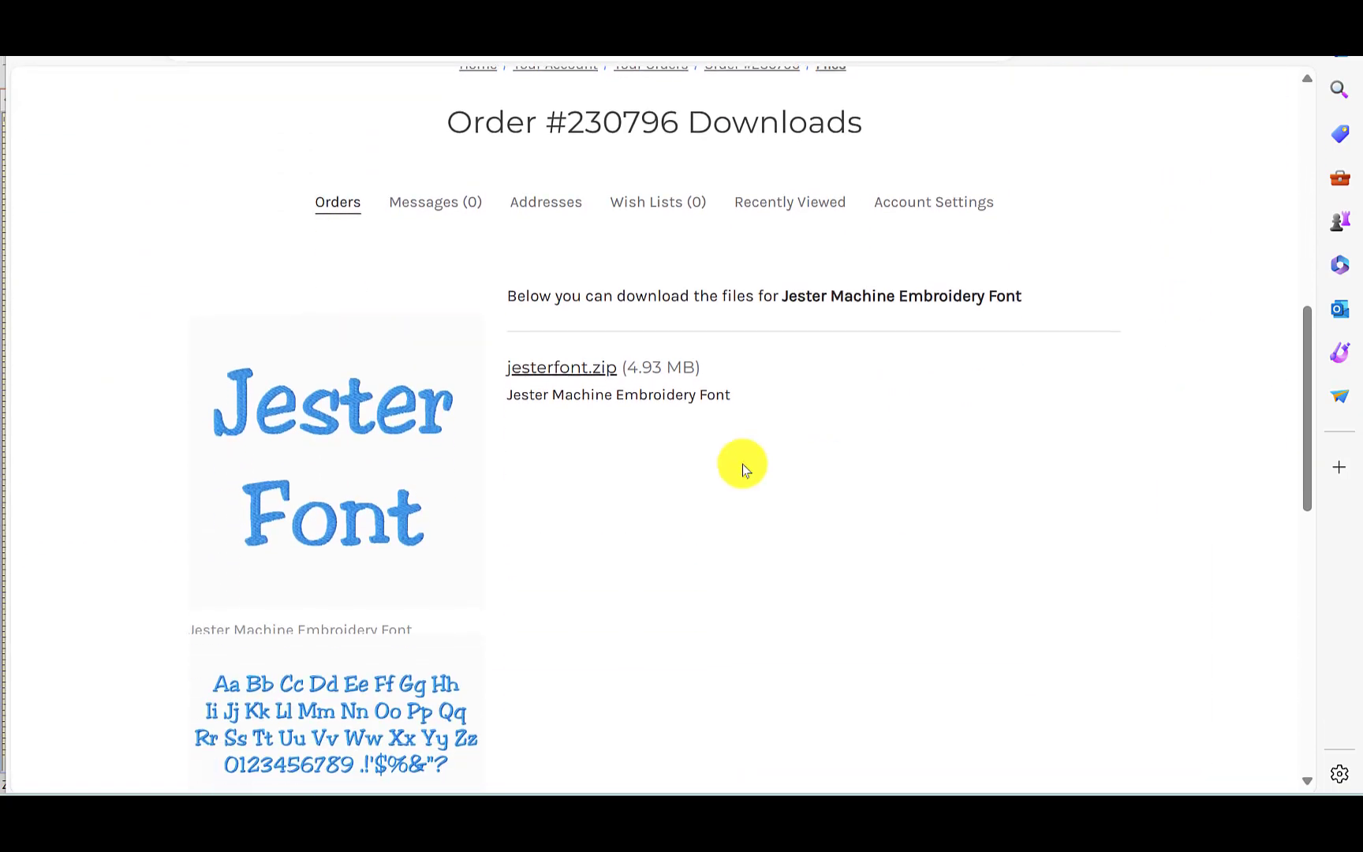
left_click(577, 371)
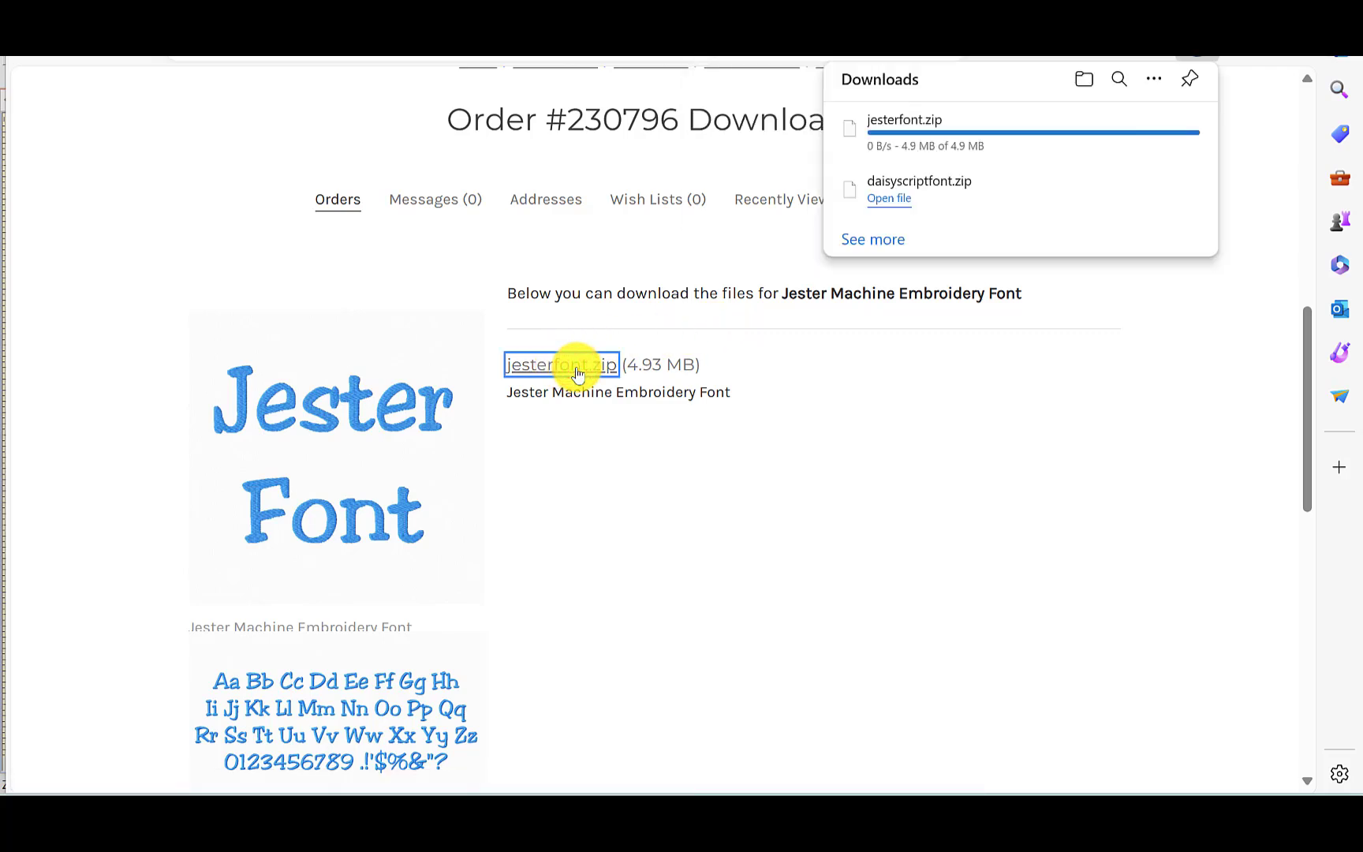
- Extract jesterfont.zip to the jesterfont folder in Downloads and open the extracted inner jesterfont folder
mouse_move(1002, 141)
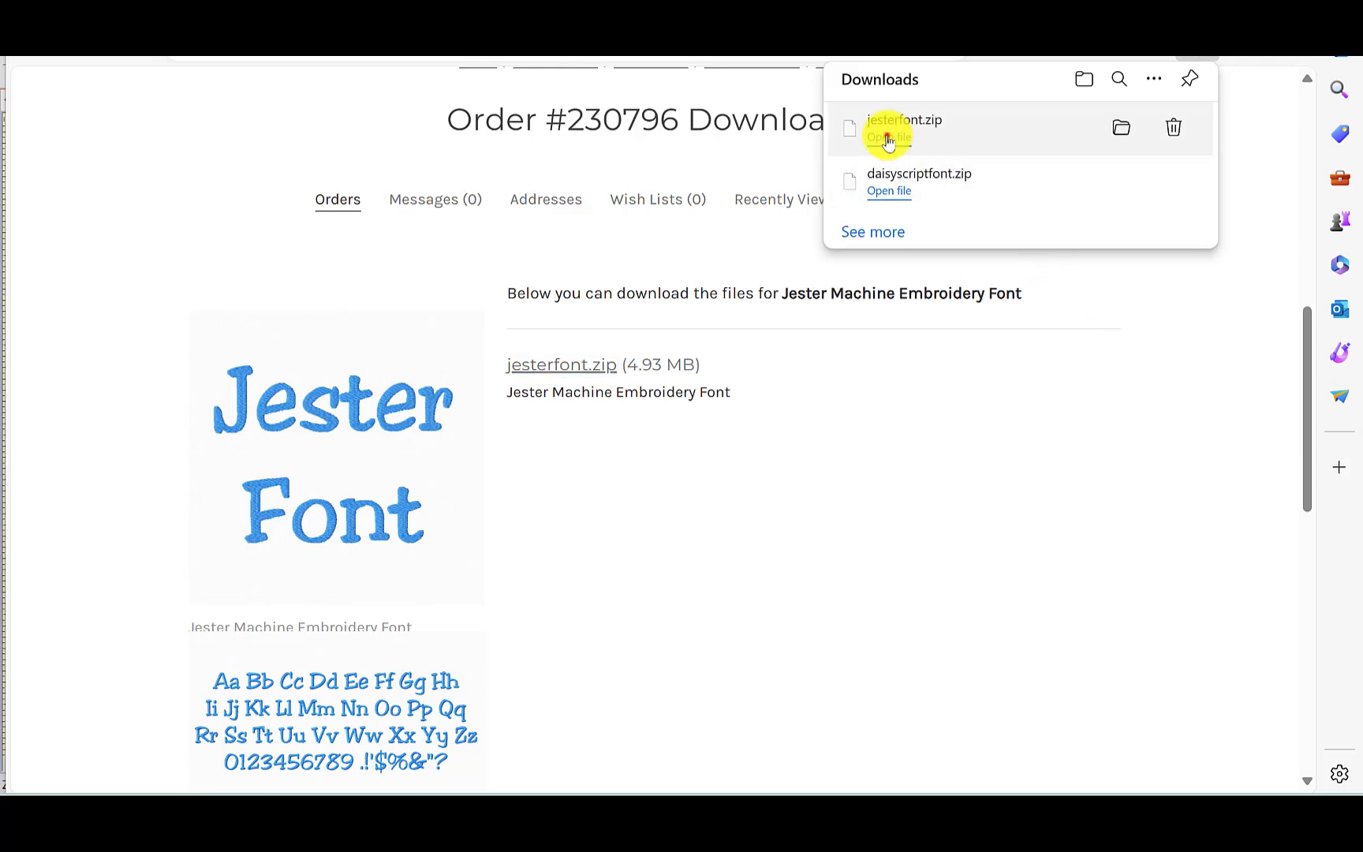
left_click(887, 139)
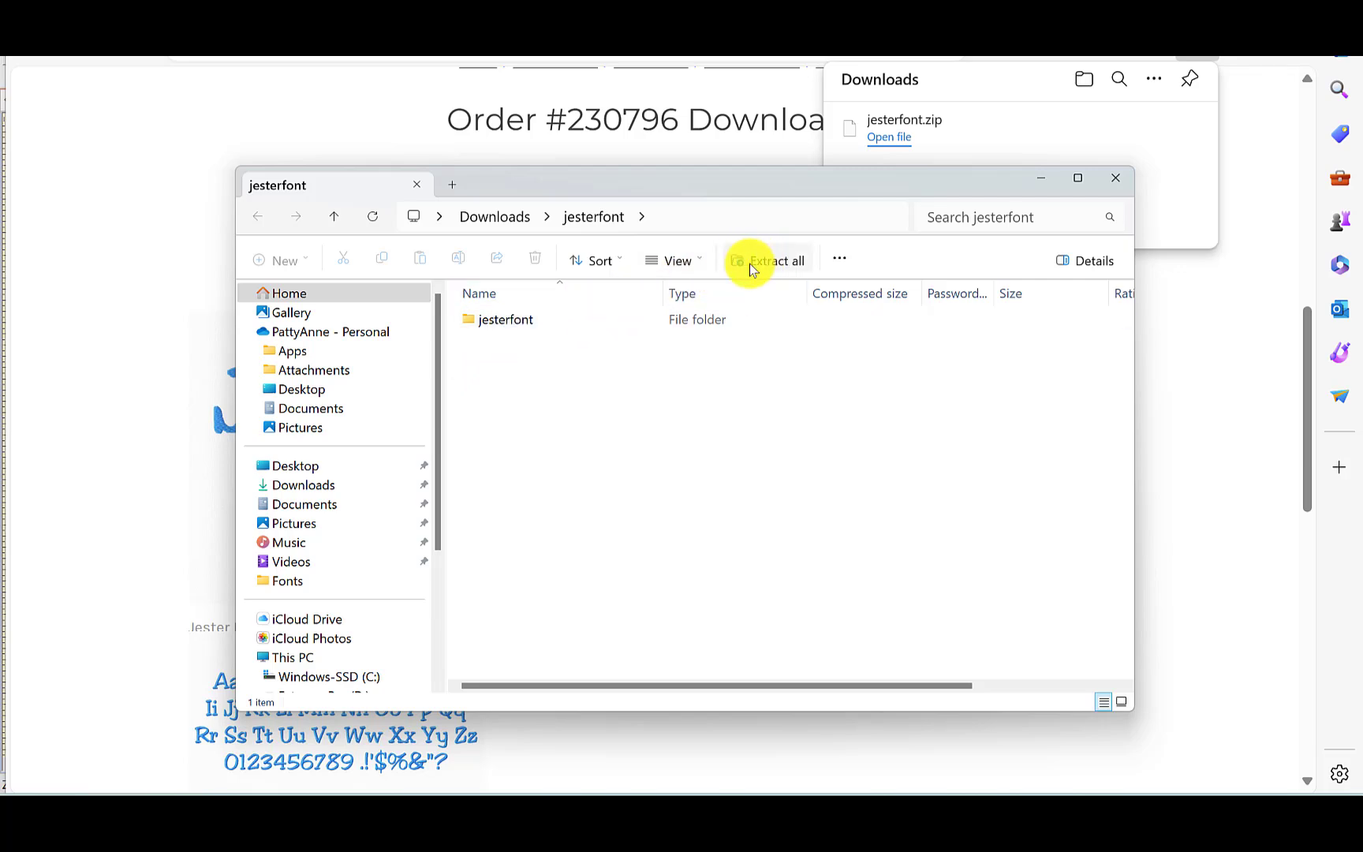
double_click(524, 323)
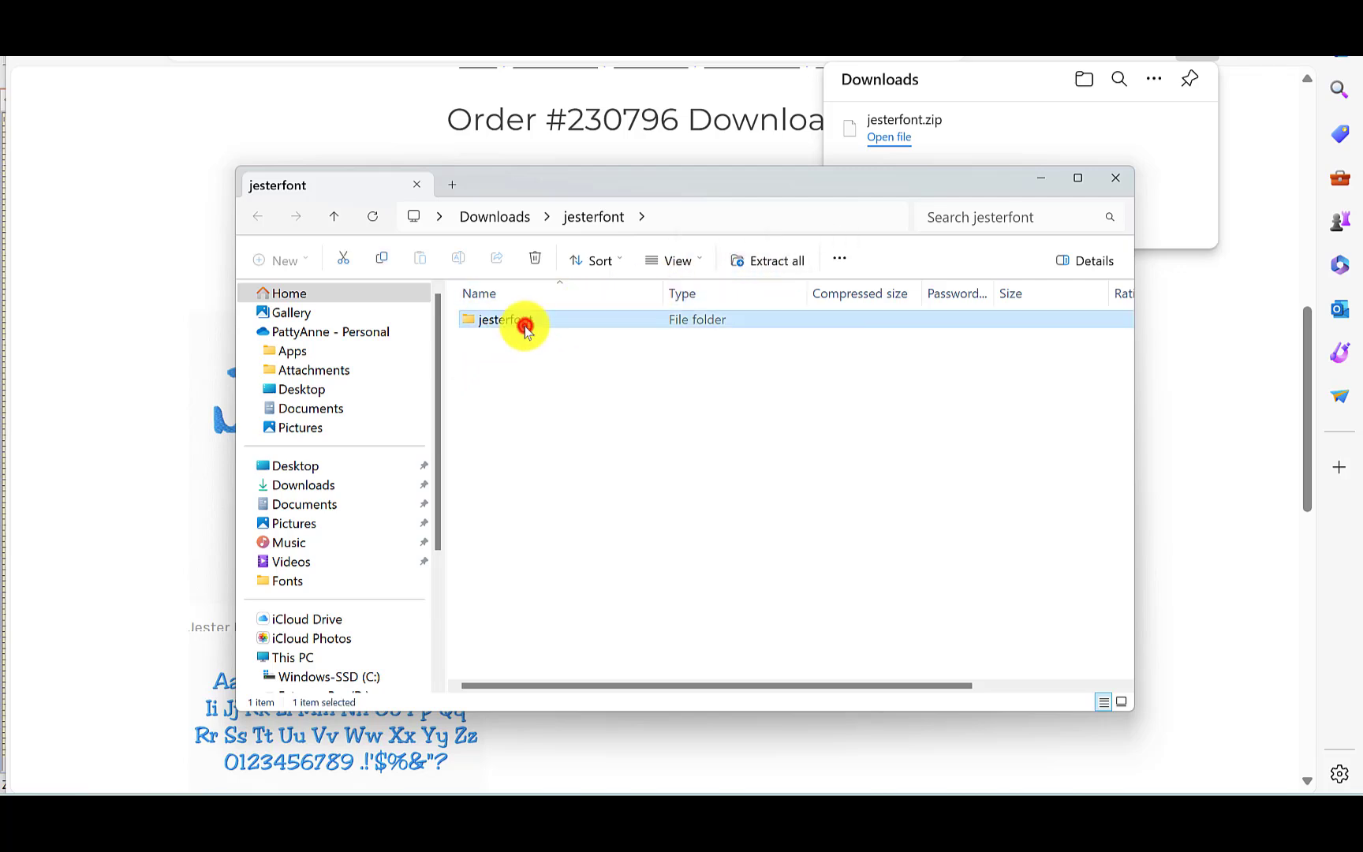
left_click(772, 261)
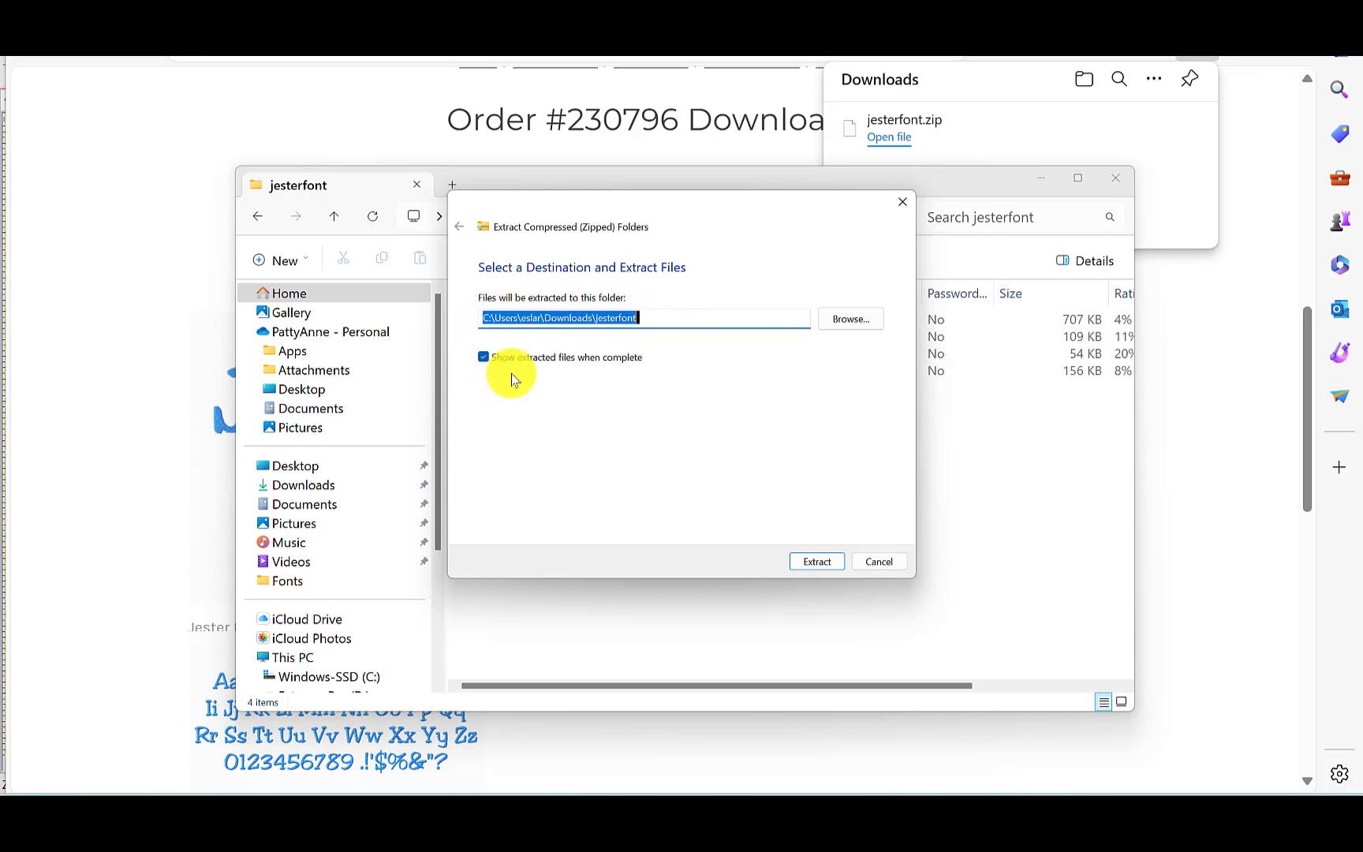
left_click(820, 561)
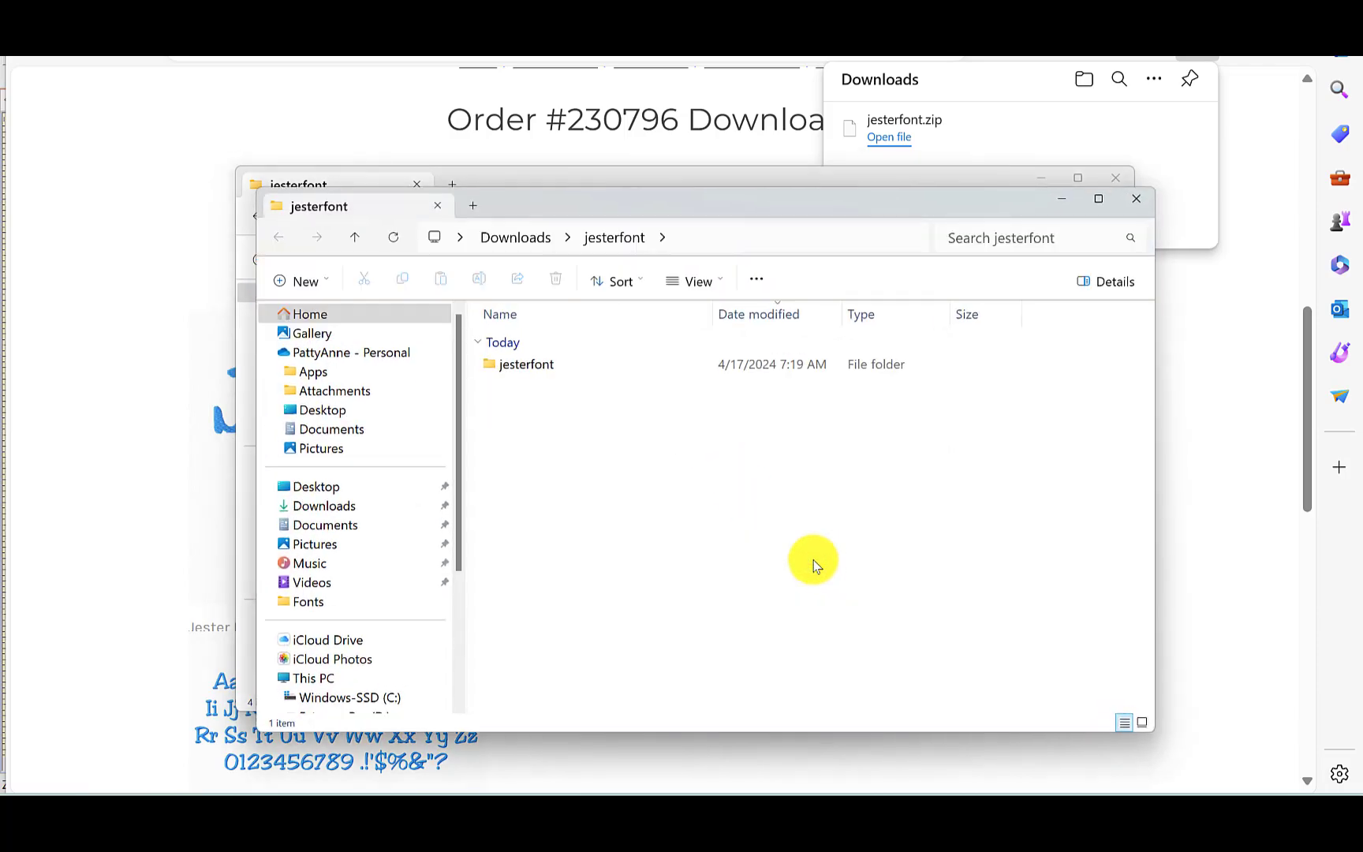
double_click(550, 365)
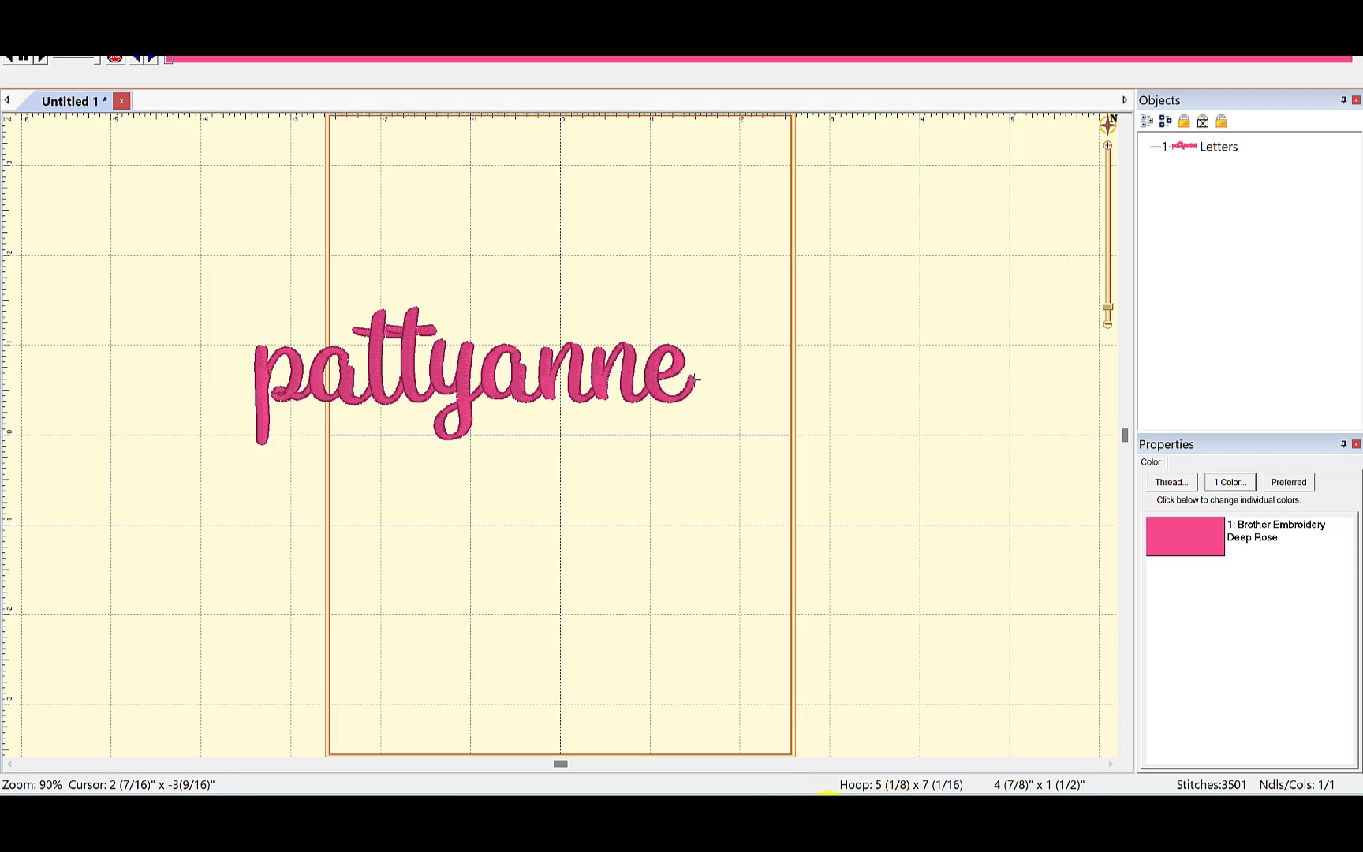
- Try to install Jester 2 Inch New in Embrilliance from the zipped jesterfont folder, and close that folder window
mouse_move(648, 816)
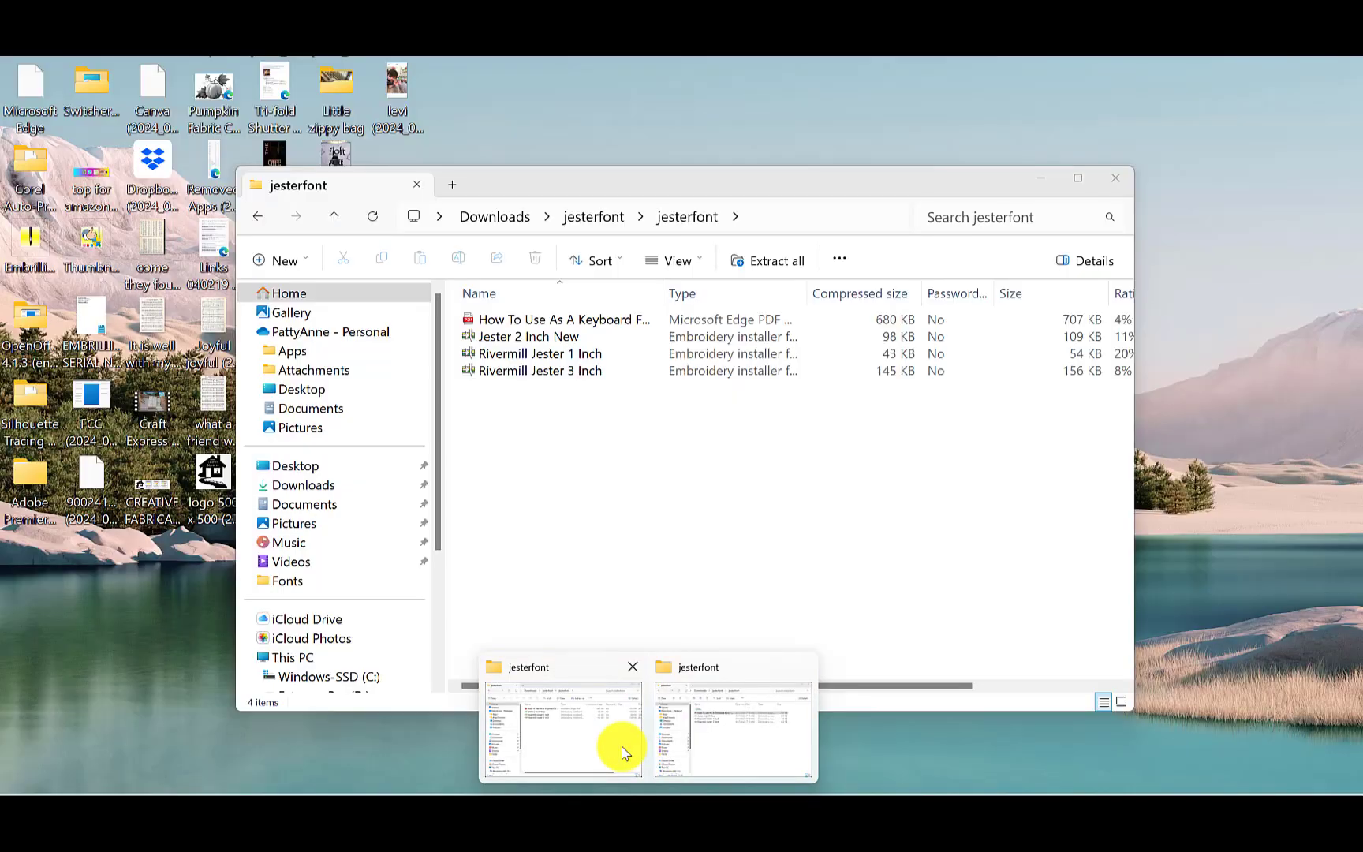
left_click(622, 746)
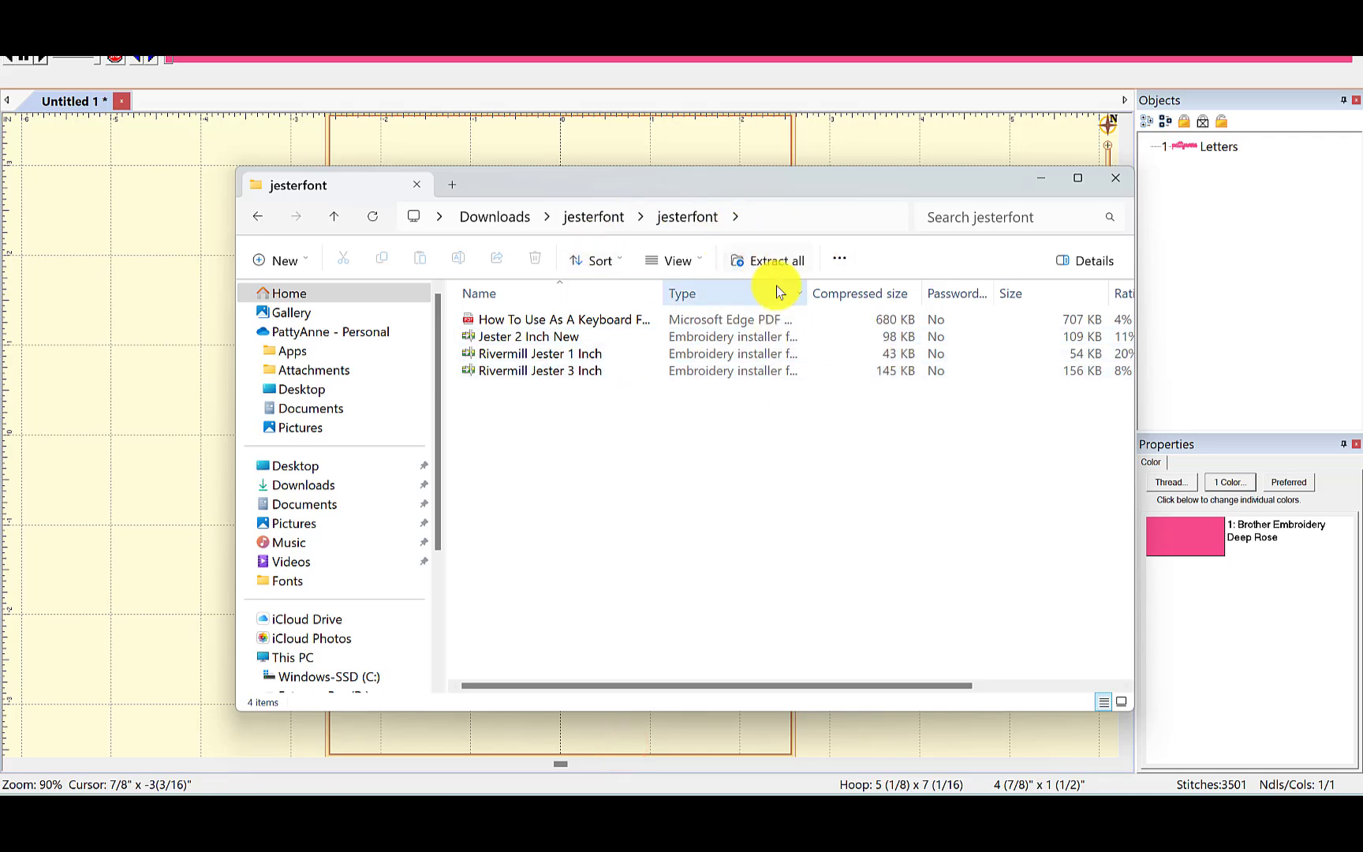
left_click_drag(672, 189, 983, 164)
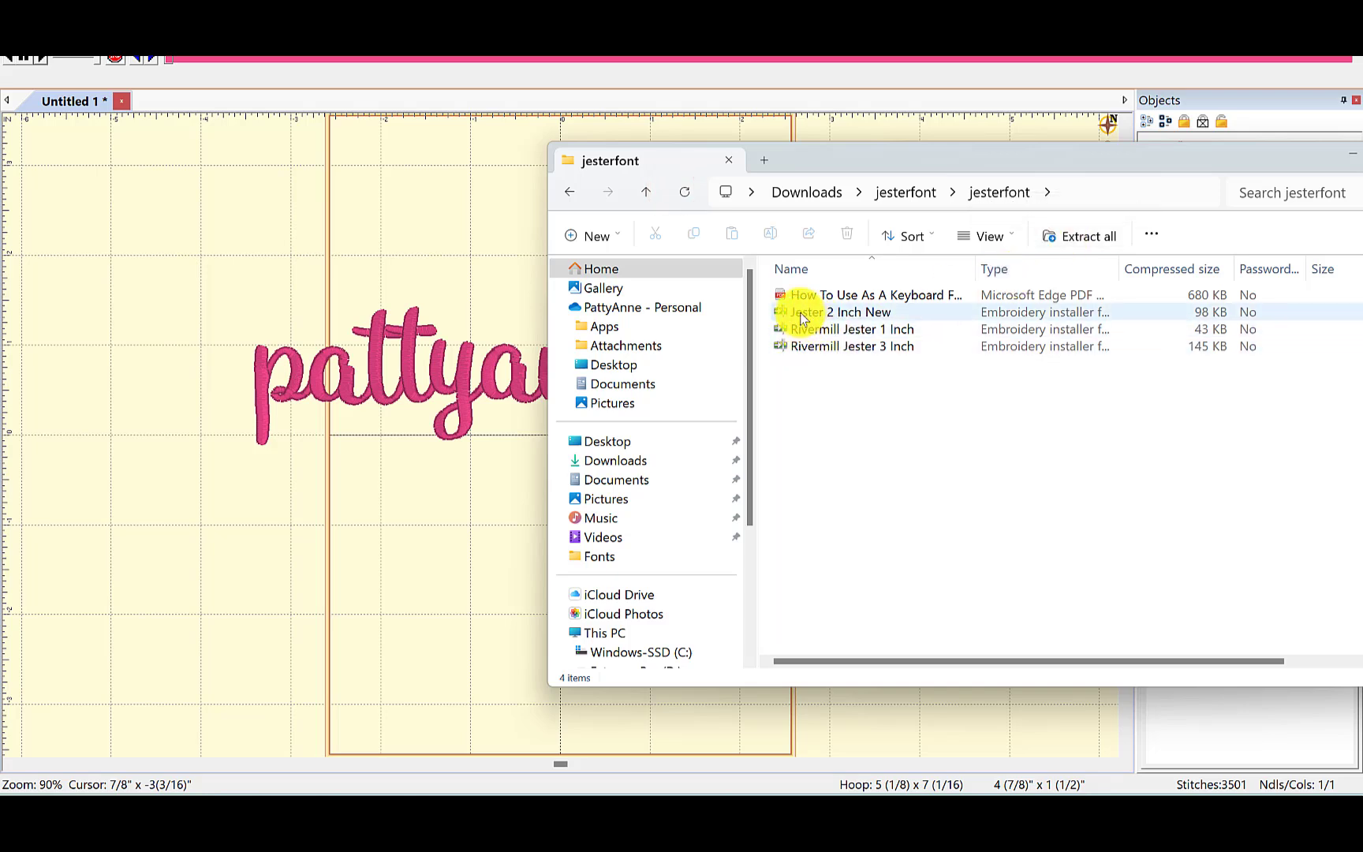
left_click_drag(796, 312, 991, 165)
mouse_move(804, 813)
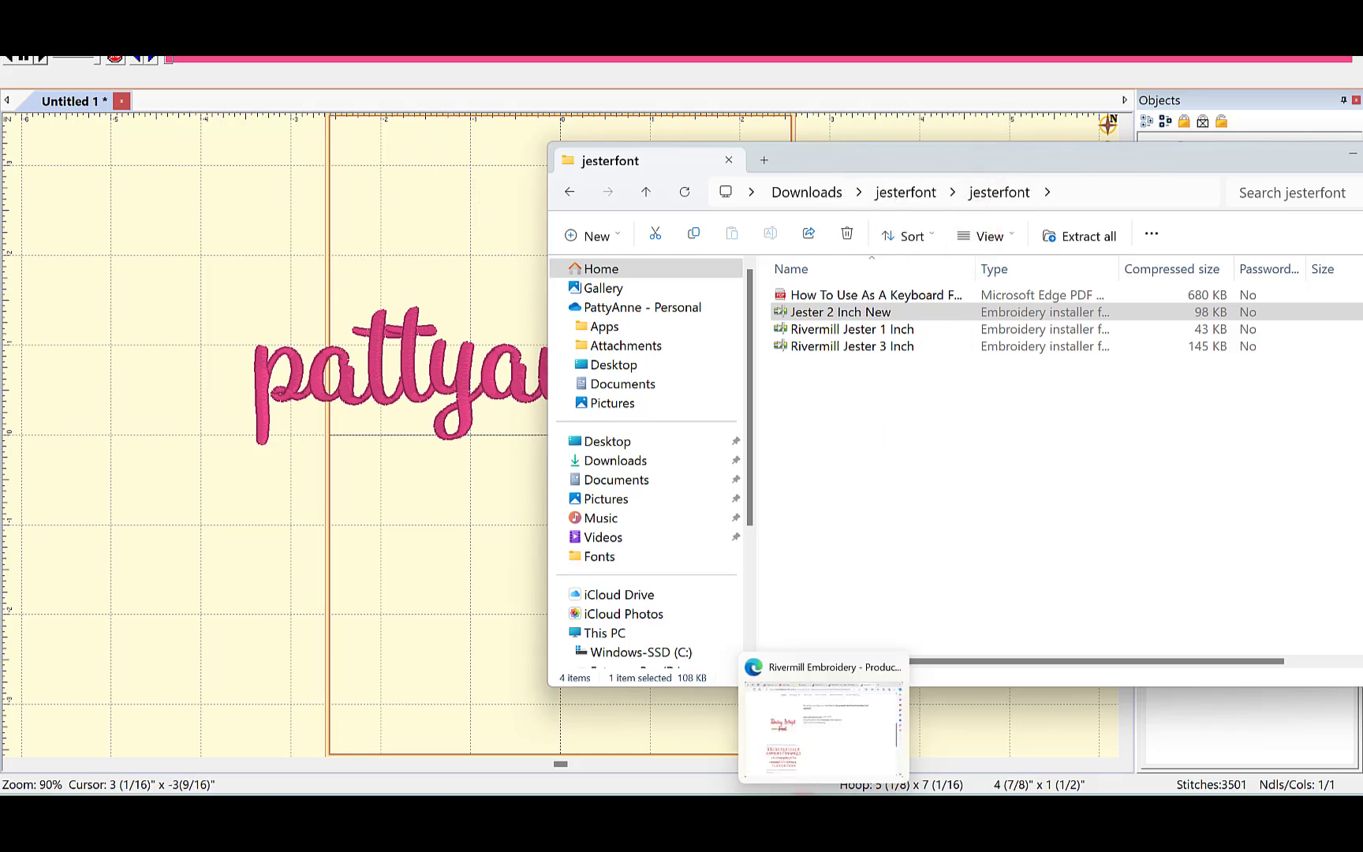
mouse_move(630, 792)
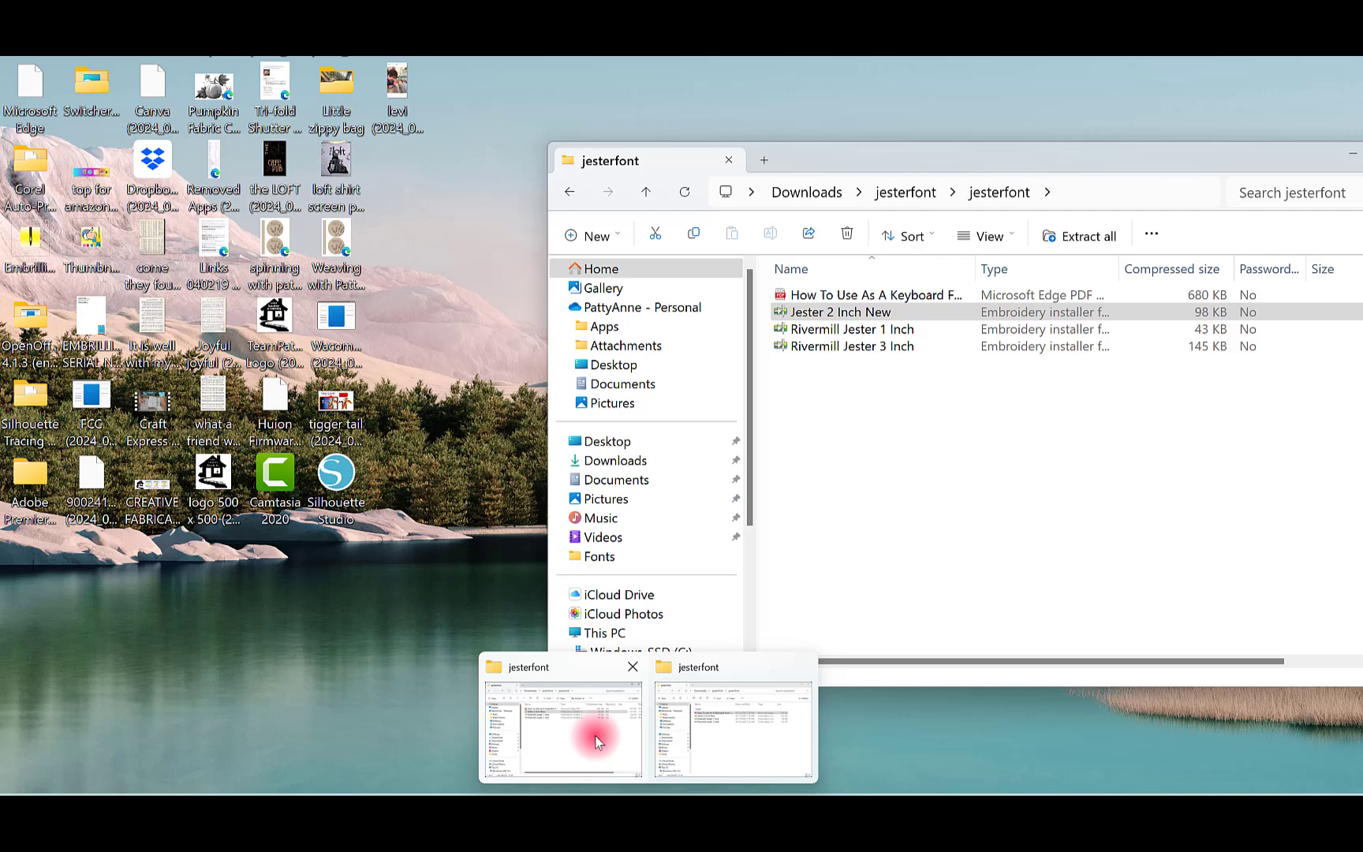
left_click(595, 735)
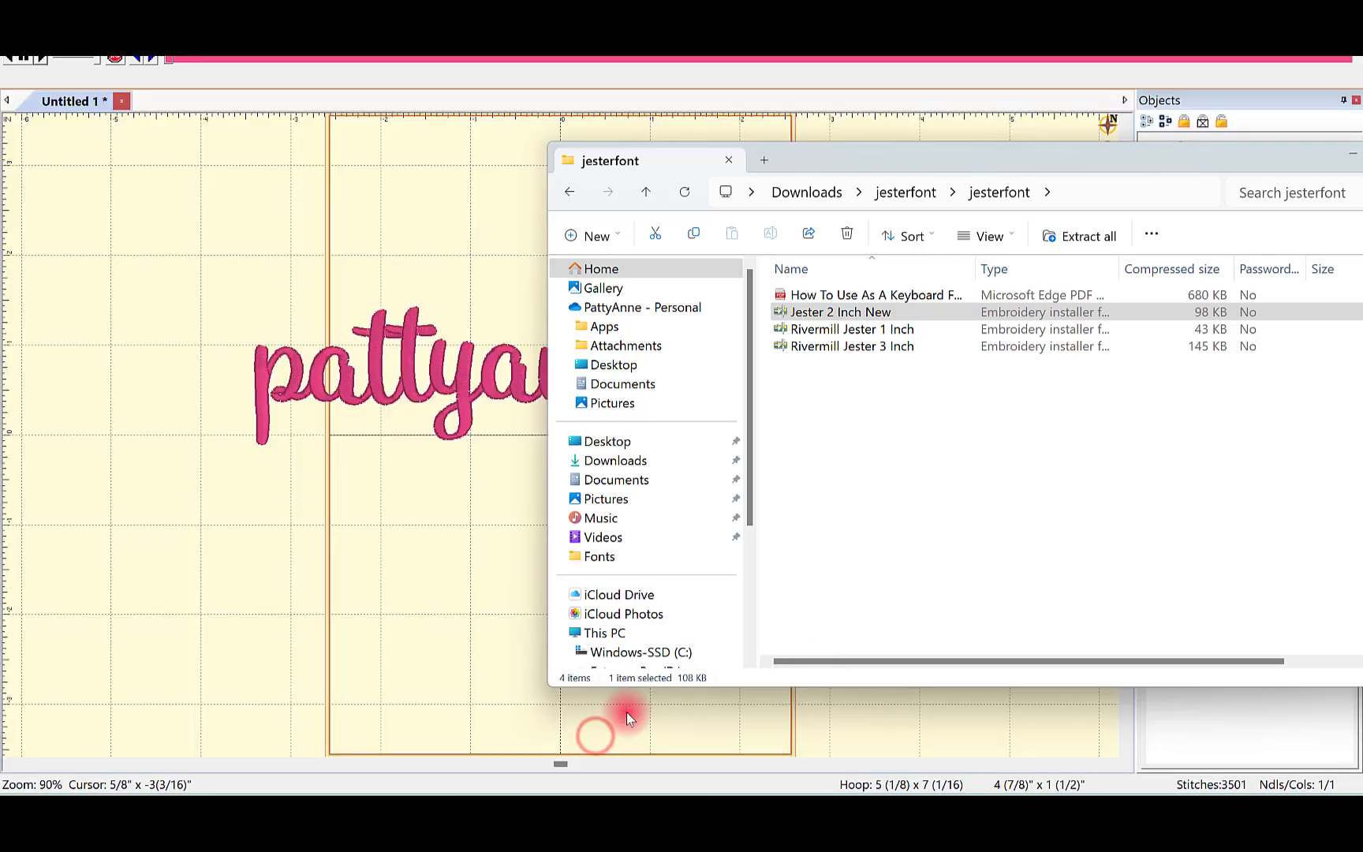
left_click_drag(1176, 164, 1053, 159)
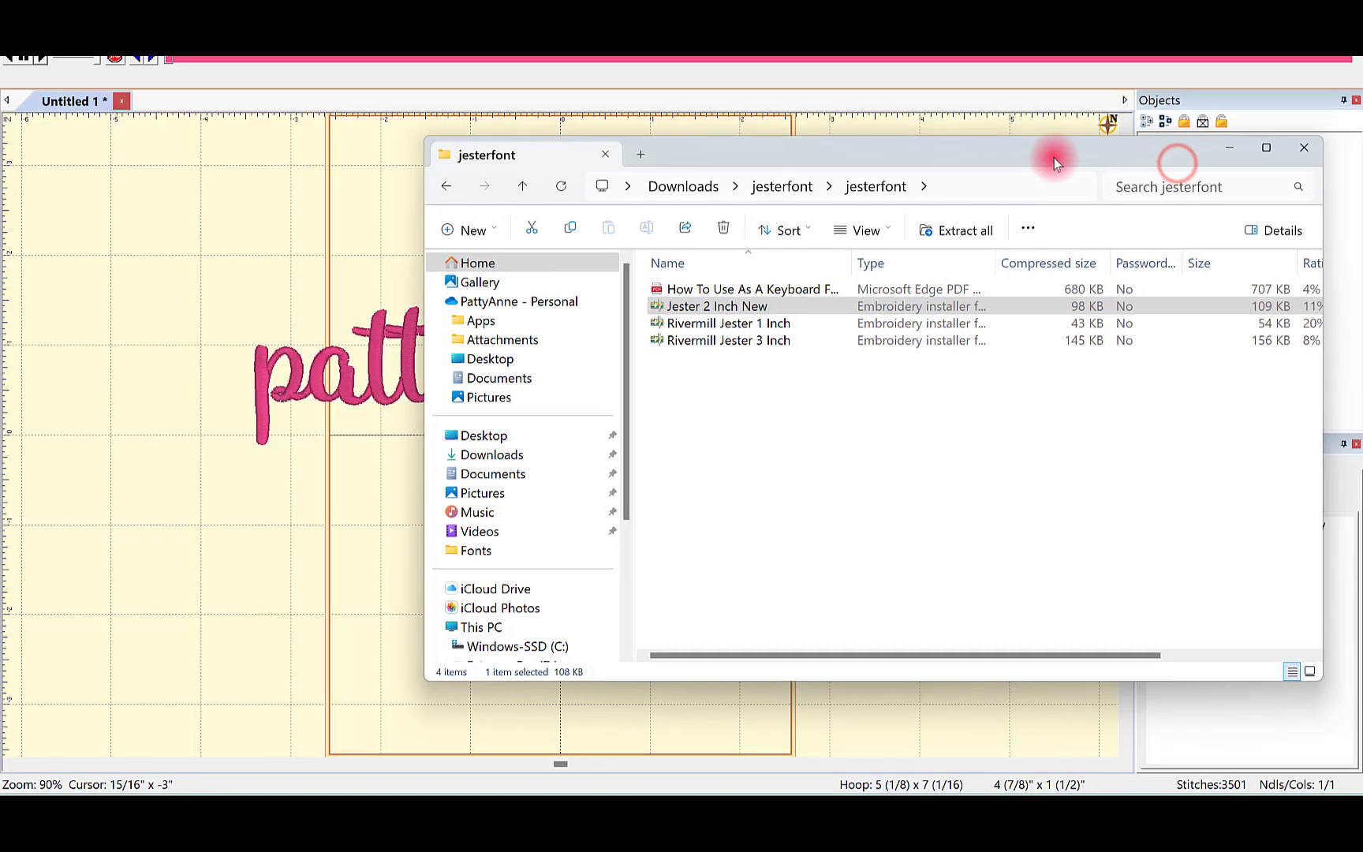
left_click(1305, 156)
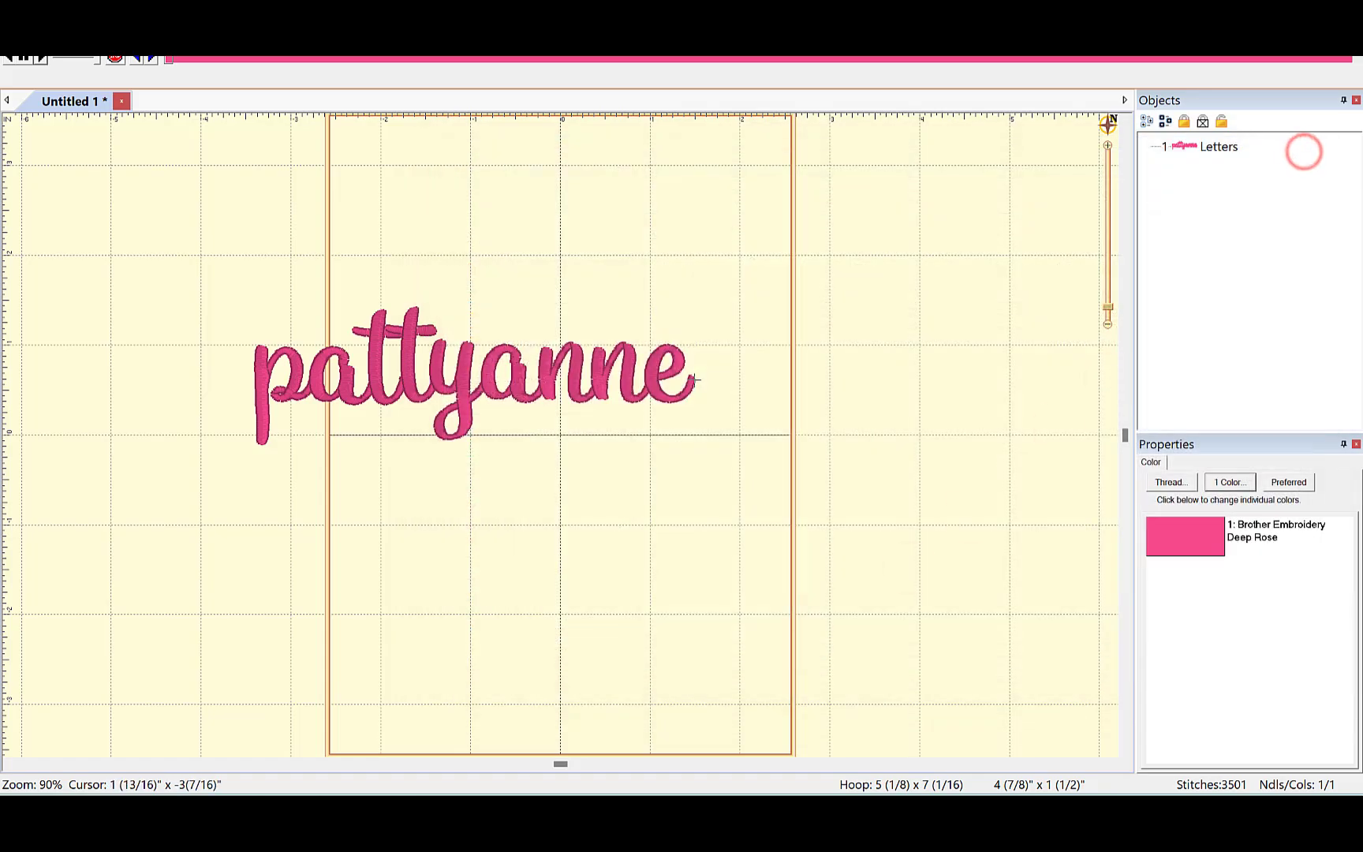
- Bring up the extracted jesterfont folder over Embrilliance, check its location in Downloads and reopen its inner jesterfont folder
mouse_move(651, 792)
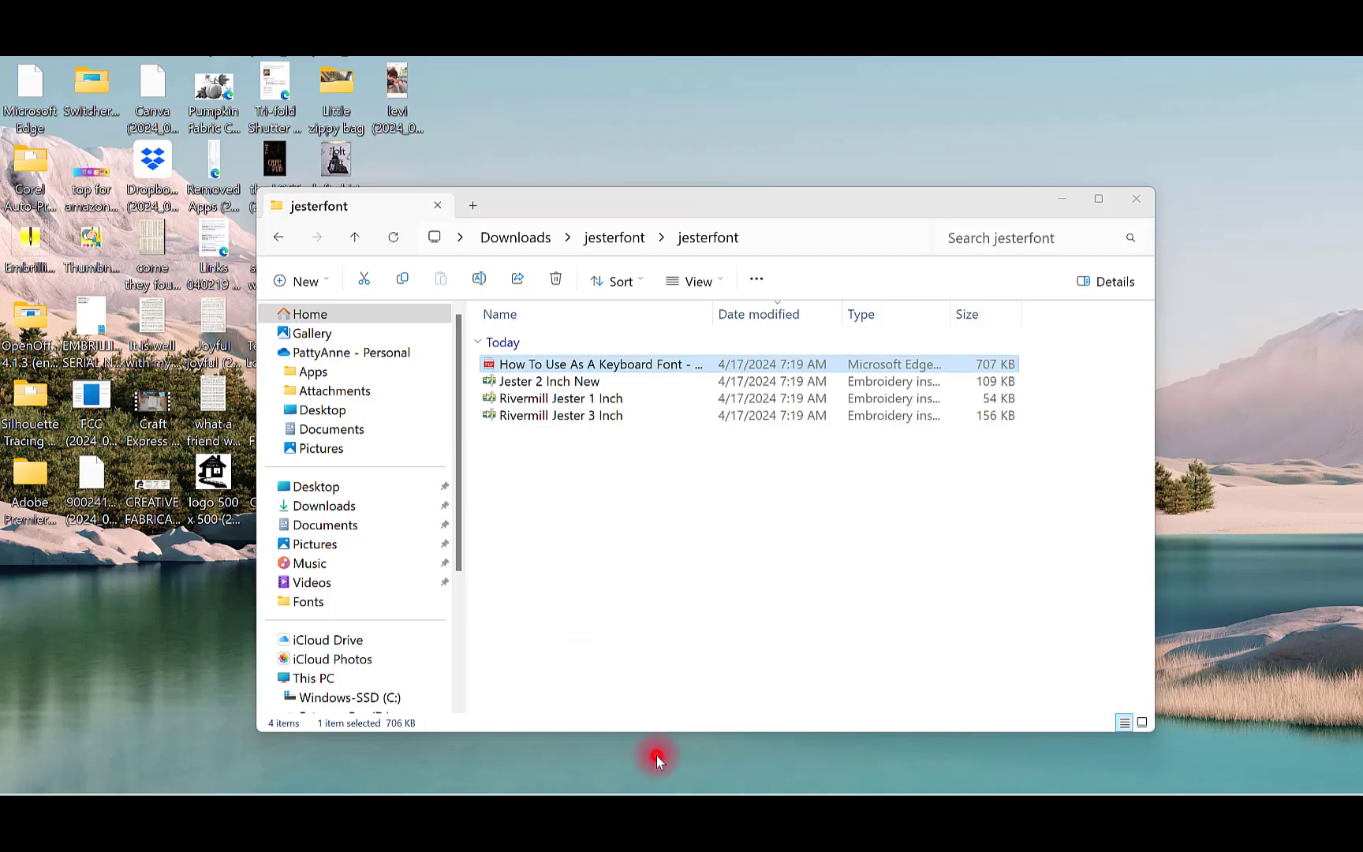
left_click(656, 756)
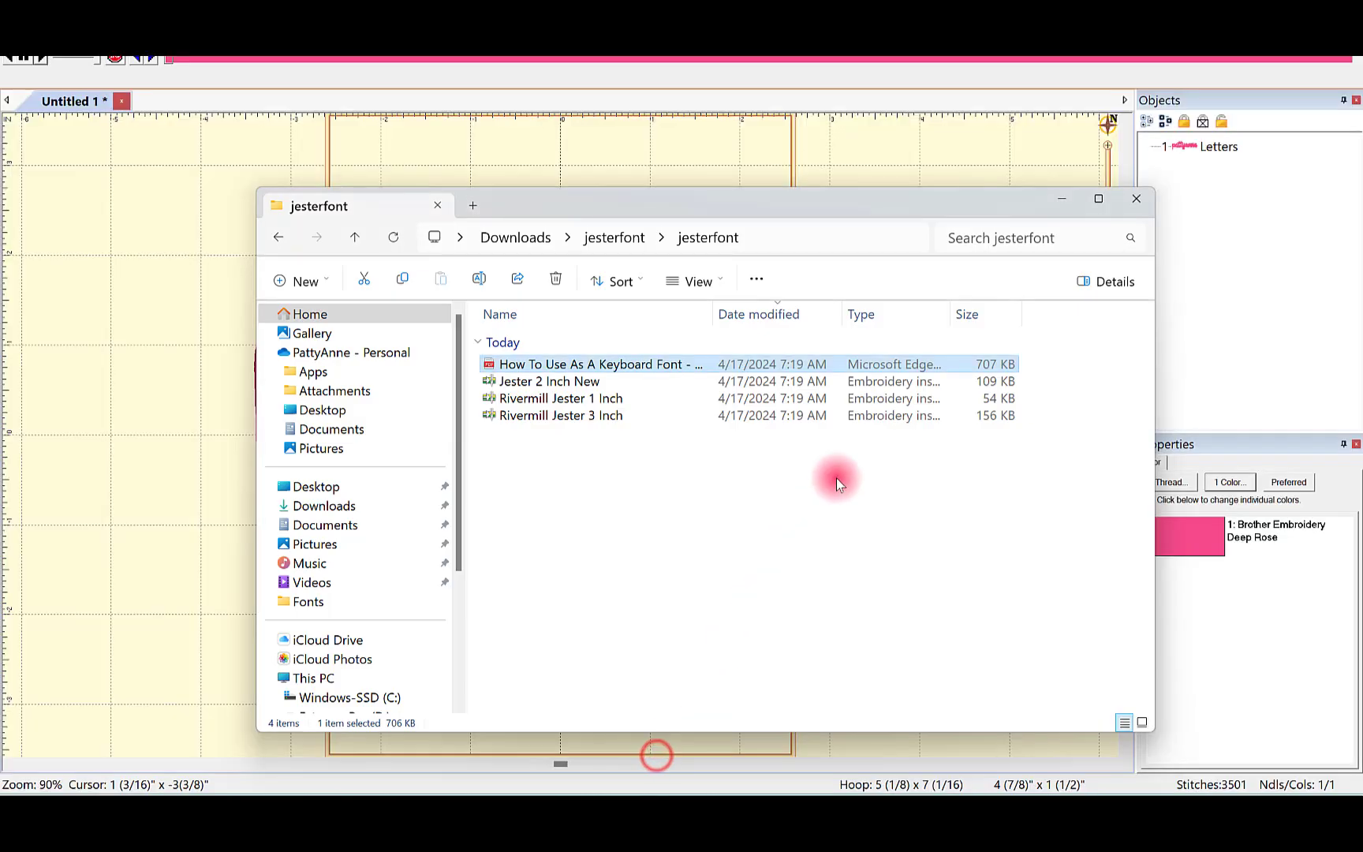
left_click_drag(756, 206, 845, 198)
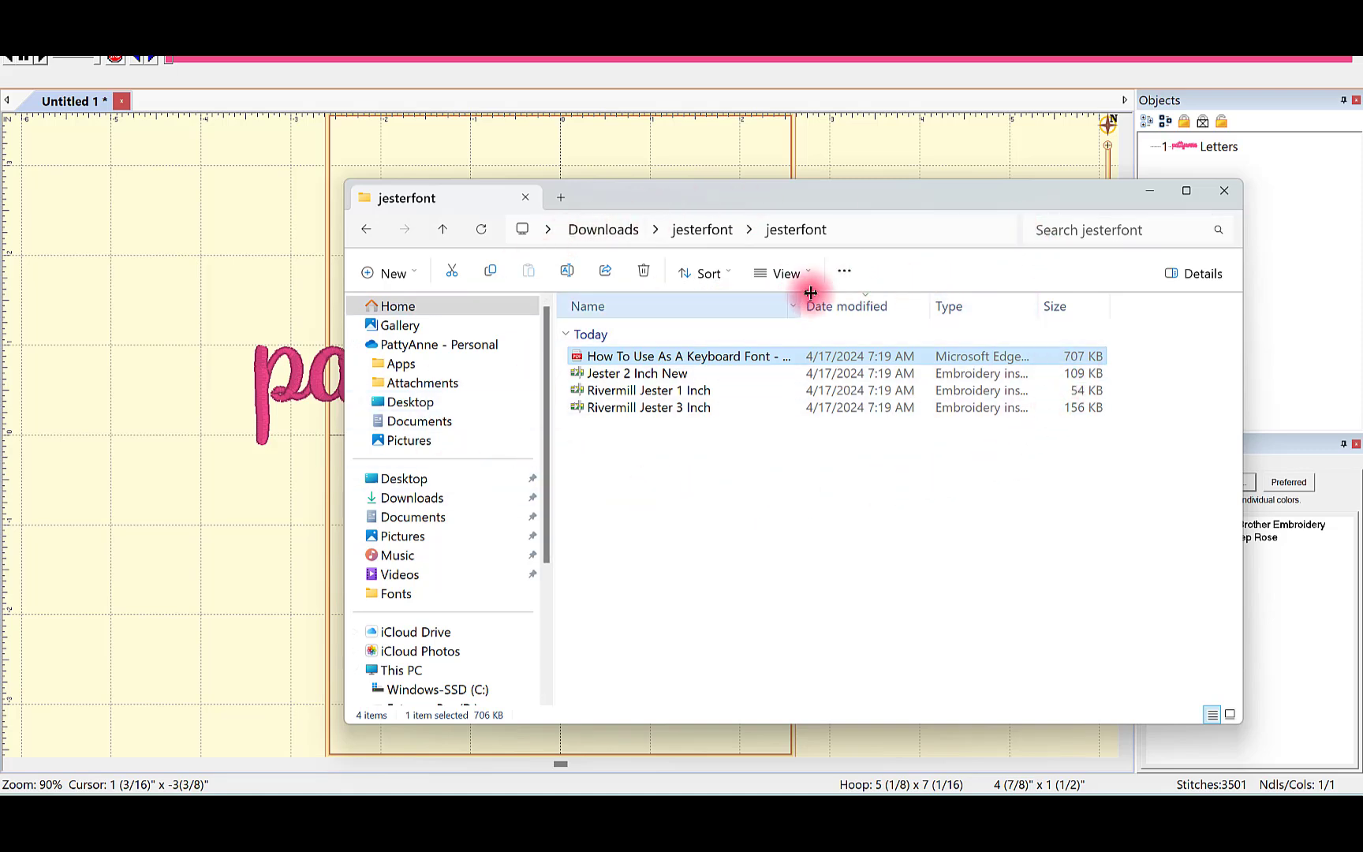
left_click(443, 229)
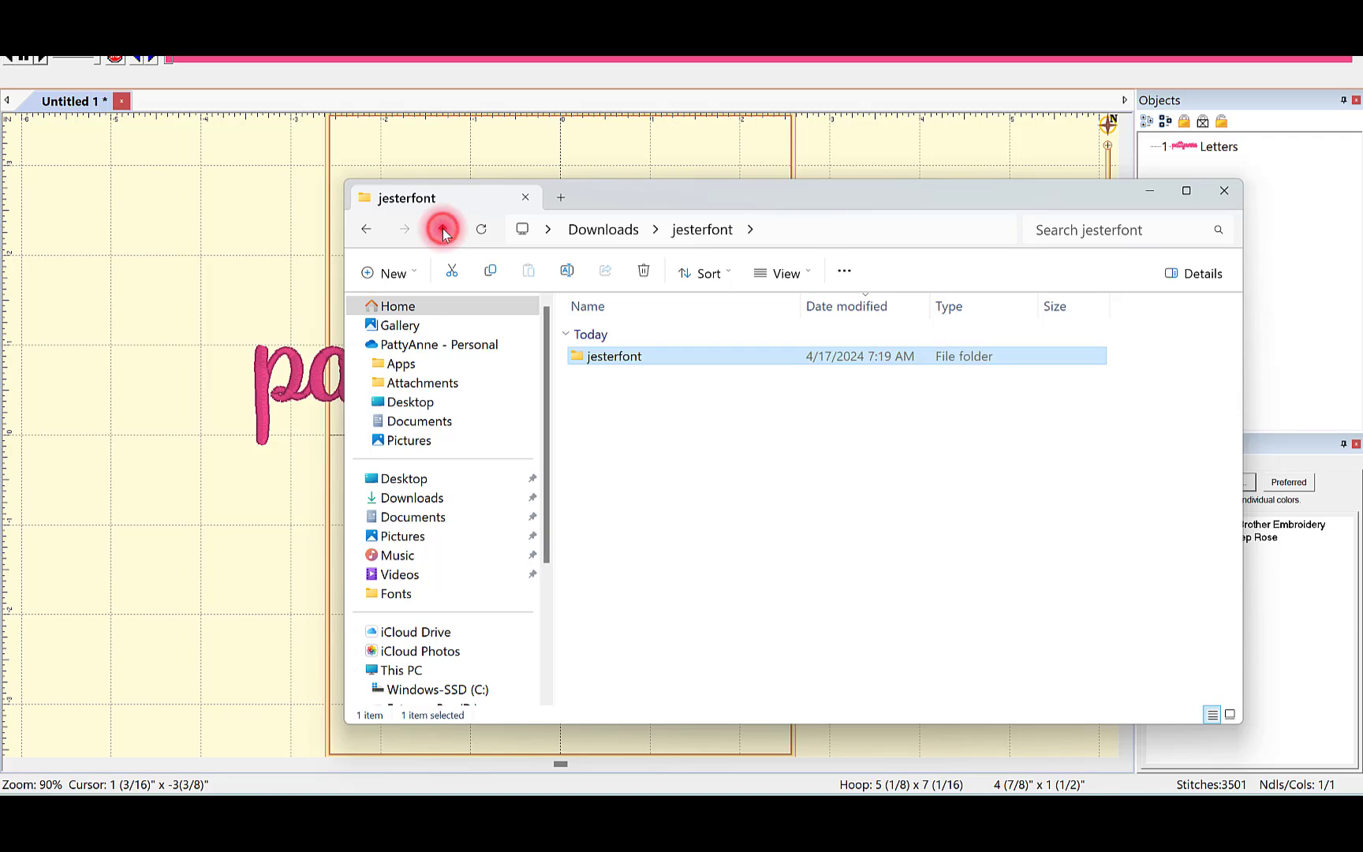
left_click(443, 229)
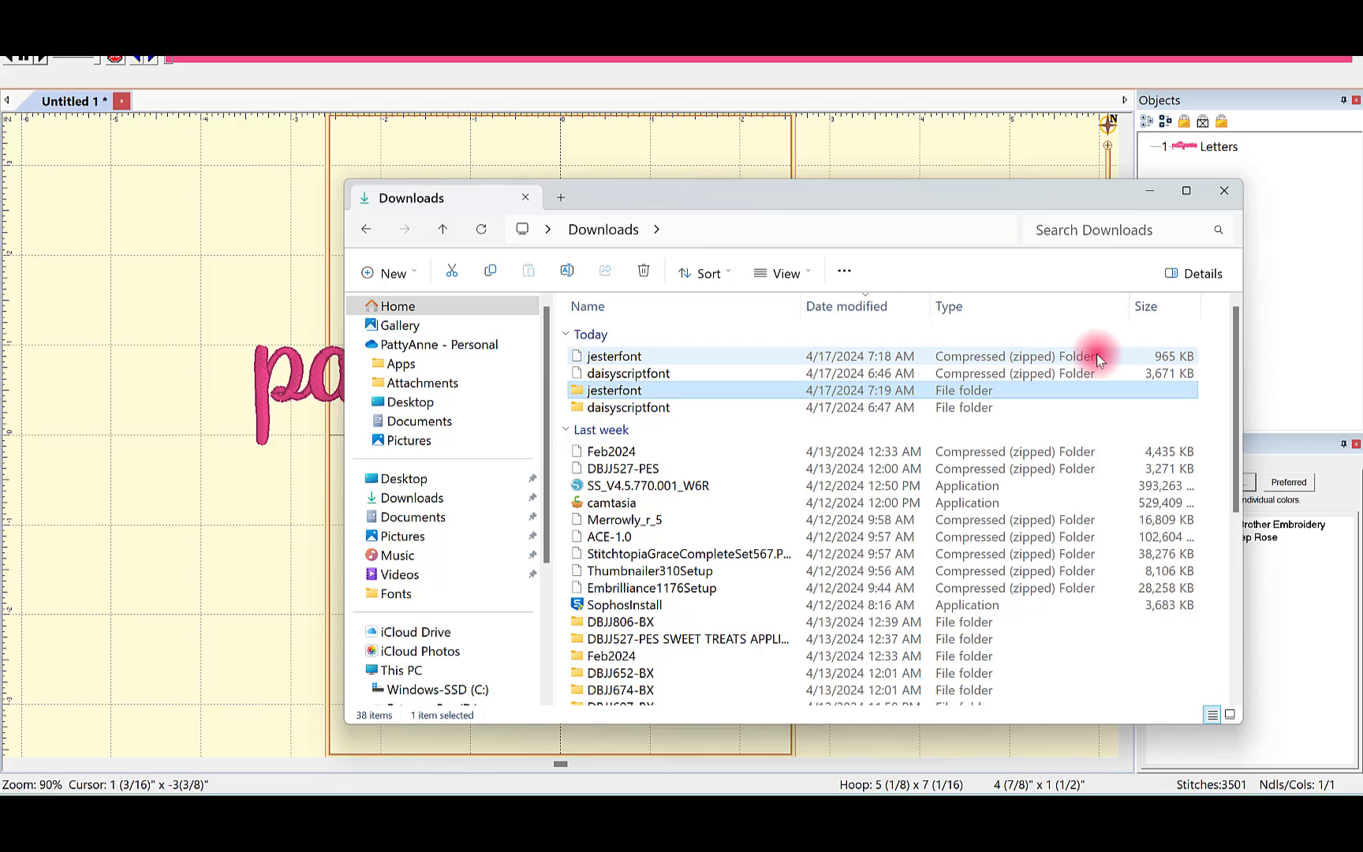
double_click(623, 392)
double_click(614, 359)
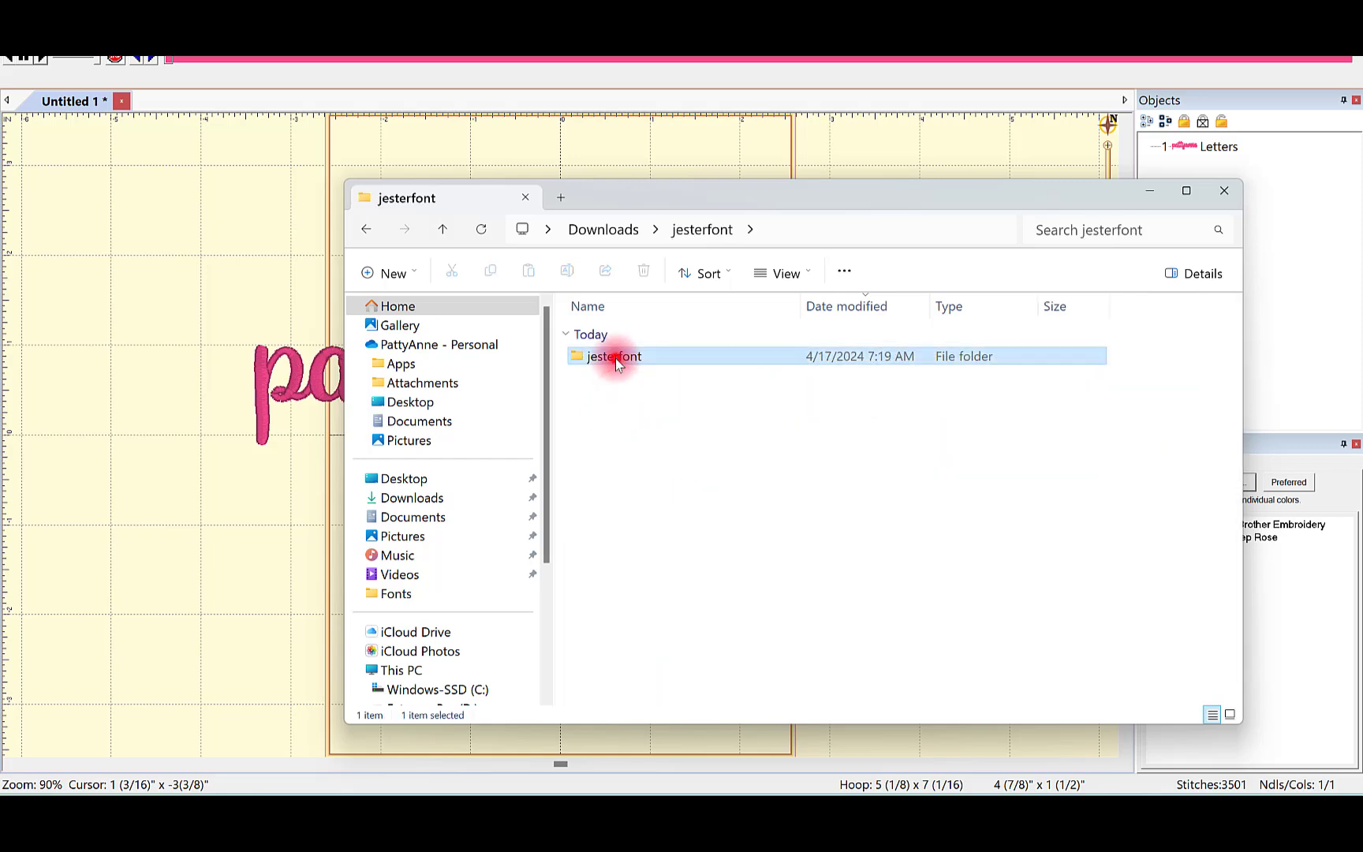
- Install the Jester 2 Inch New font from the extracted folder into Embrilliance and dismiss the install results
left_click_drag(649, 192, 968, 191)
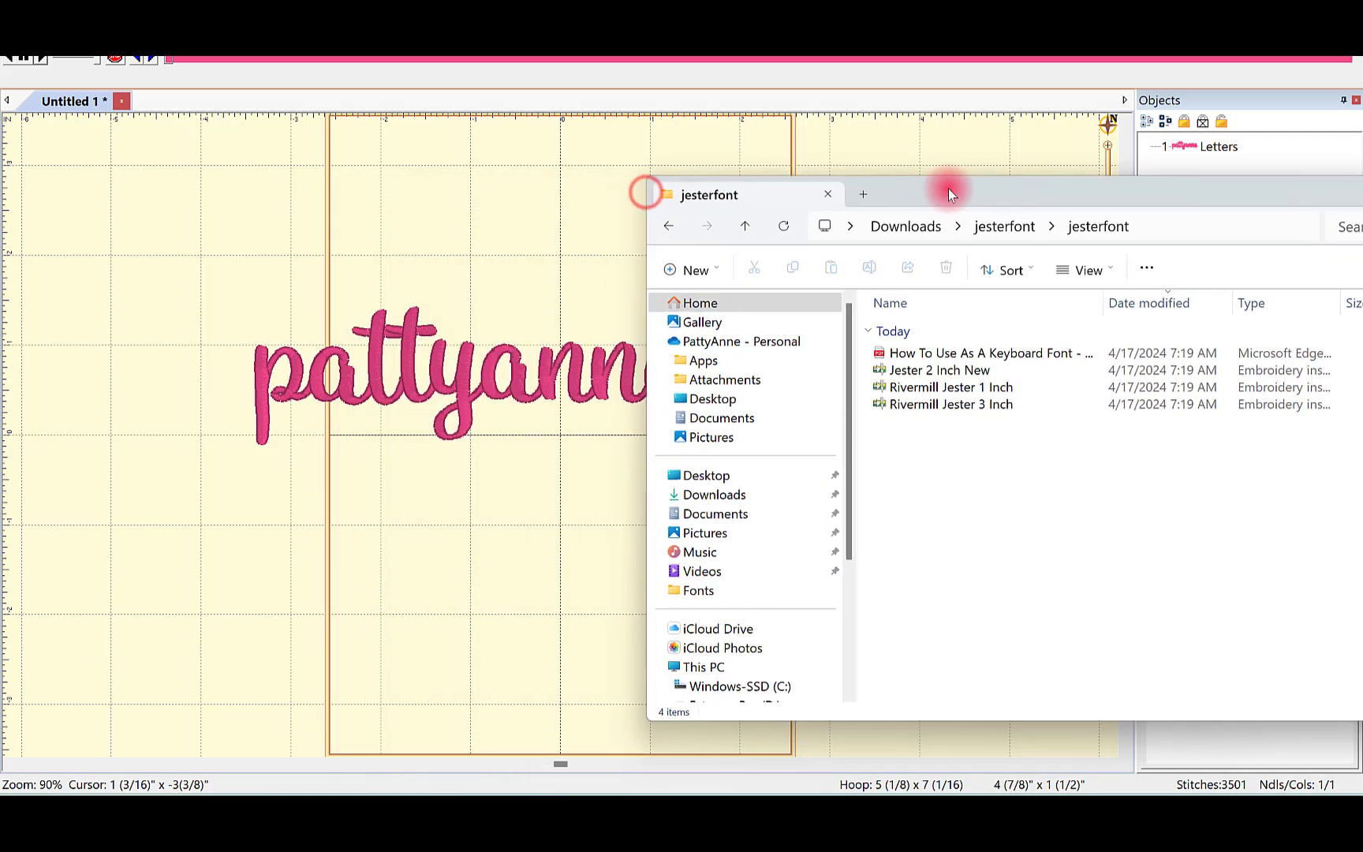
left_click_drag(922, 367, 476, 218)
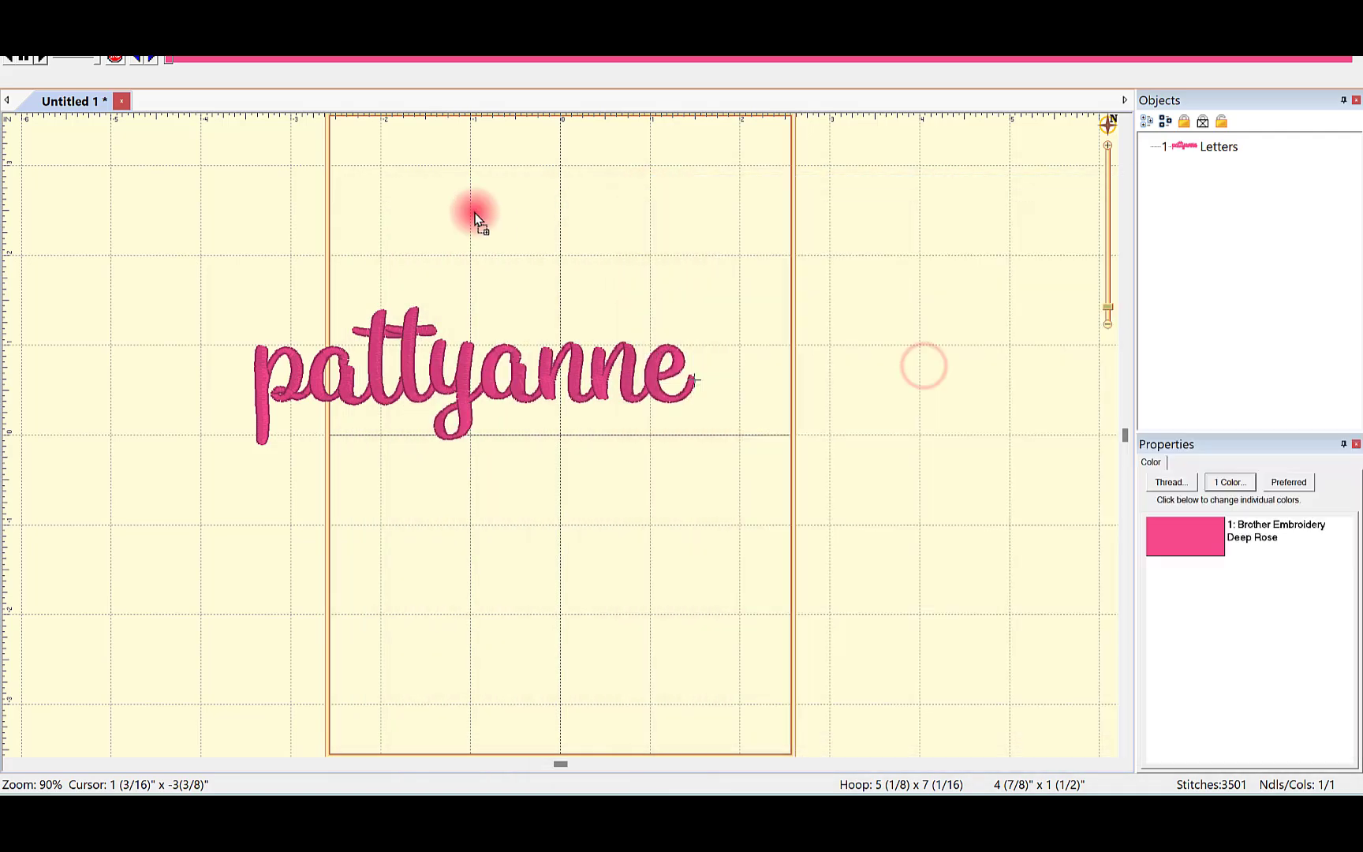
left_click(759, 427)
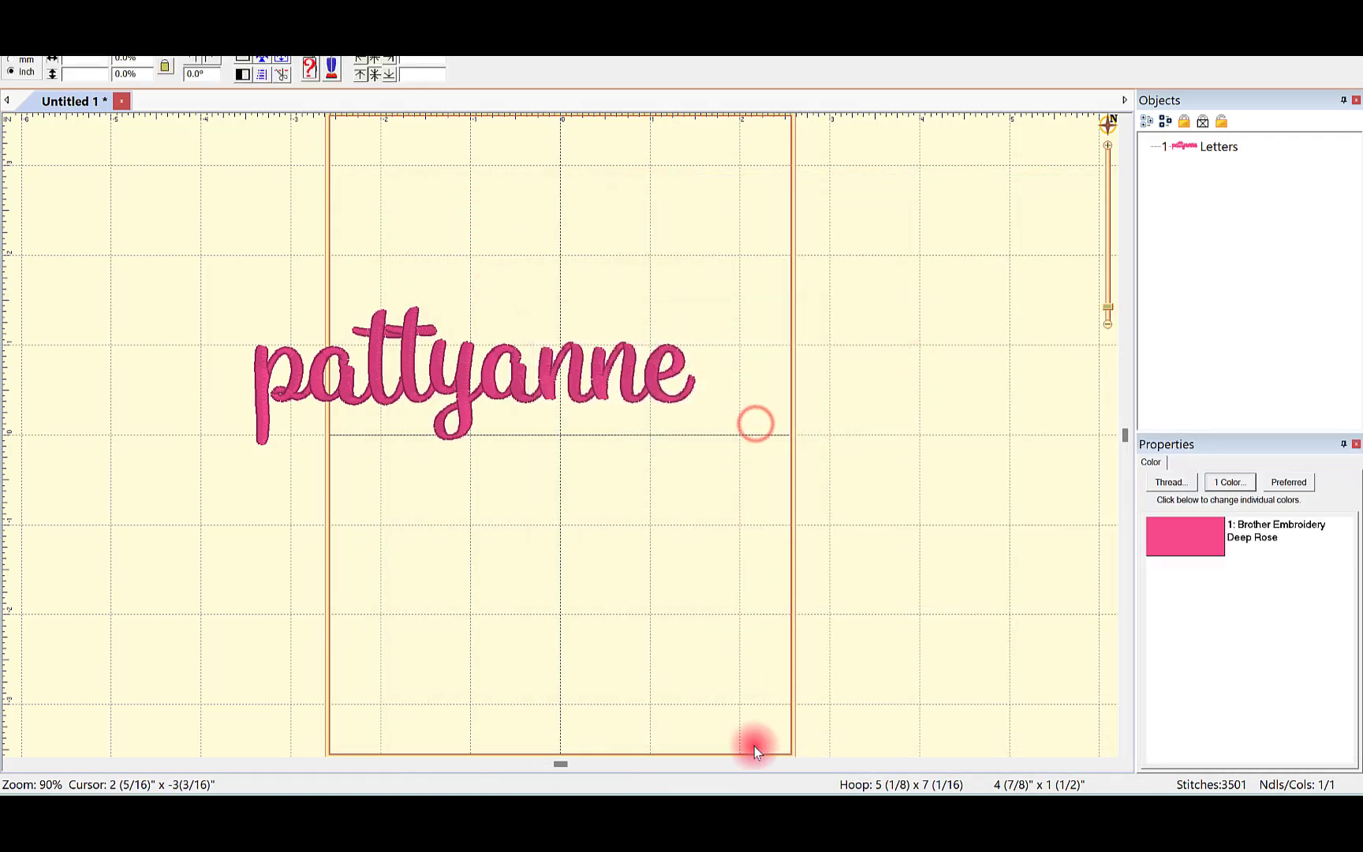
- Install Rivermill Jester 1 Inch and Rivermill Jester 3 Inch together from the extracted folder, close the folder and dismiss the install results
left_click(647, 812)
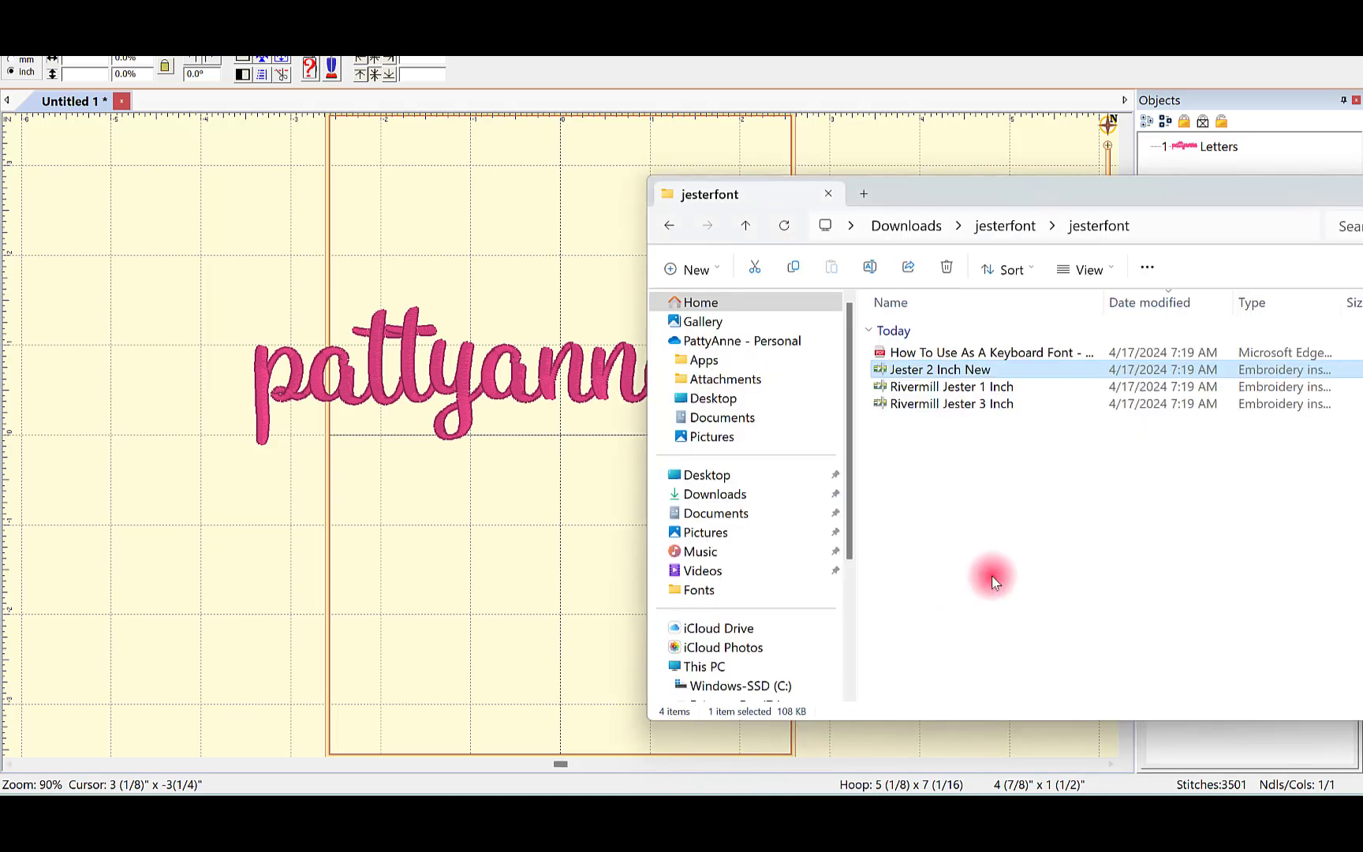
left_click(986, 513)
left_click(968, 411)
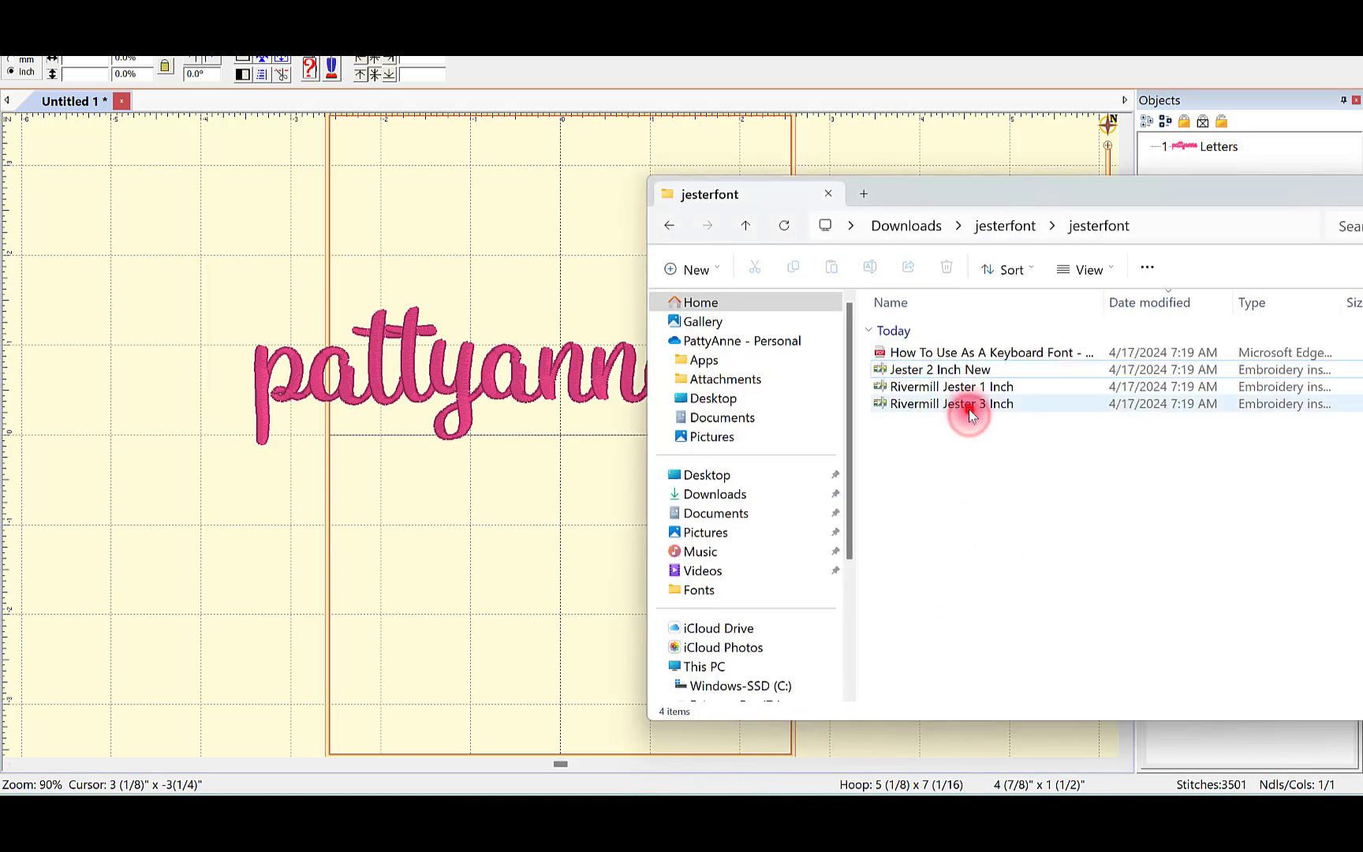
left_click(944, 387, "ctrl")
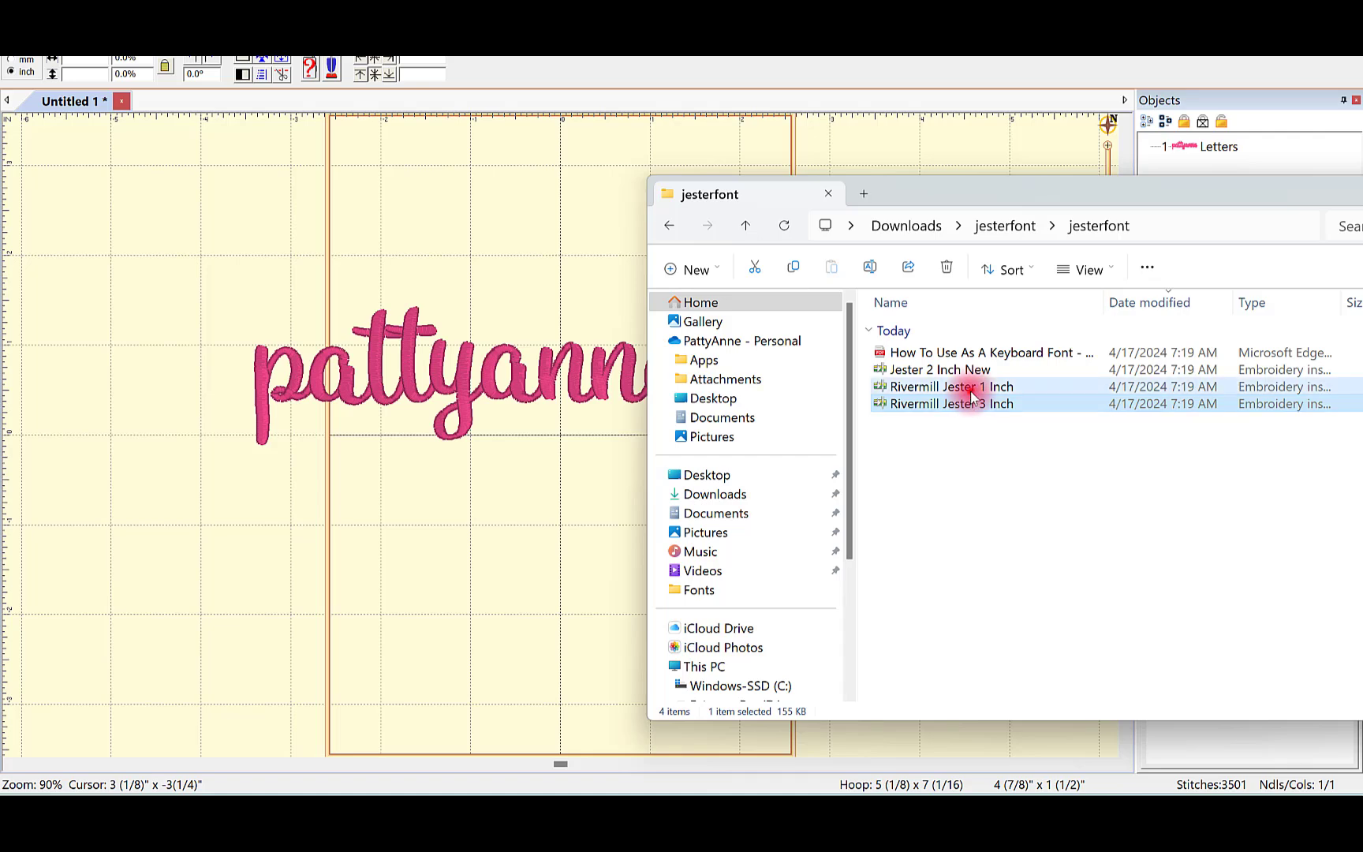
left_click_drag(913, 392, 476, 228)
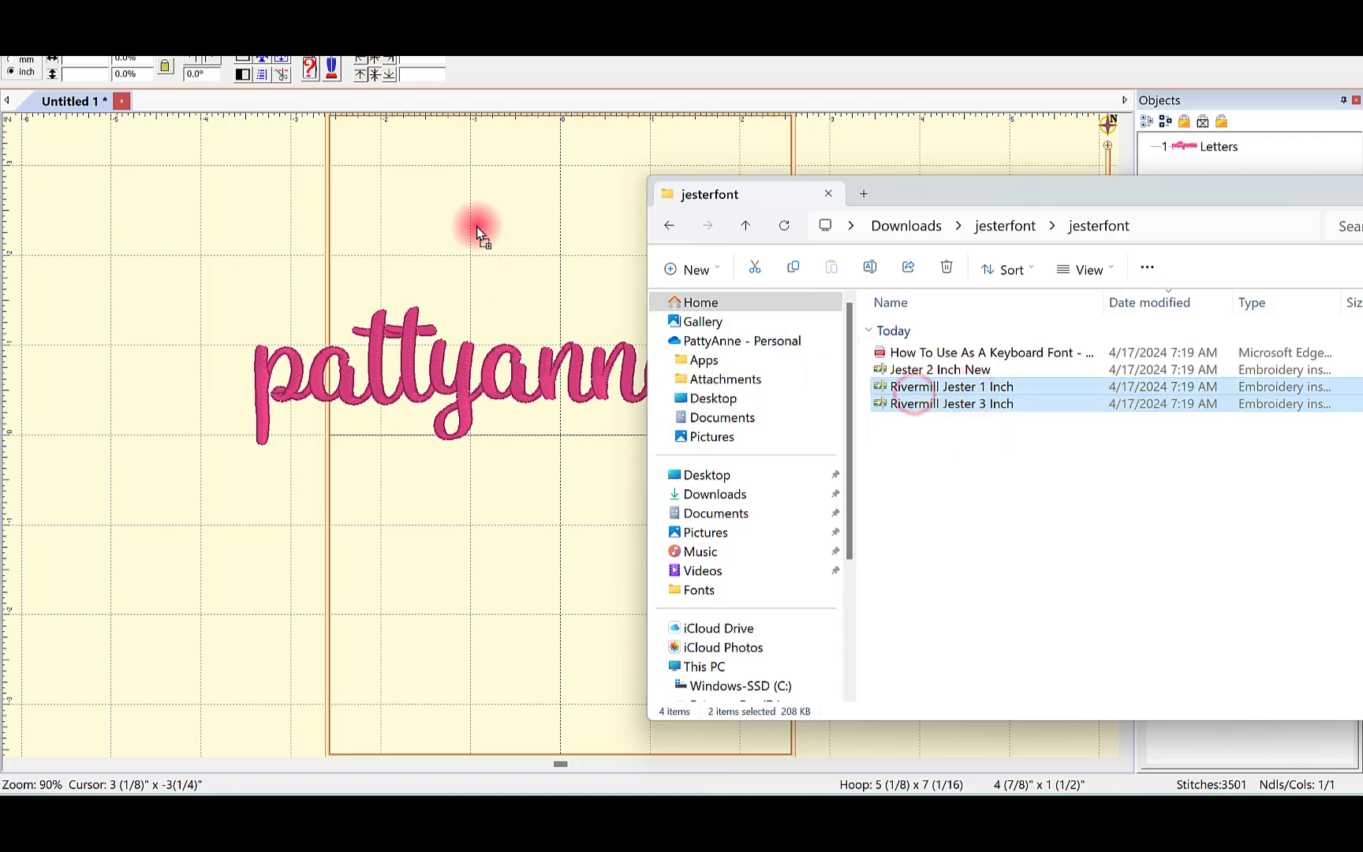
left_click_drag(950, 202, 627, 551)
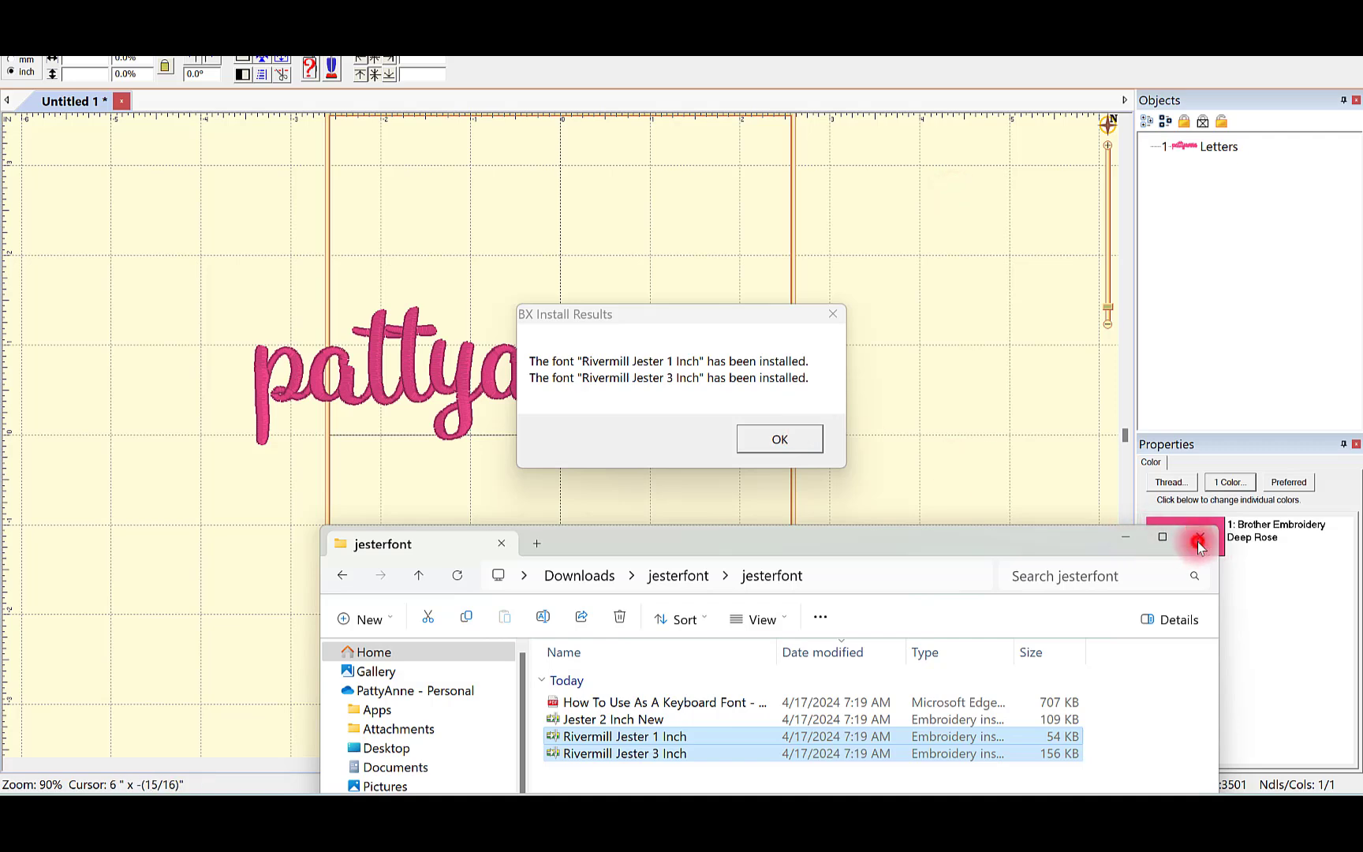
left_click(1198, 539)
left_click(779, 439)
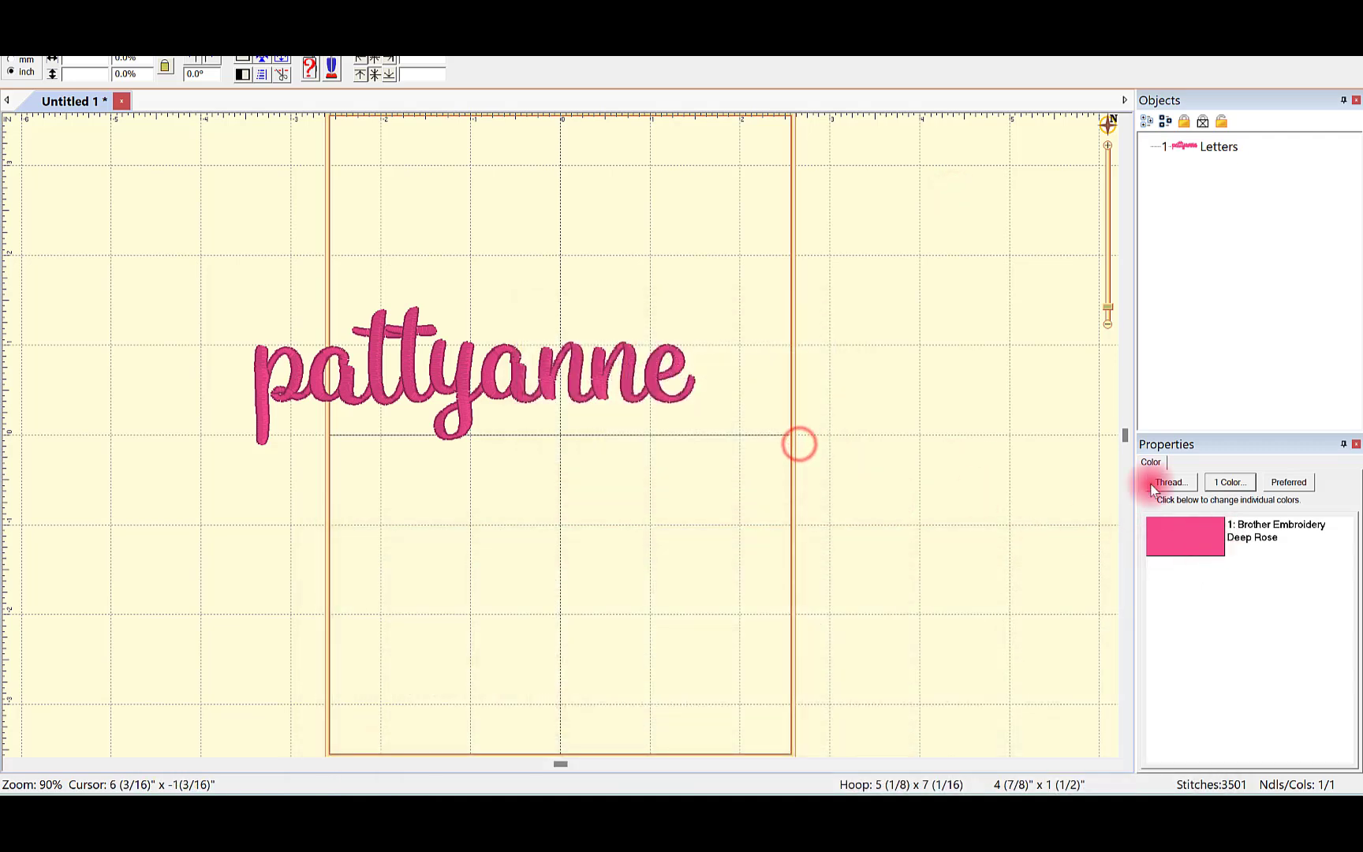
- Change the font of the name lettering to Rivermill Jester 1 Inch, apply it and reselect the lettering
left_click(511, 398)
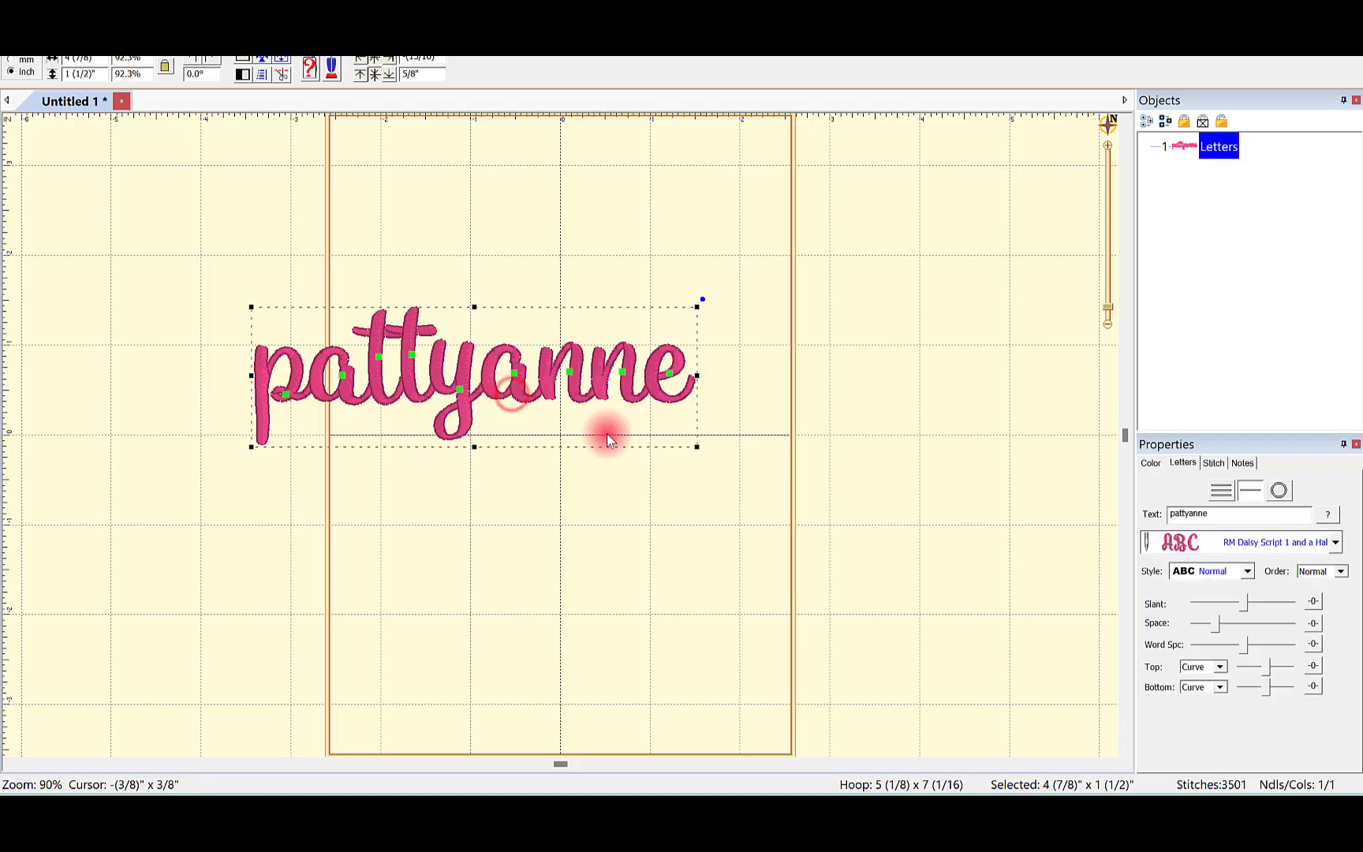
left_click(1333, 542)
scroll(1328, 520, "down", 5)
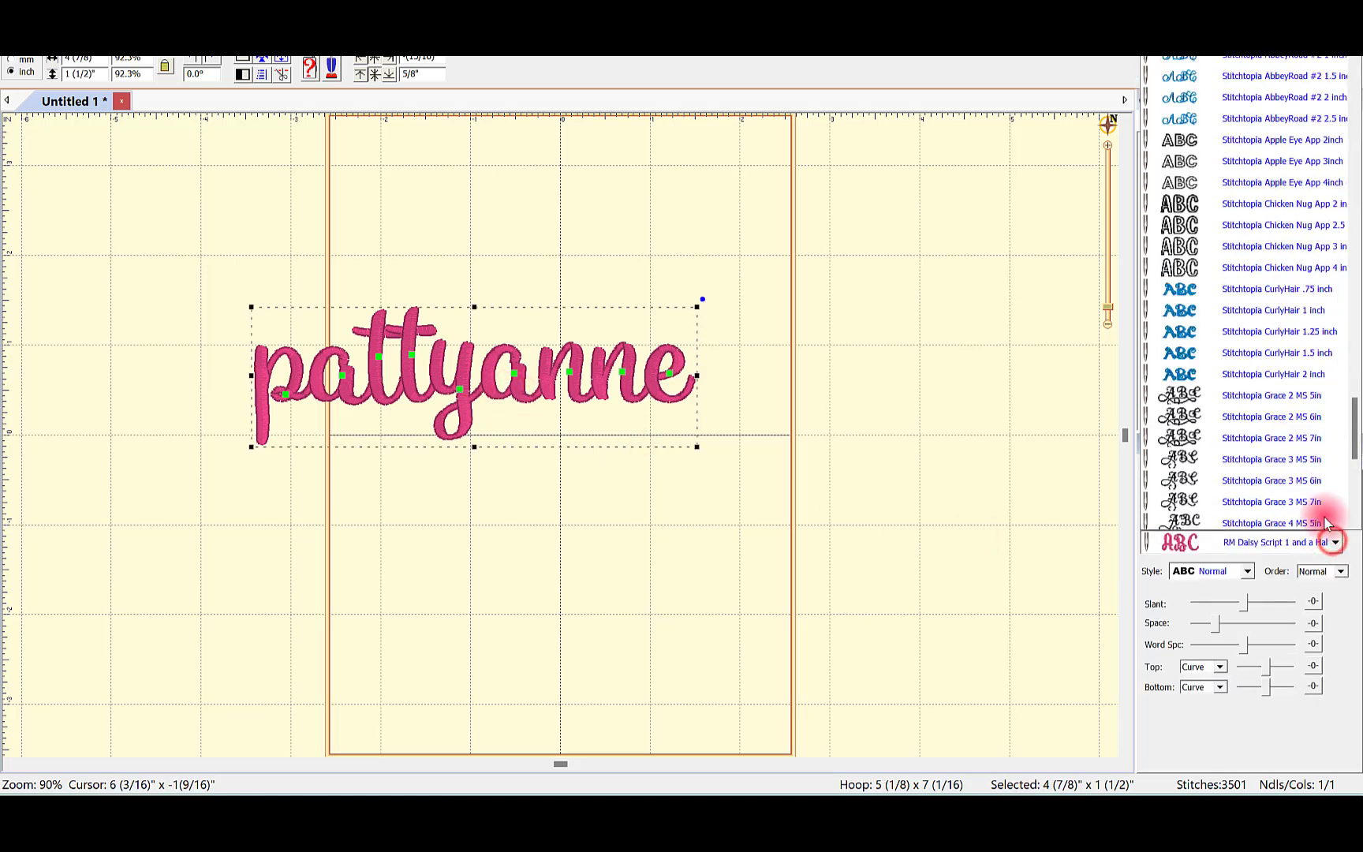
scroll(1277, 414, "up", 4)
scroll(1271, 394, "up", 5)
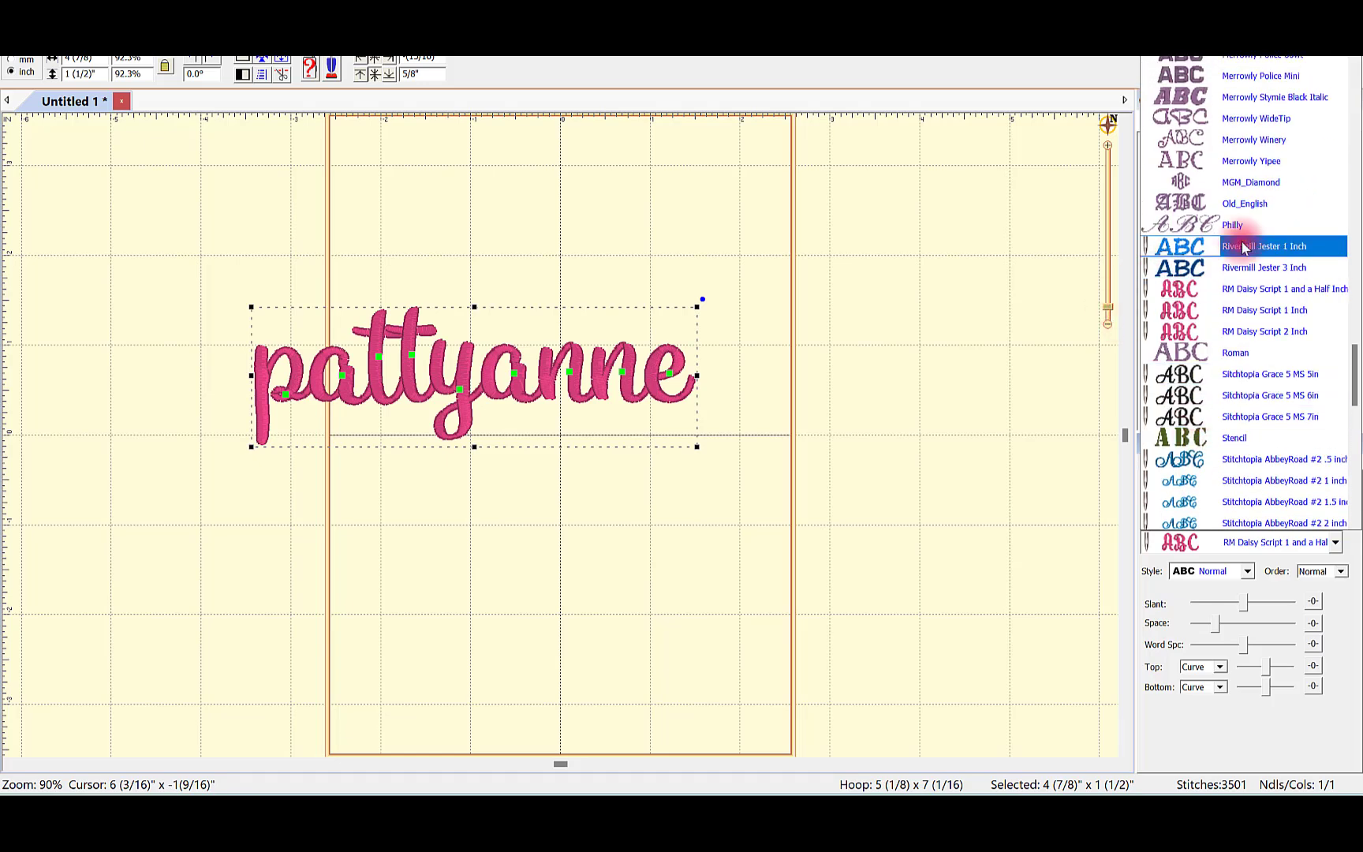
left_click(1233, 247)
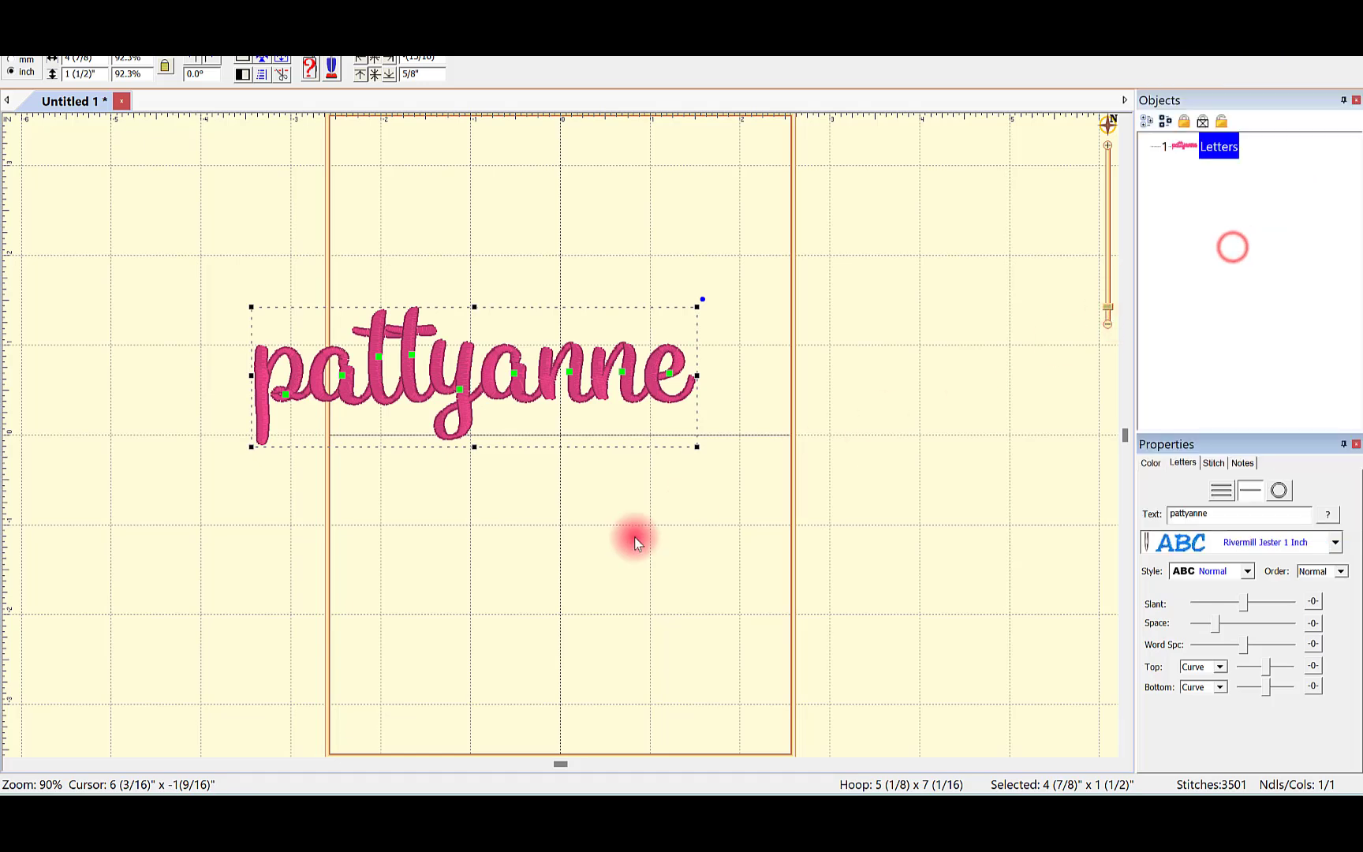
left_click(615, 606)
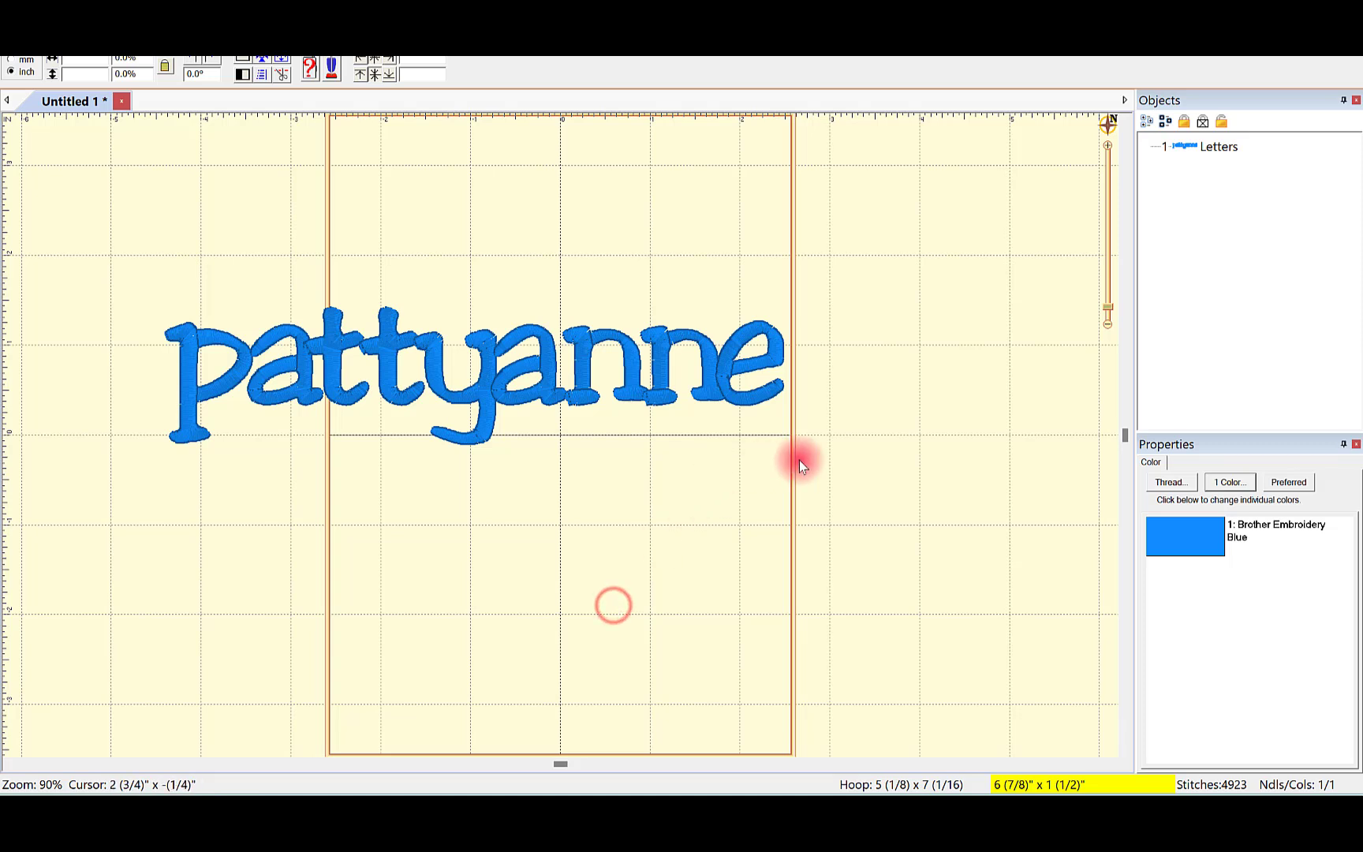
left_click(511, 380)
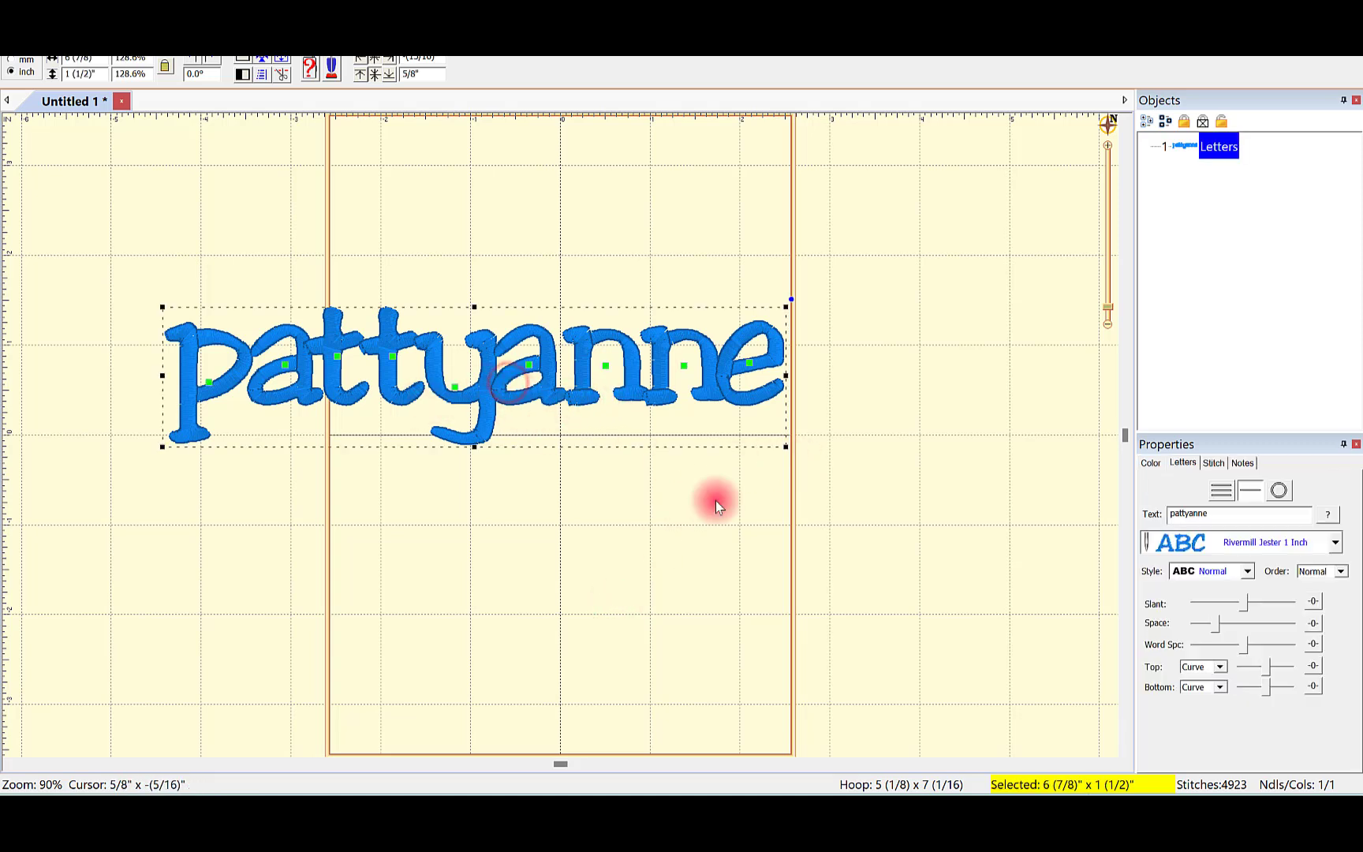
- Widen the letter spacing of the name lettering and shift individual letters after the y slightly further apart
mouse_move(1218, 626)
left_mouse_down()
mouse_move(1247, 630)
mouse_move(1232, 625)
left_mouse_up()
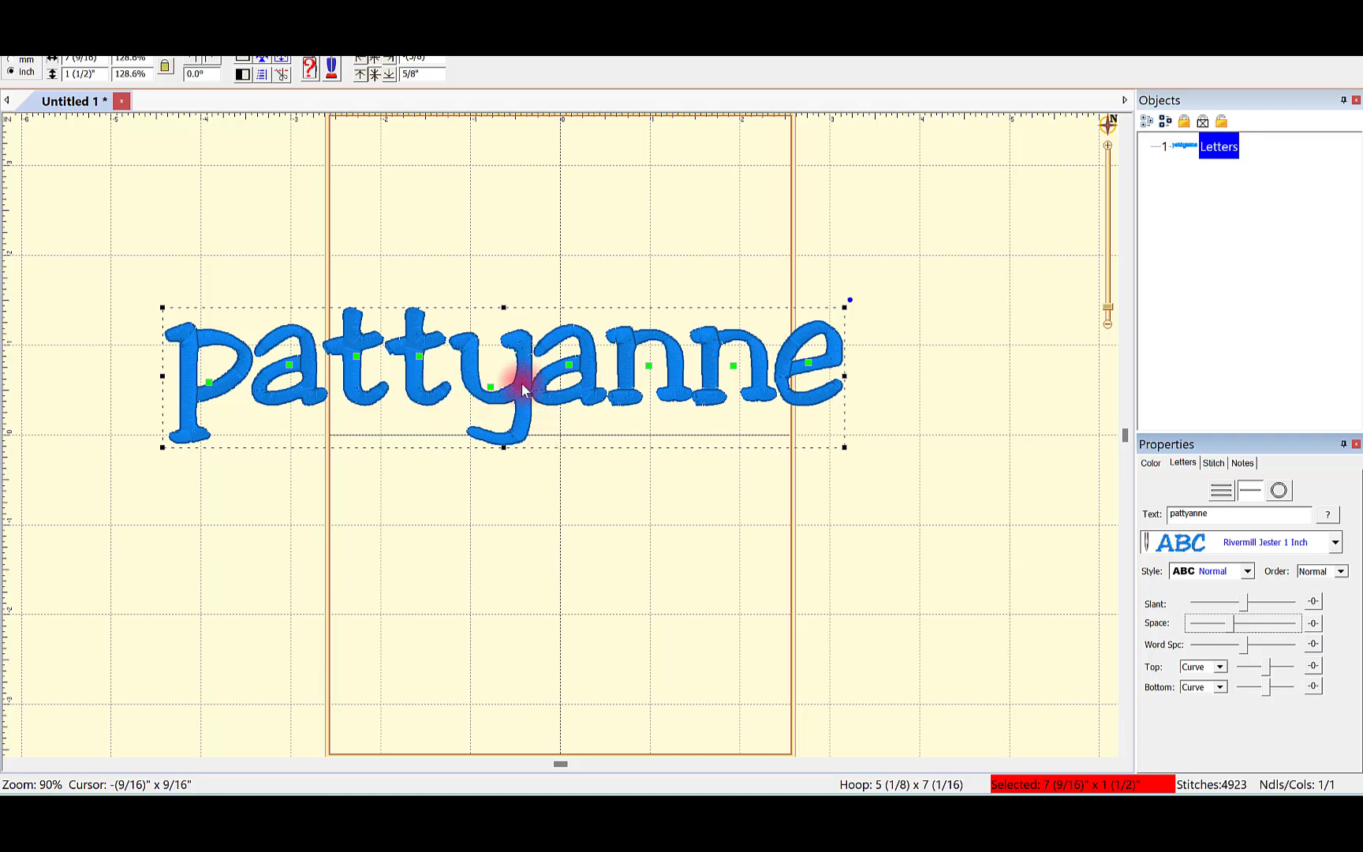
left_click(569, 366)
left_click_drag(571, 370, 656, 375)
left_click(571, 375)
left_click_drag(744, 376, 745, 382)
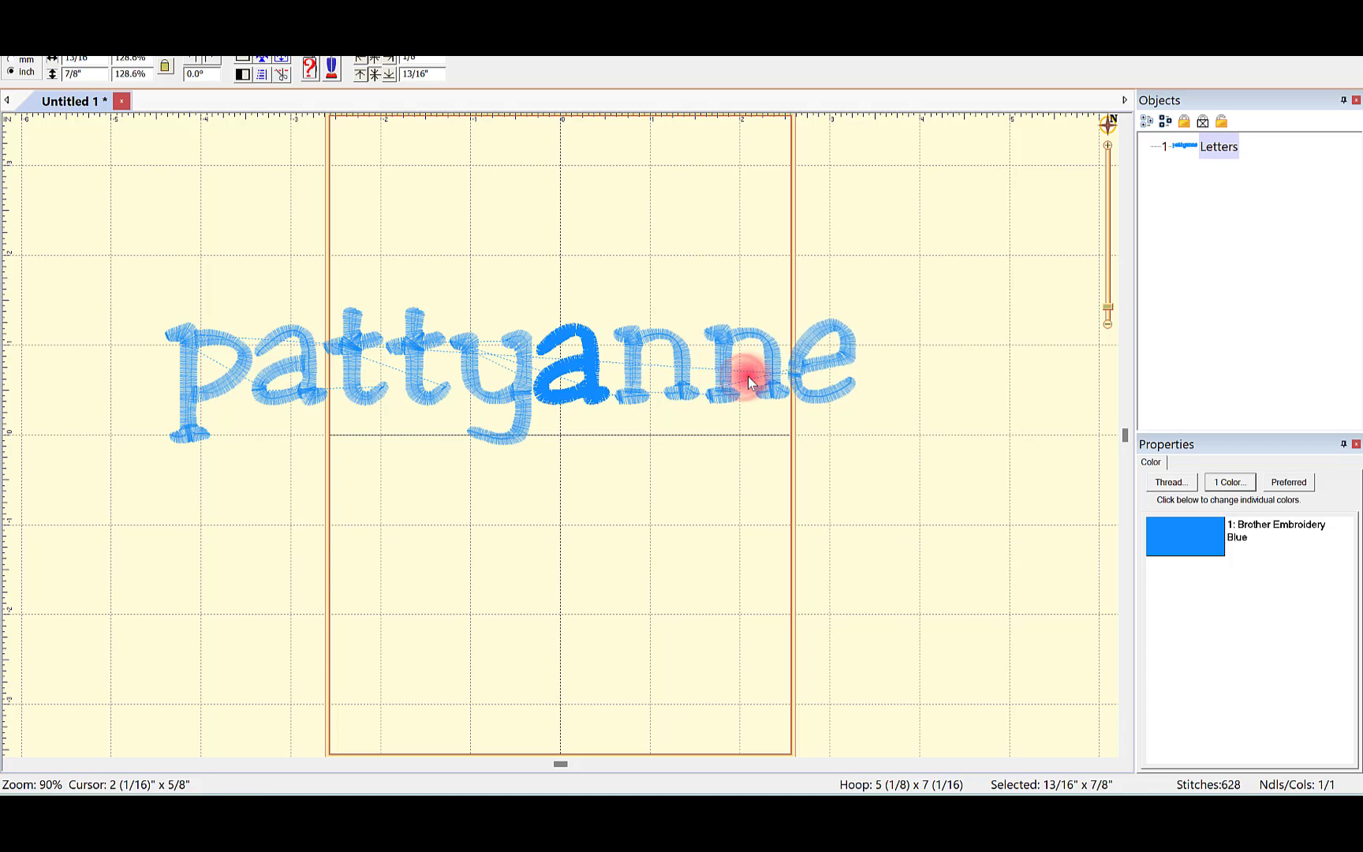
left_click(669, 451)
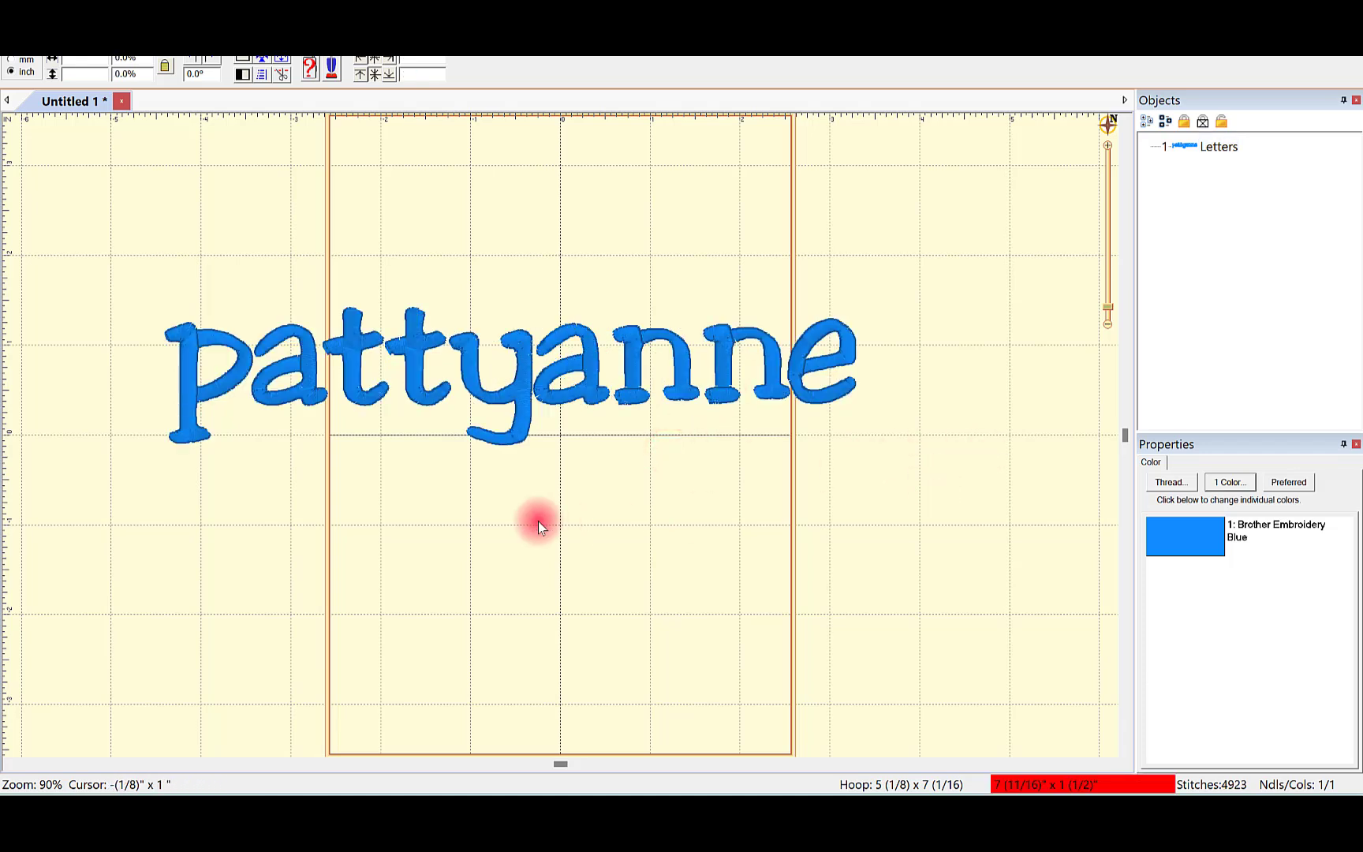
- Reselect the name lettering, nudge its y slightly closer to the double t and clear the selection
left_click(498, 404)
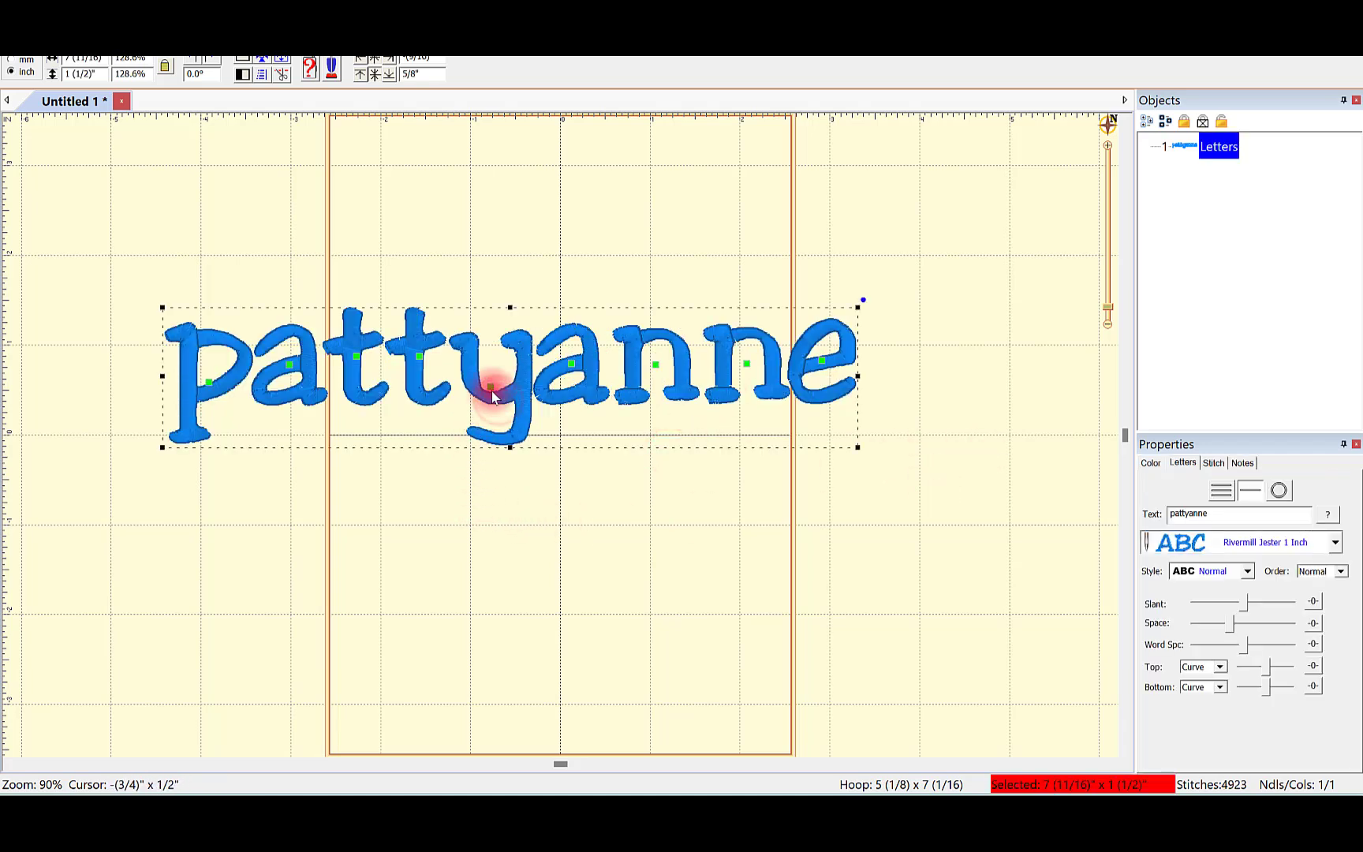
left_click(490, 388)
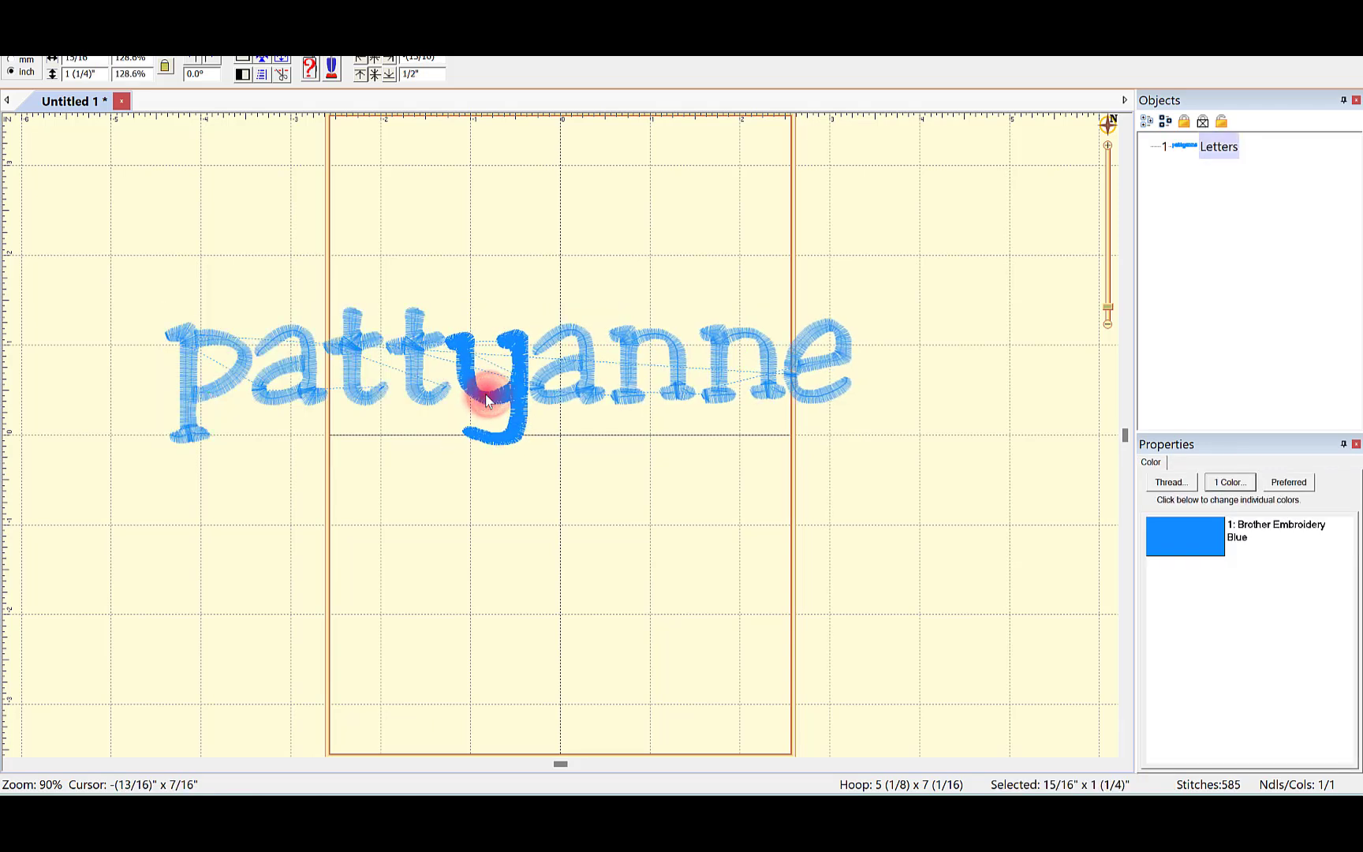
left_click(679, 456)
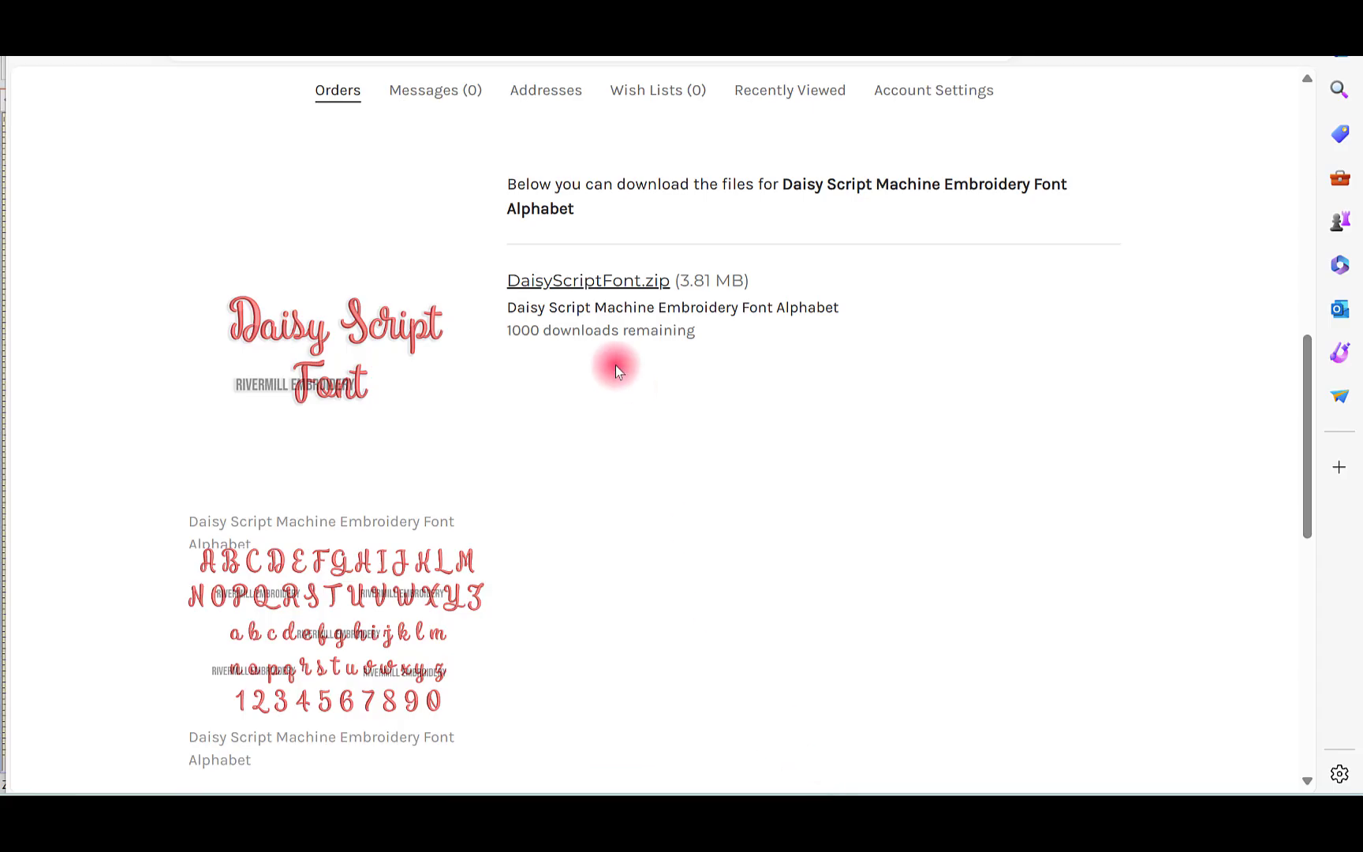
- Switch to the browser's BX font designers page and look through the list of designers and their websites
scroll(617, 371, "up", 4)
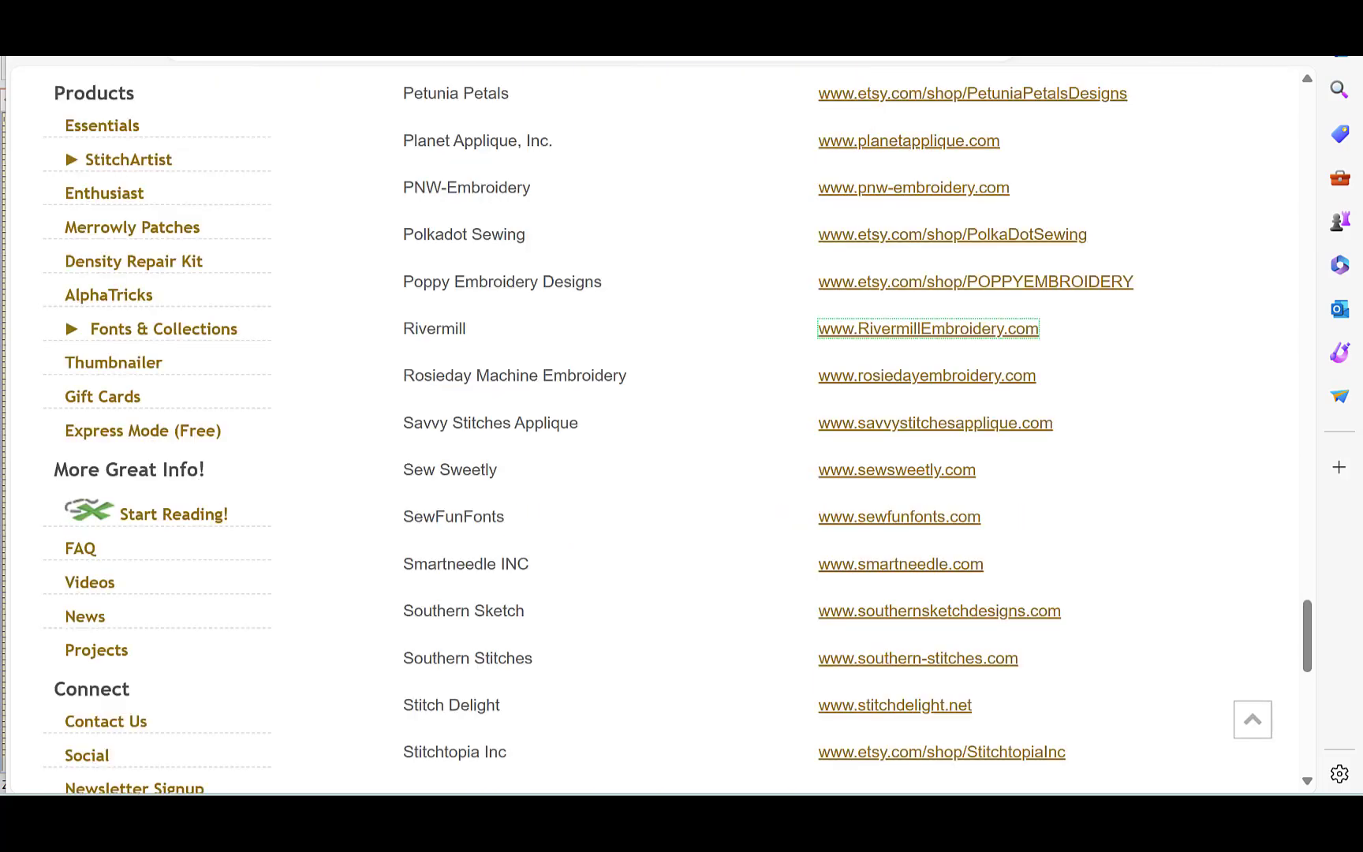
left_click(567, 244)
scroll(900, 293, "up", 15)
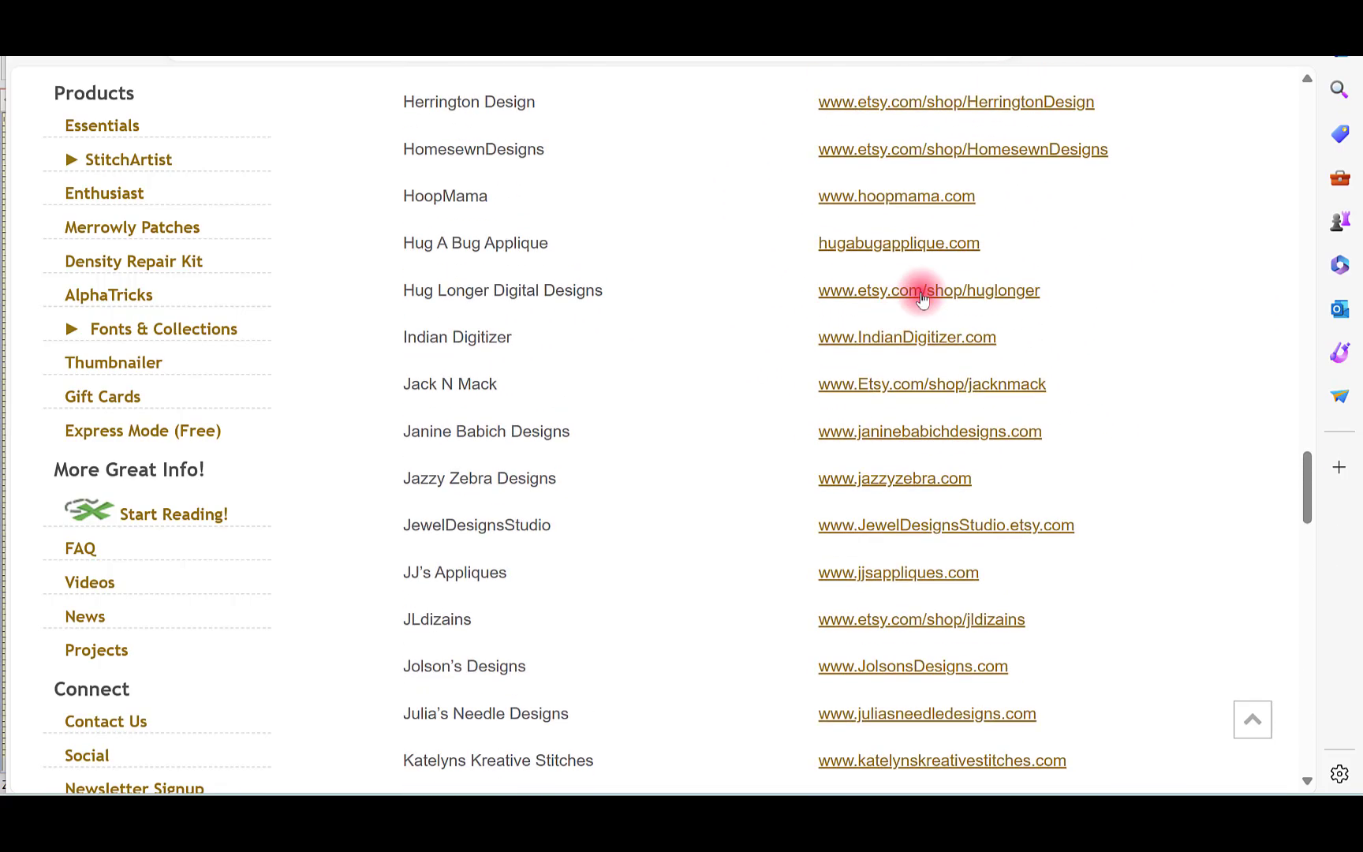
scroll(921, 298, "up", 20)
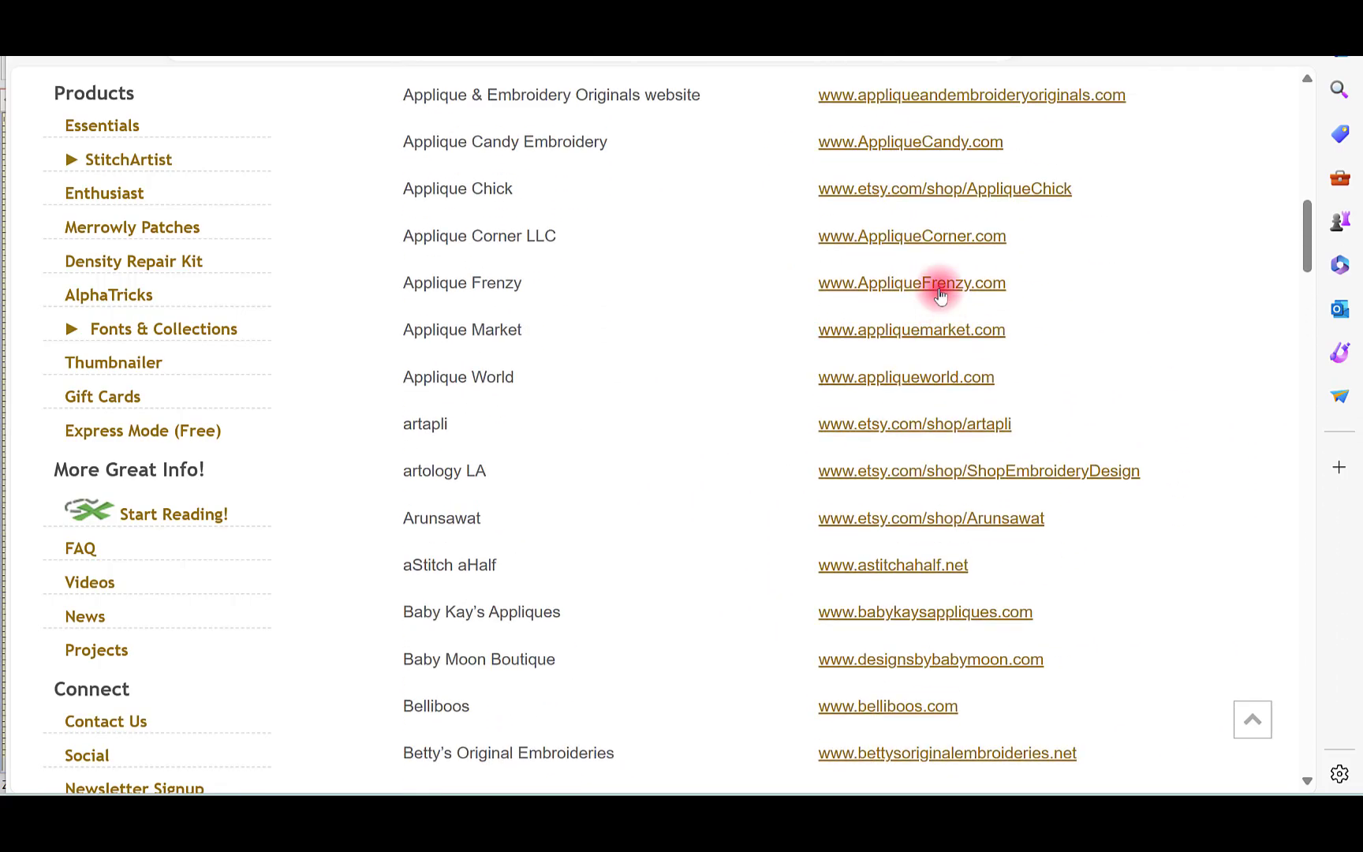
scroll(1023, 262, "down", 10)
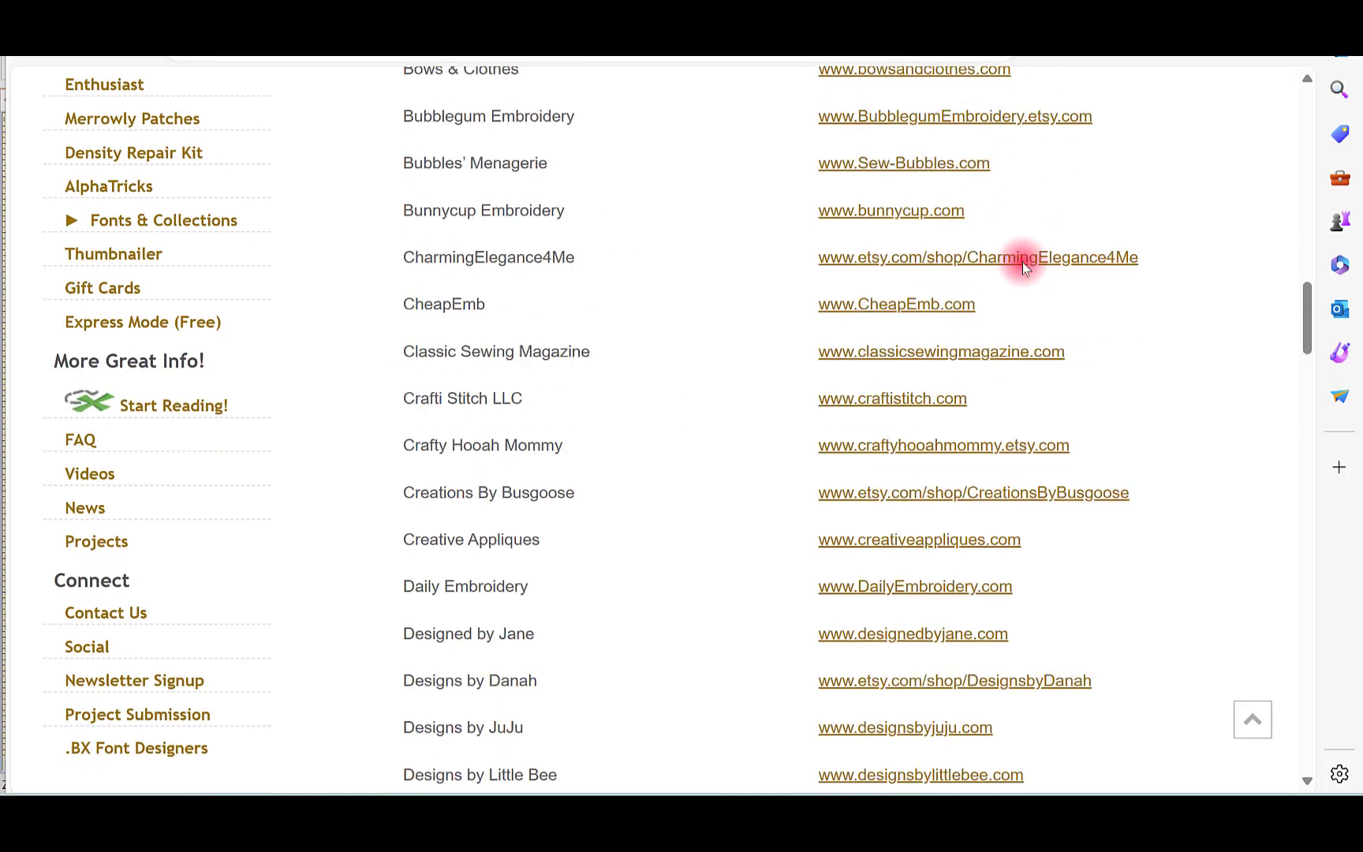
scroll(1022, 262, "down", 1)
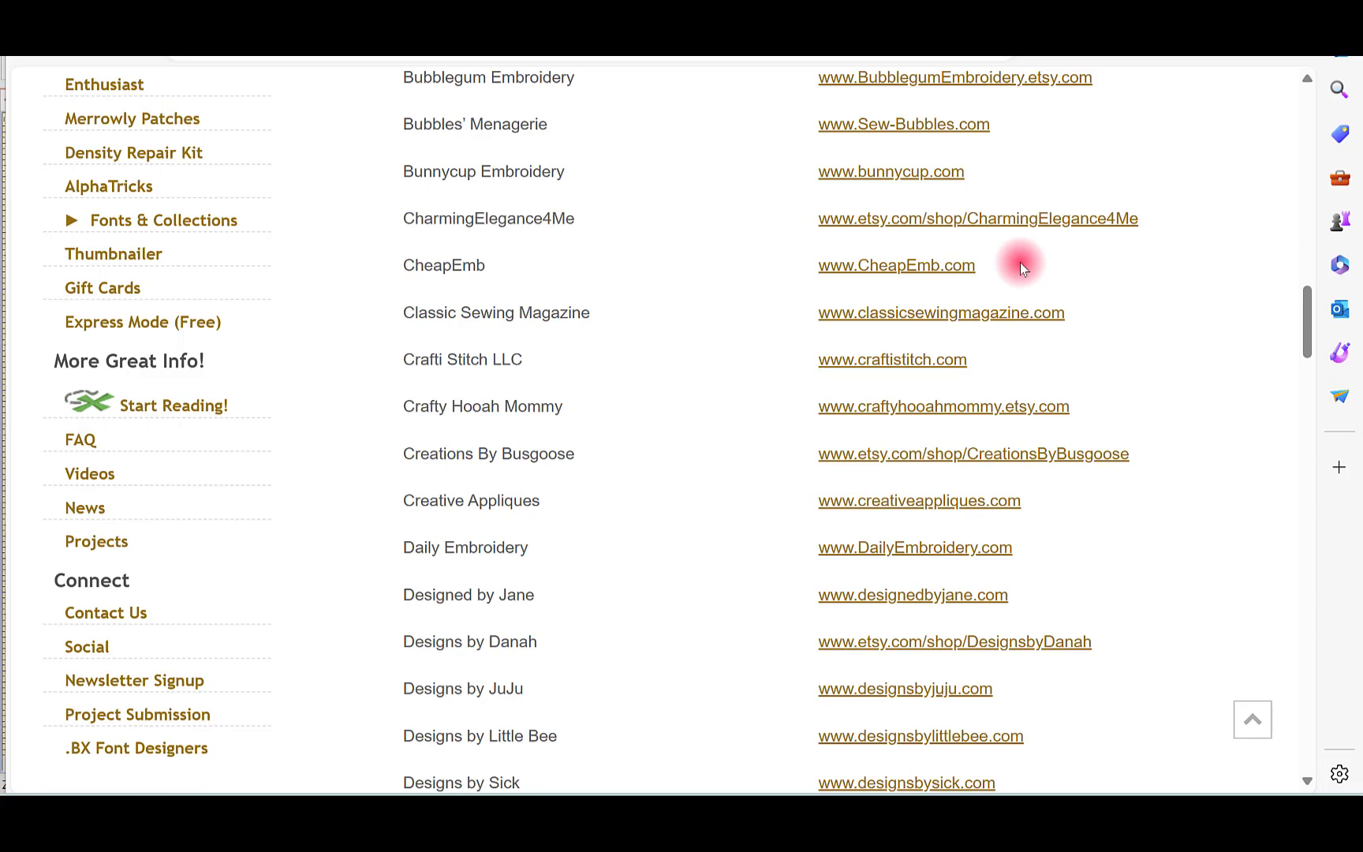
mouse_move(858, 793)
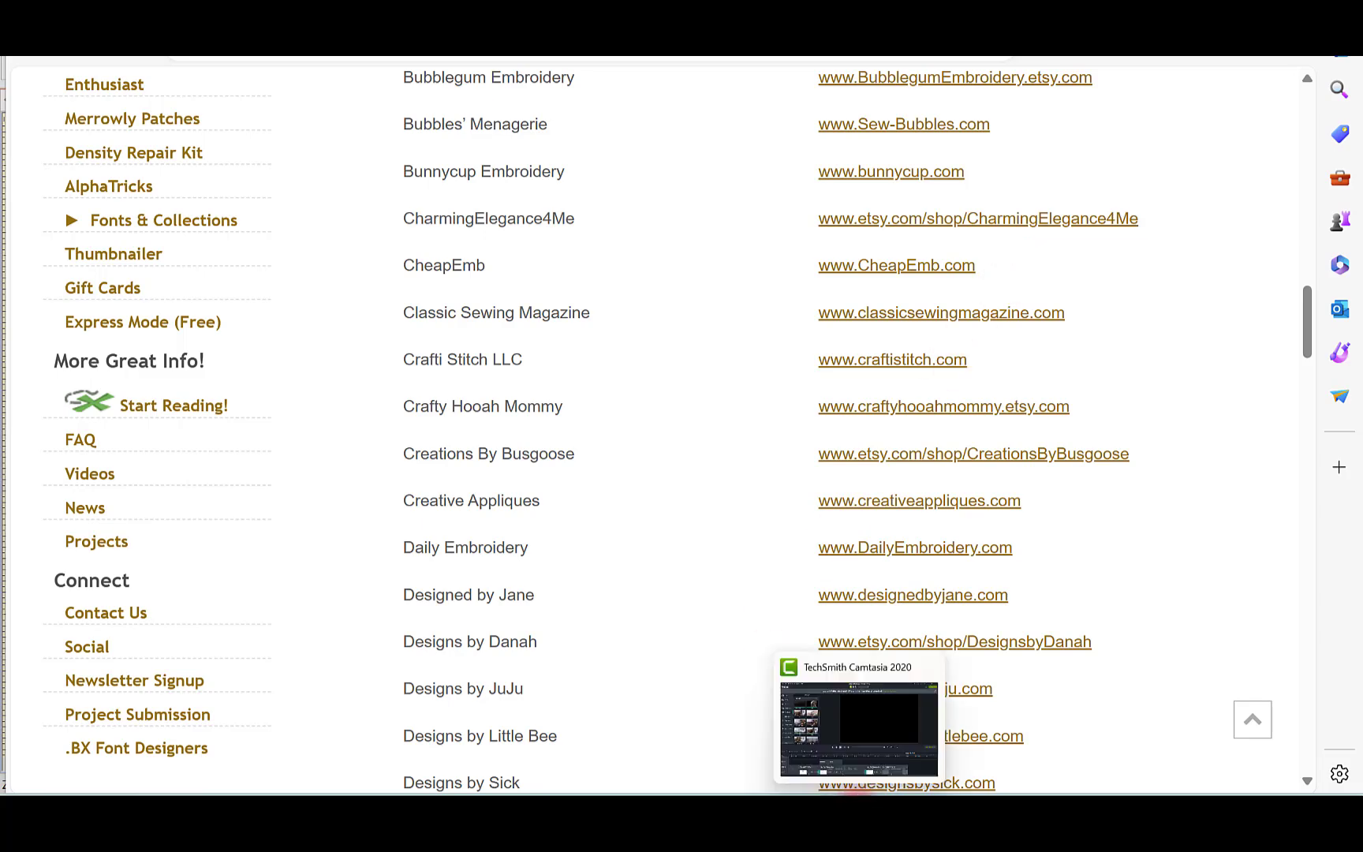